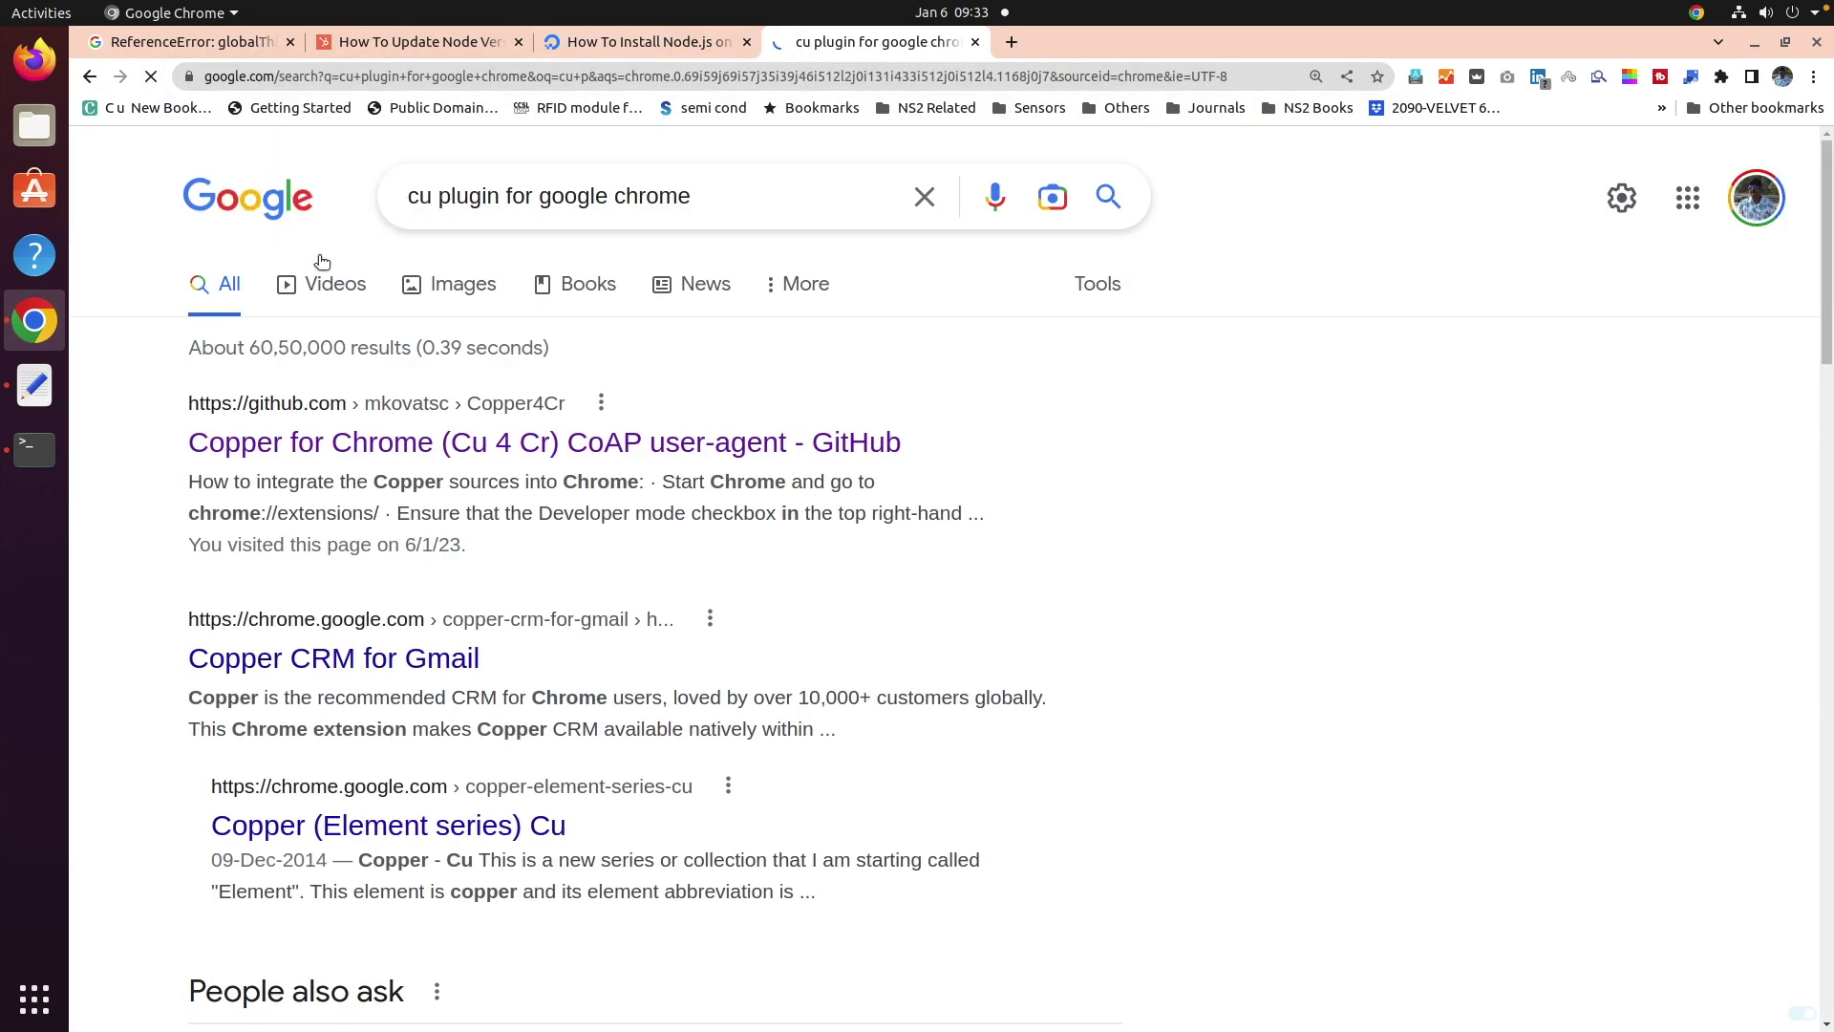
Open the Copper for Chrome (Cu4Cr) GitHub repository from the search results and download it as a ZIP.
left_click(439, 450)
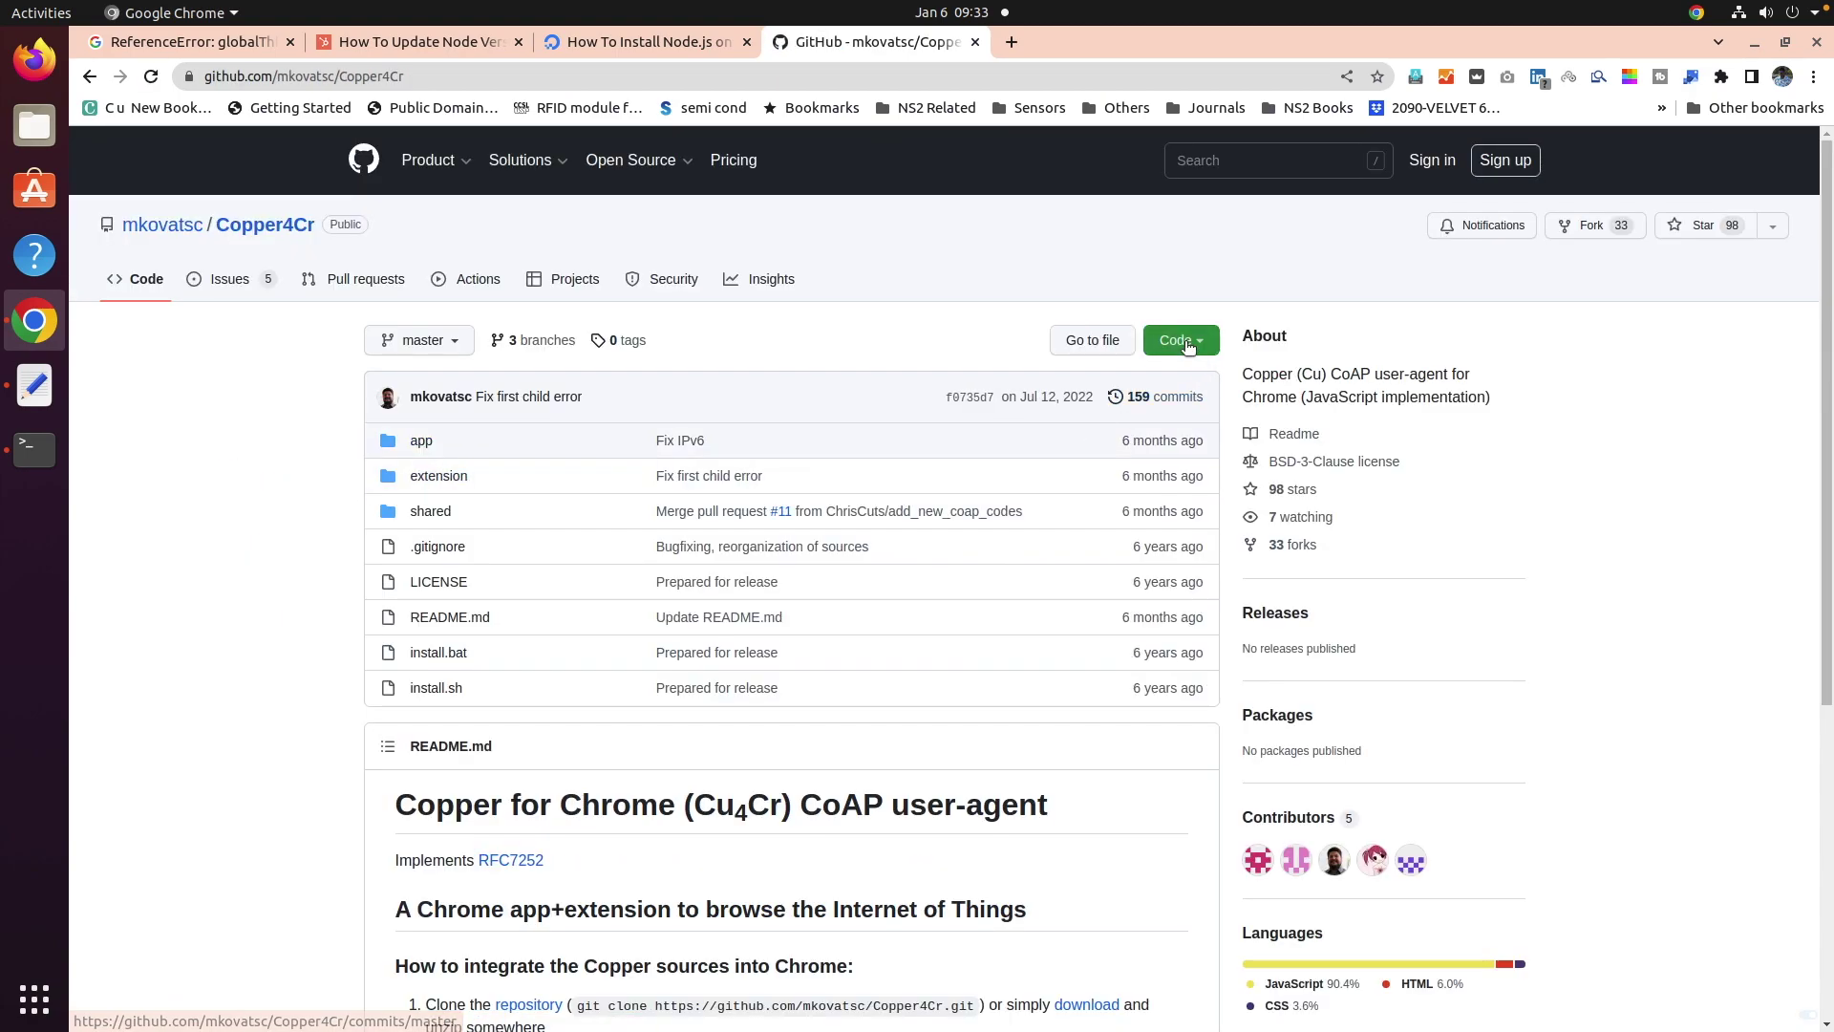
left_click(1185, 350)
left_click(903, 594)
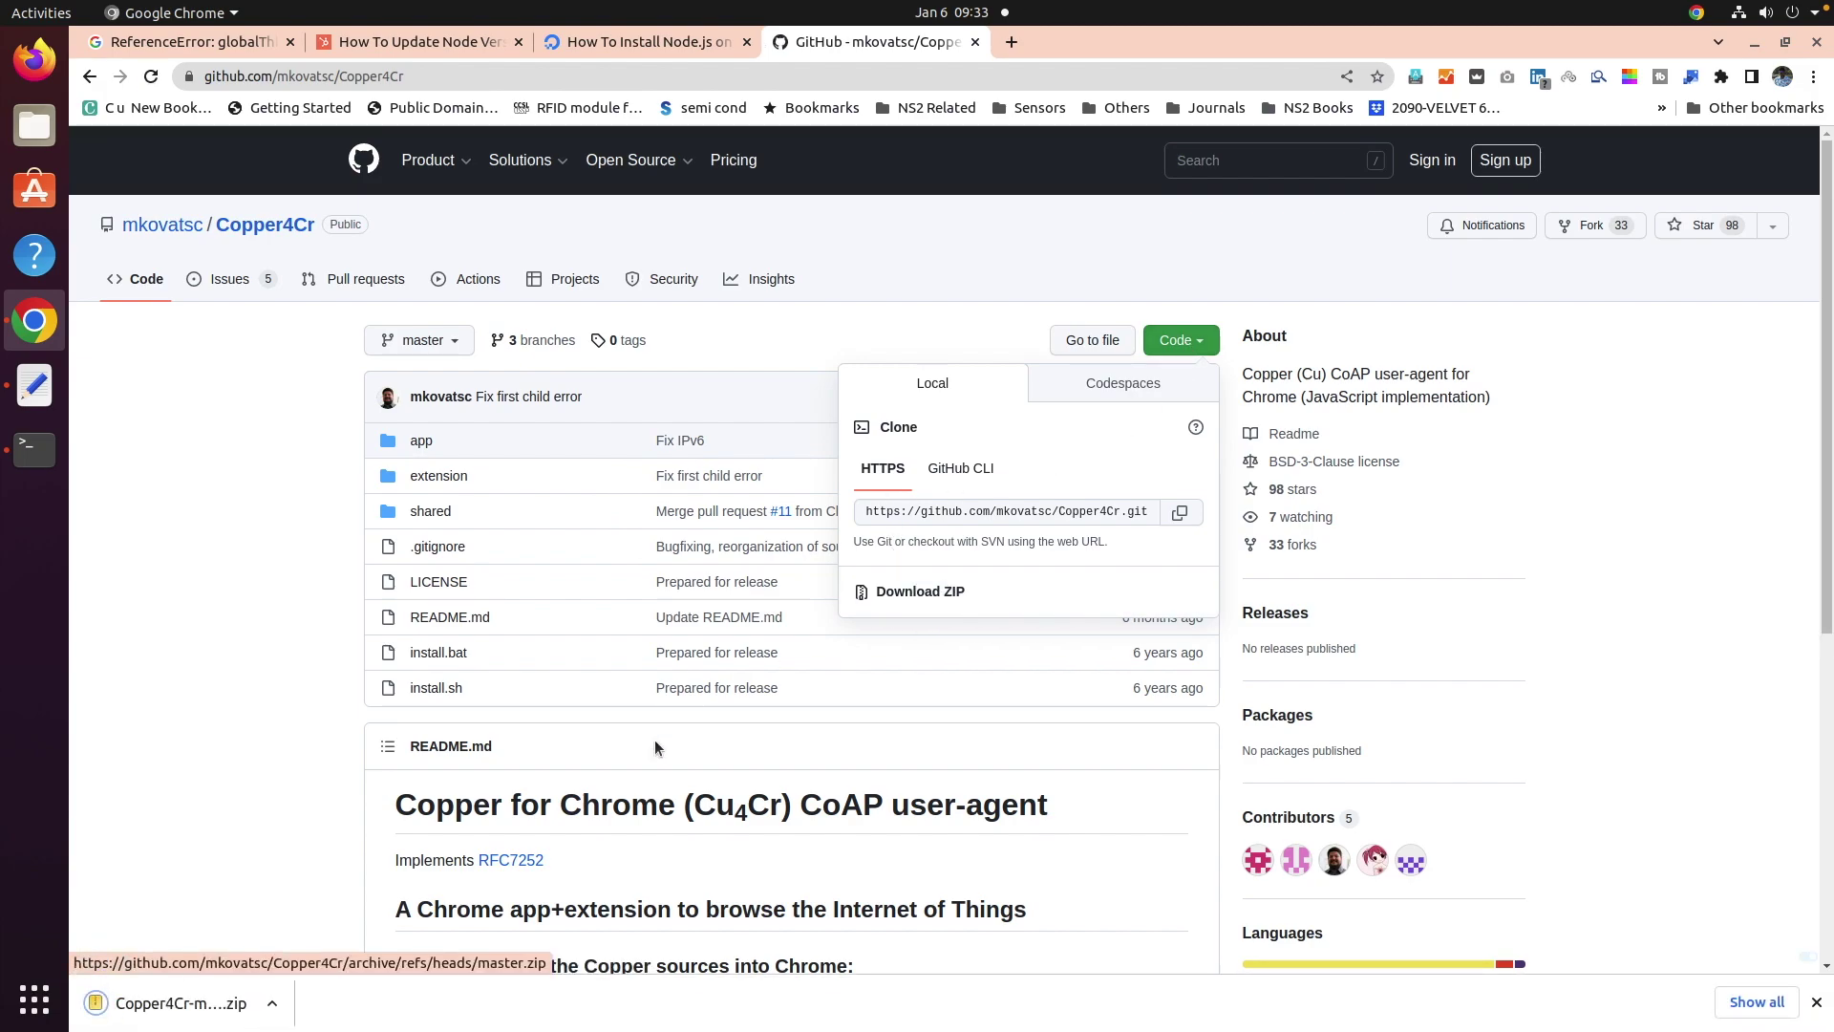
Extract all files of the downloaded Copper4Cr-master.zip into the Home folder and close the archive.
left_click(144, 1002)
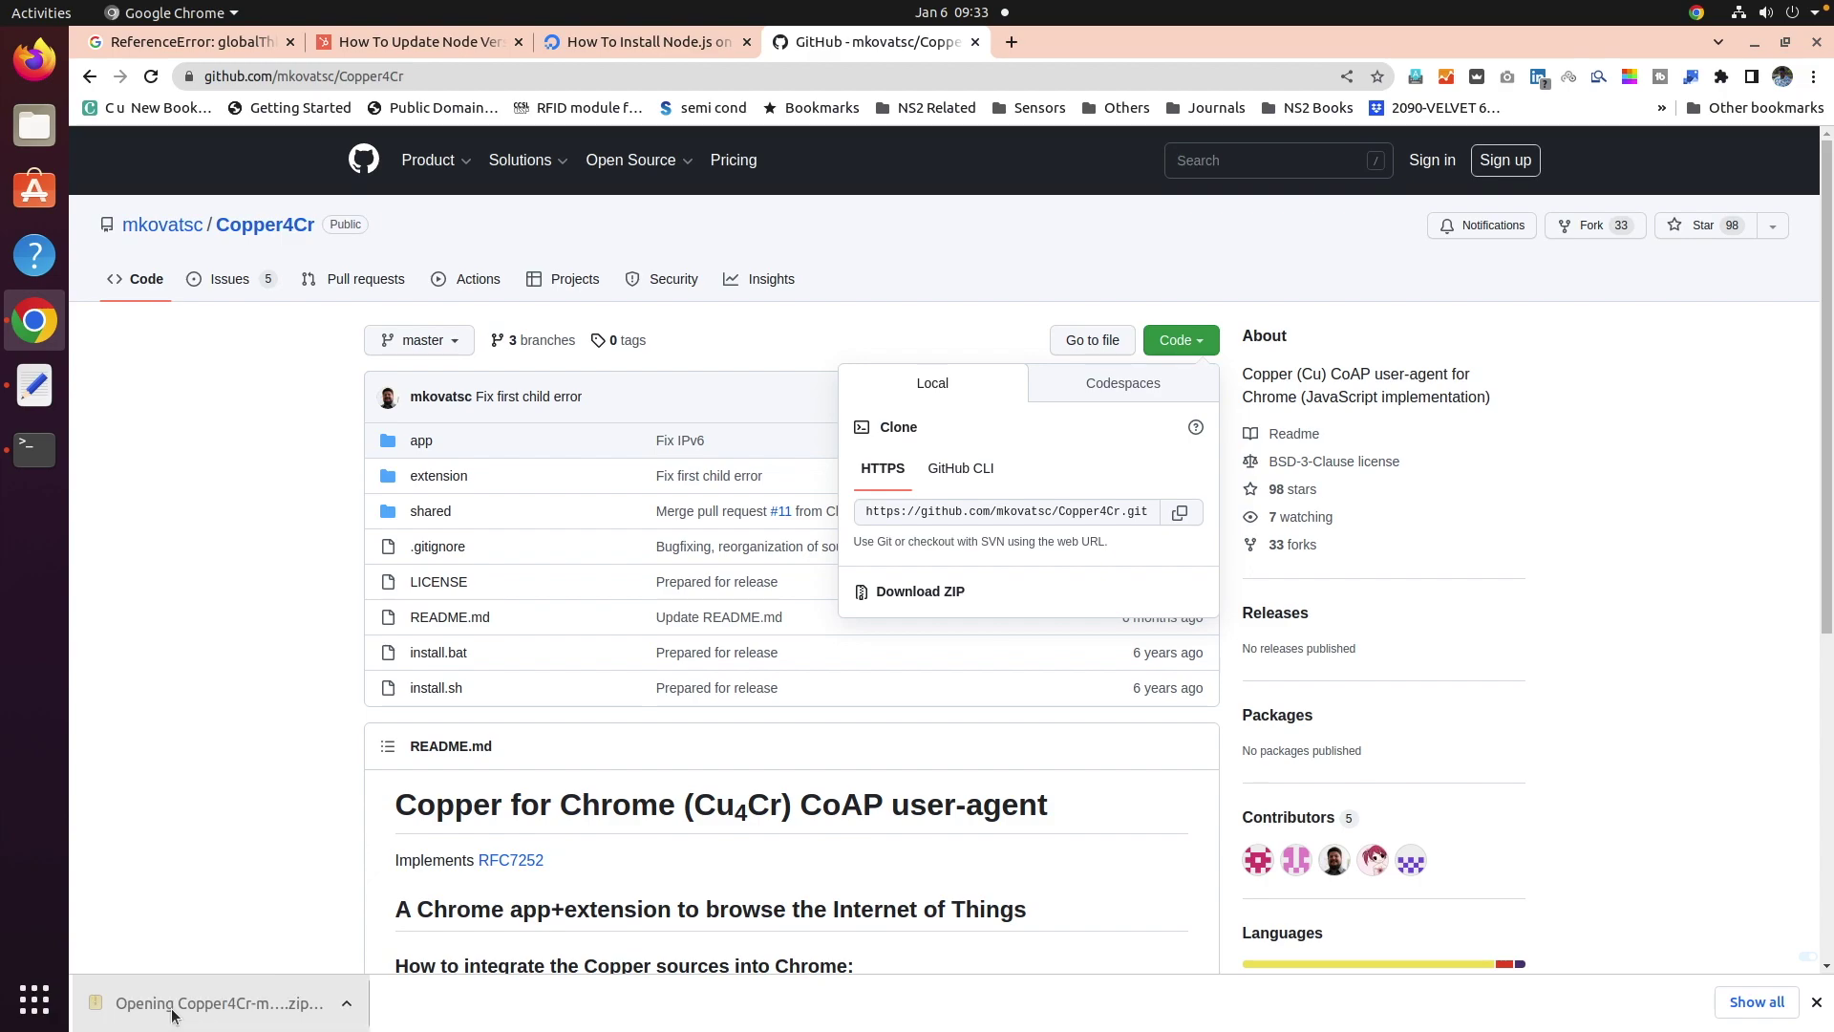
left_click(162, 95)
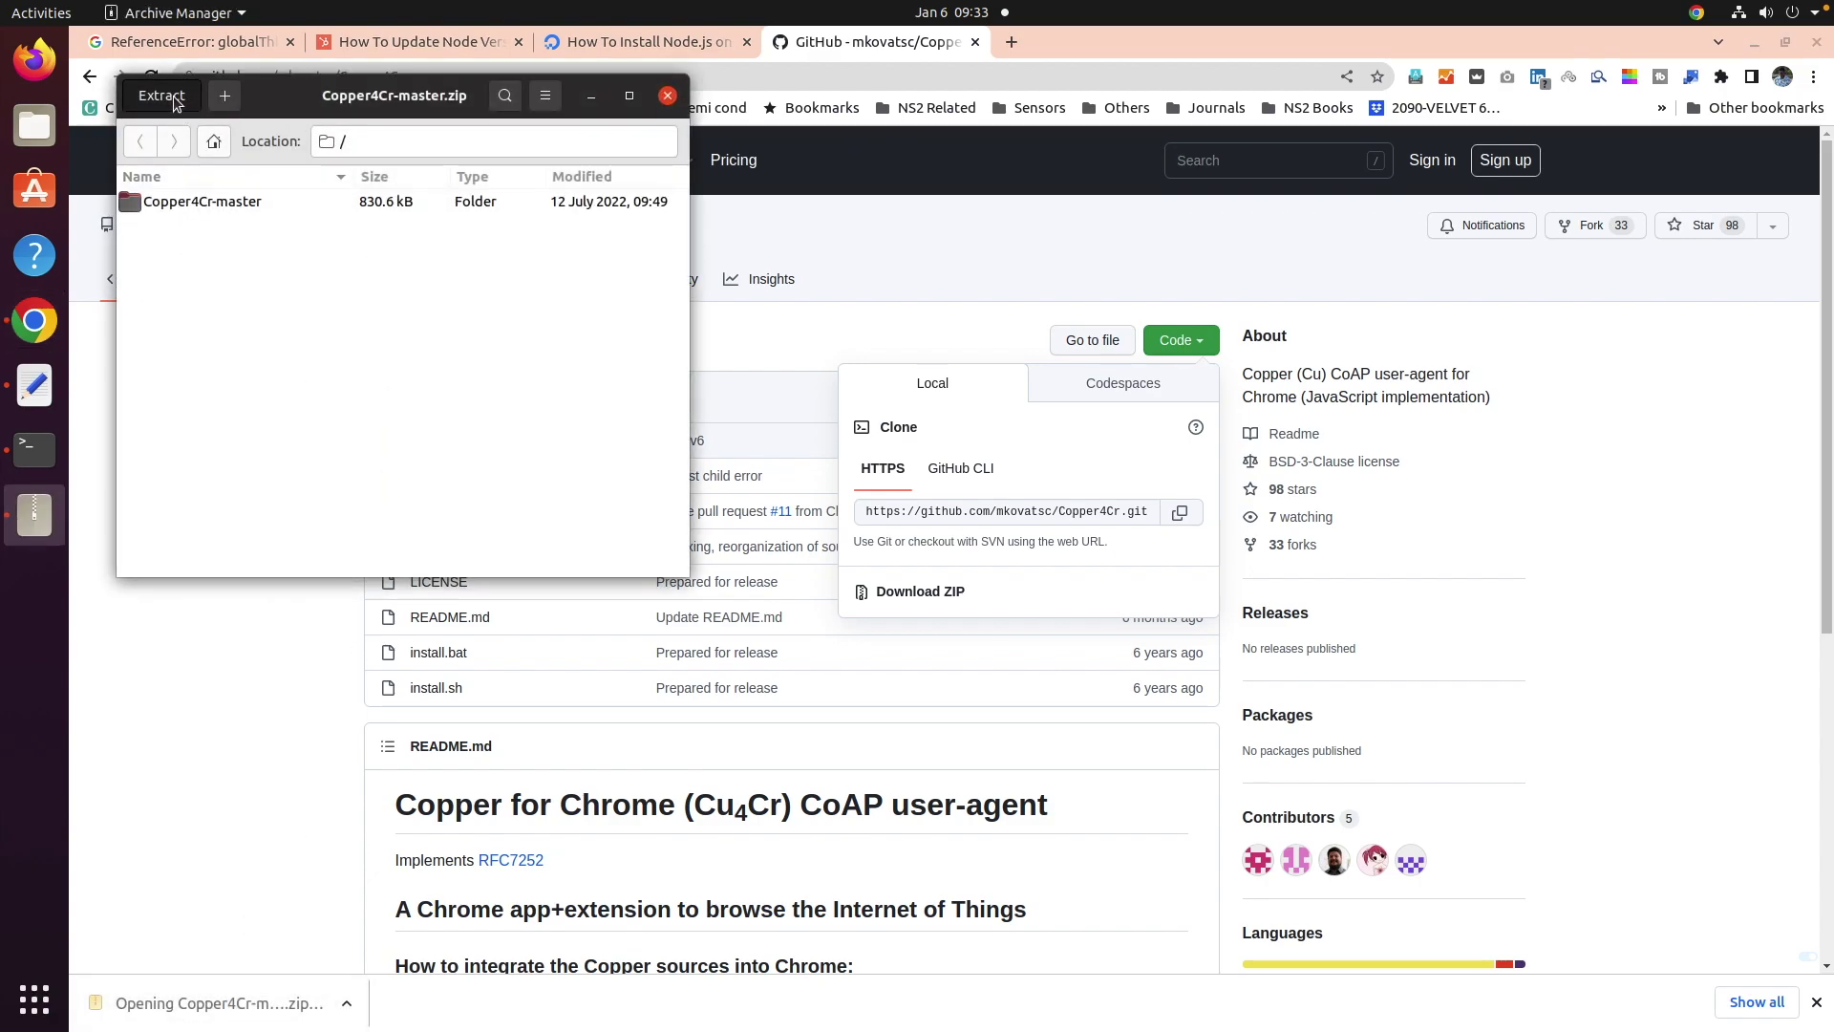
left_click(144, 128)
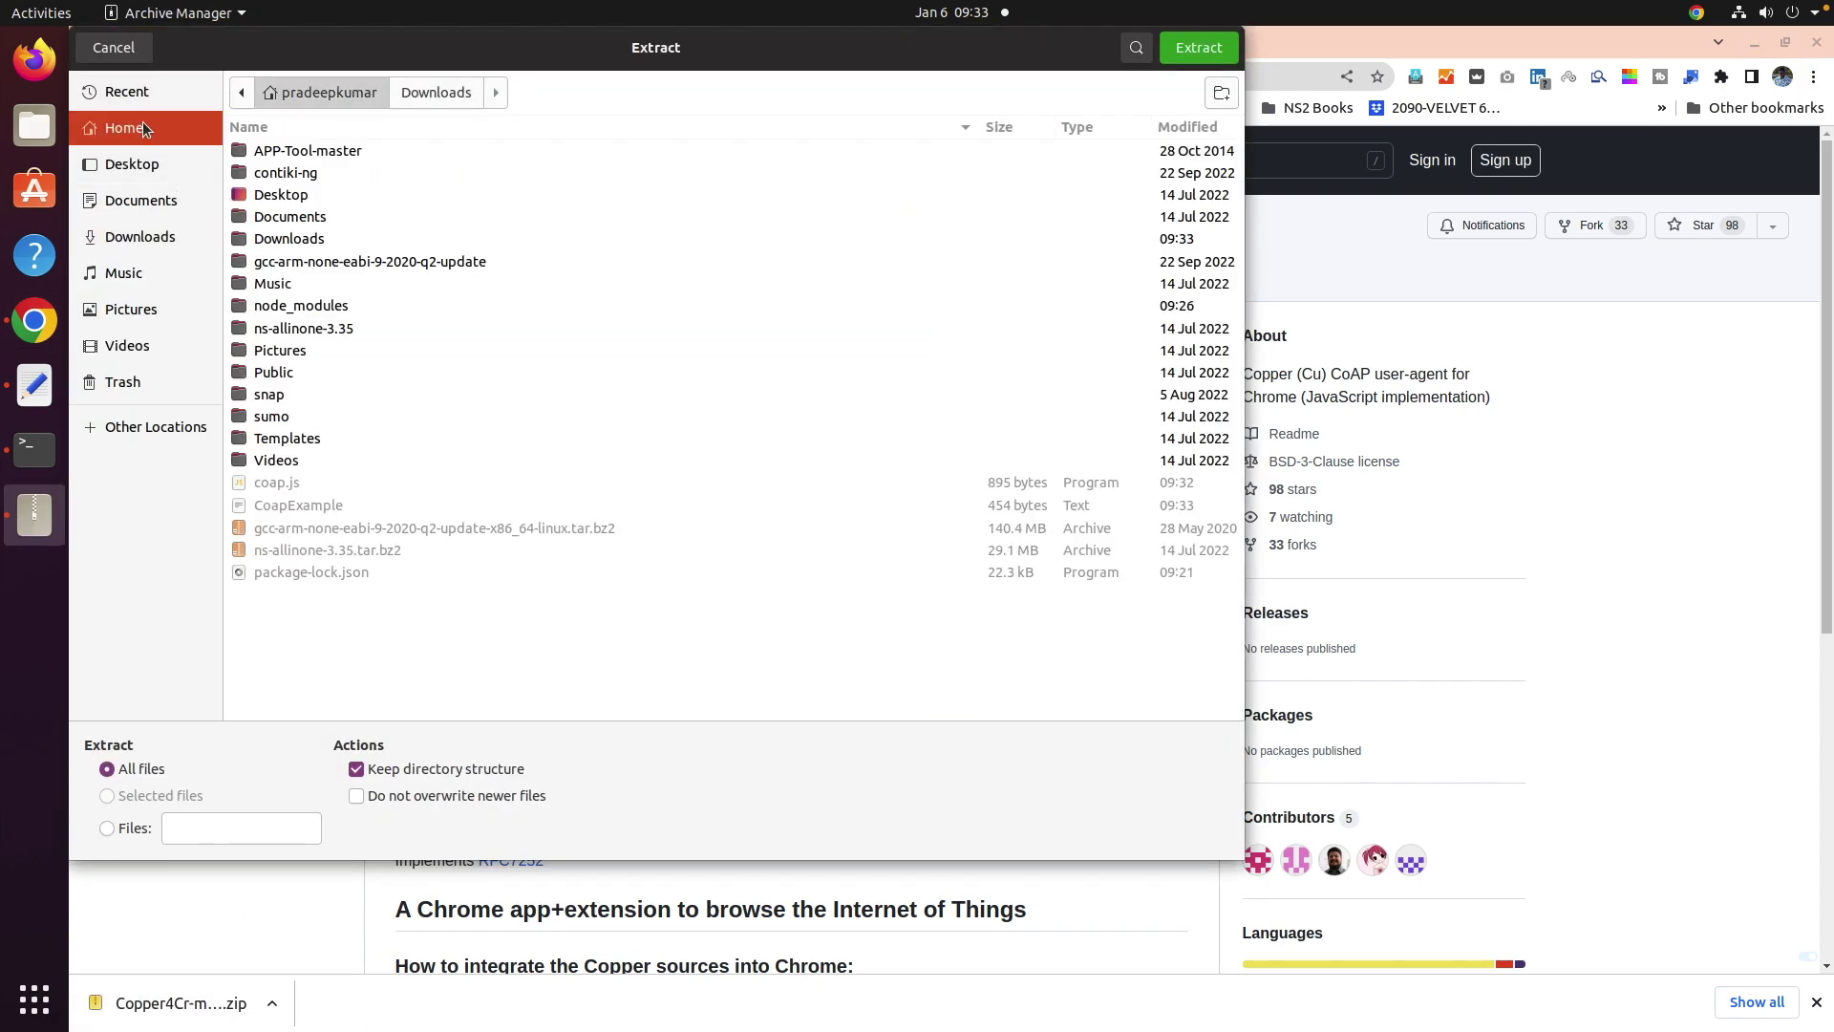
left_click(1194, 47)
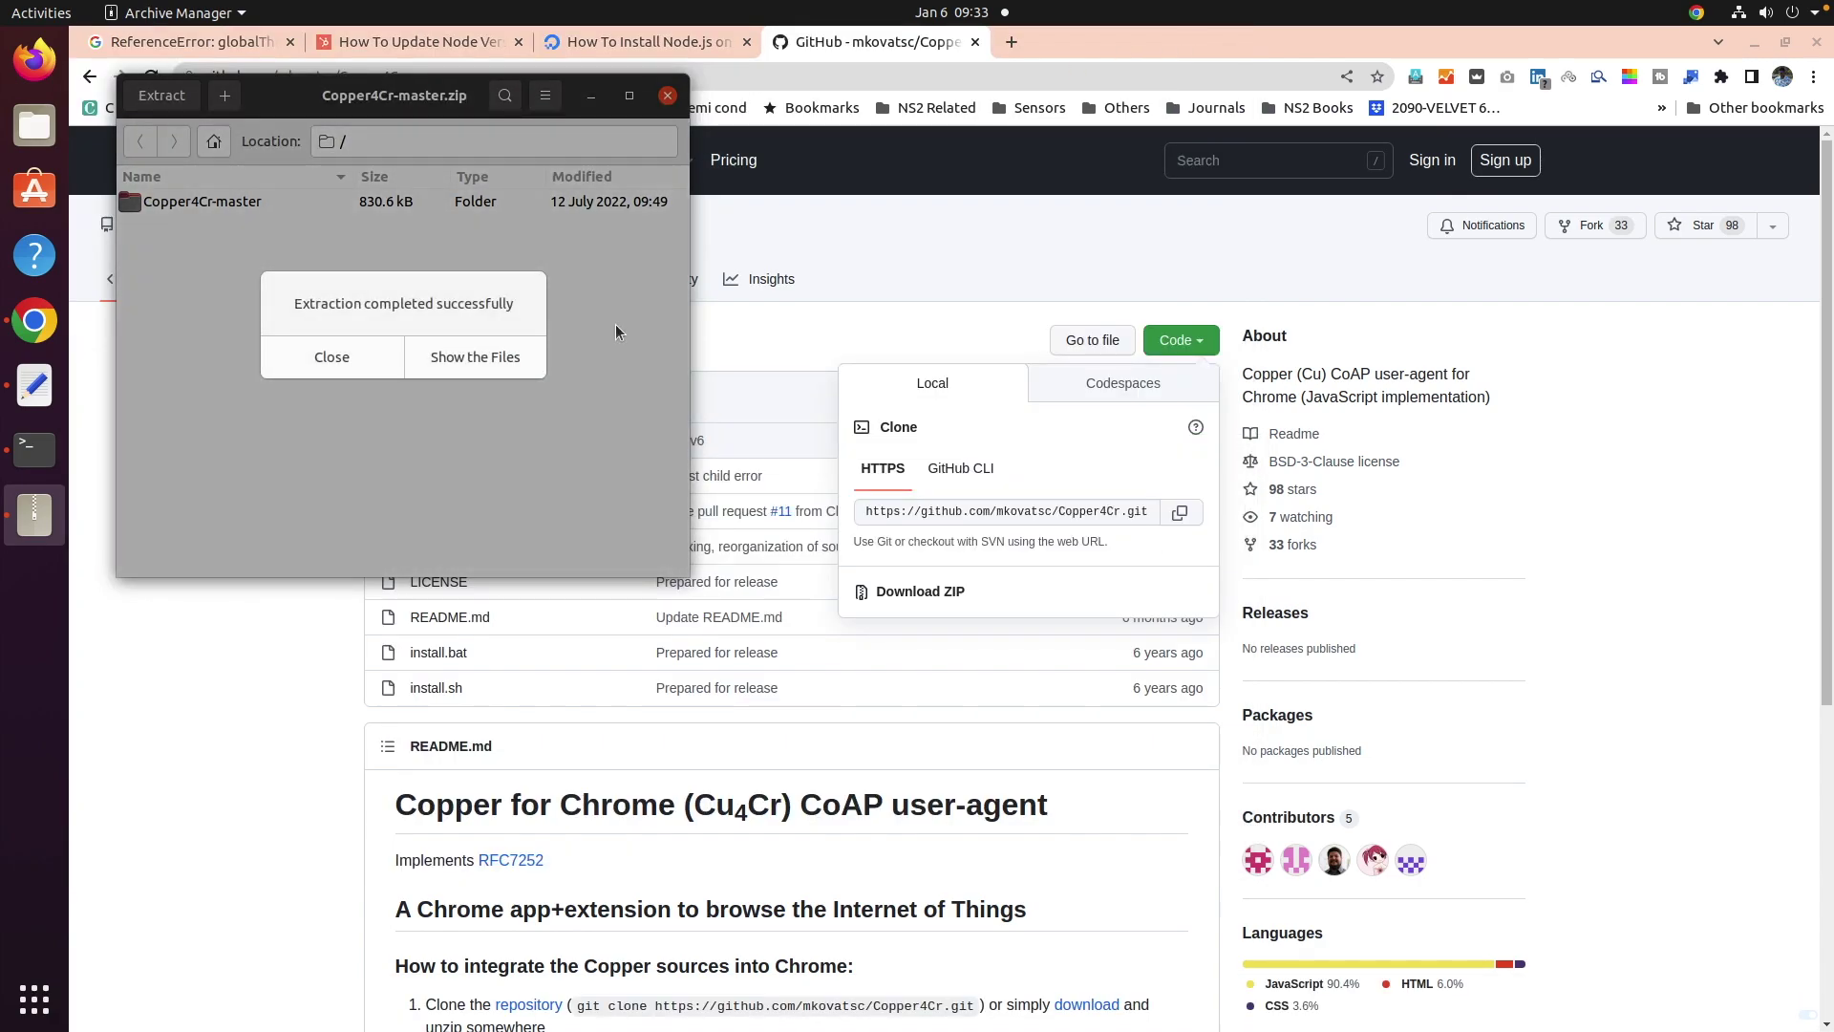
left_click(358, 361)
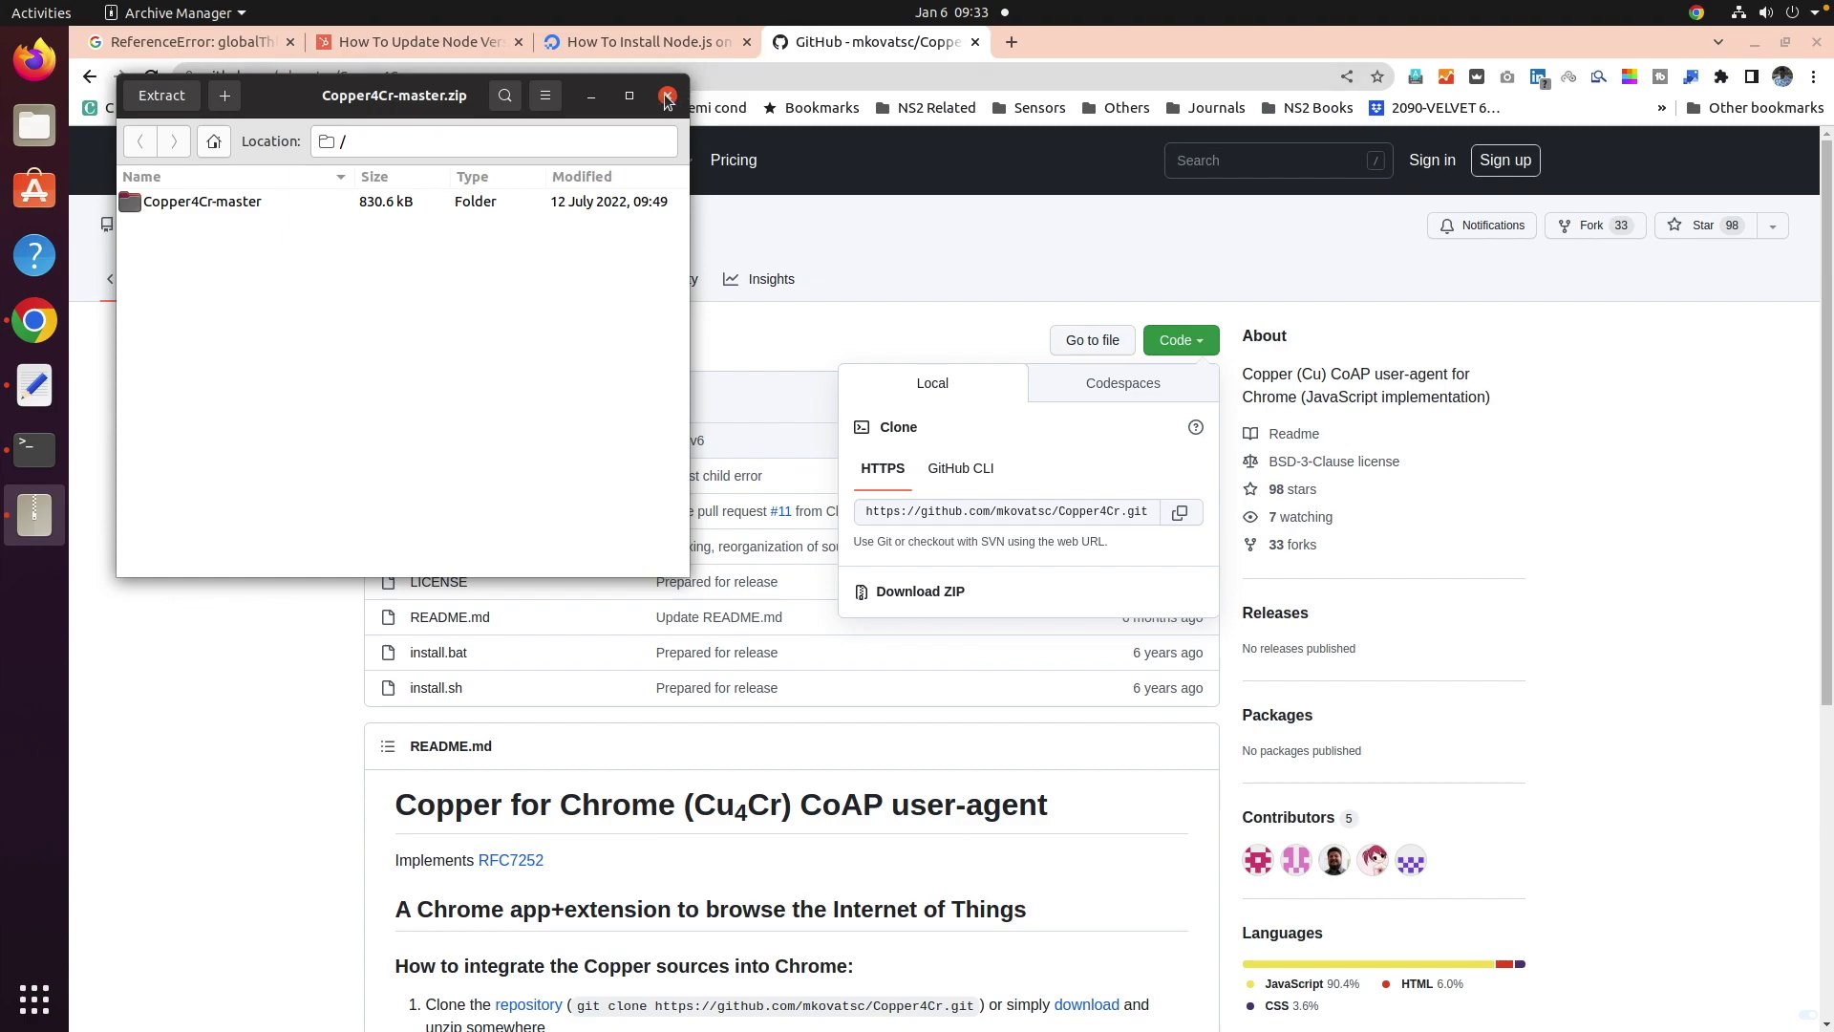
left_click(667, 99)
Switch to the Terminal, change into the Copper4Cr-master directory and list its contents.
key("alt+Tab")
type("cd Co")
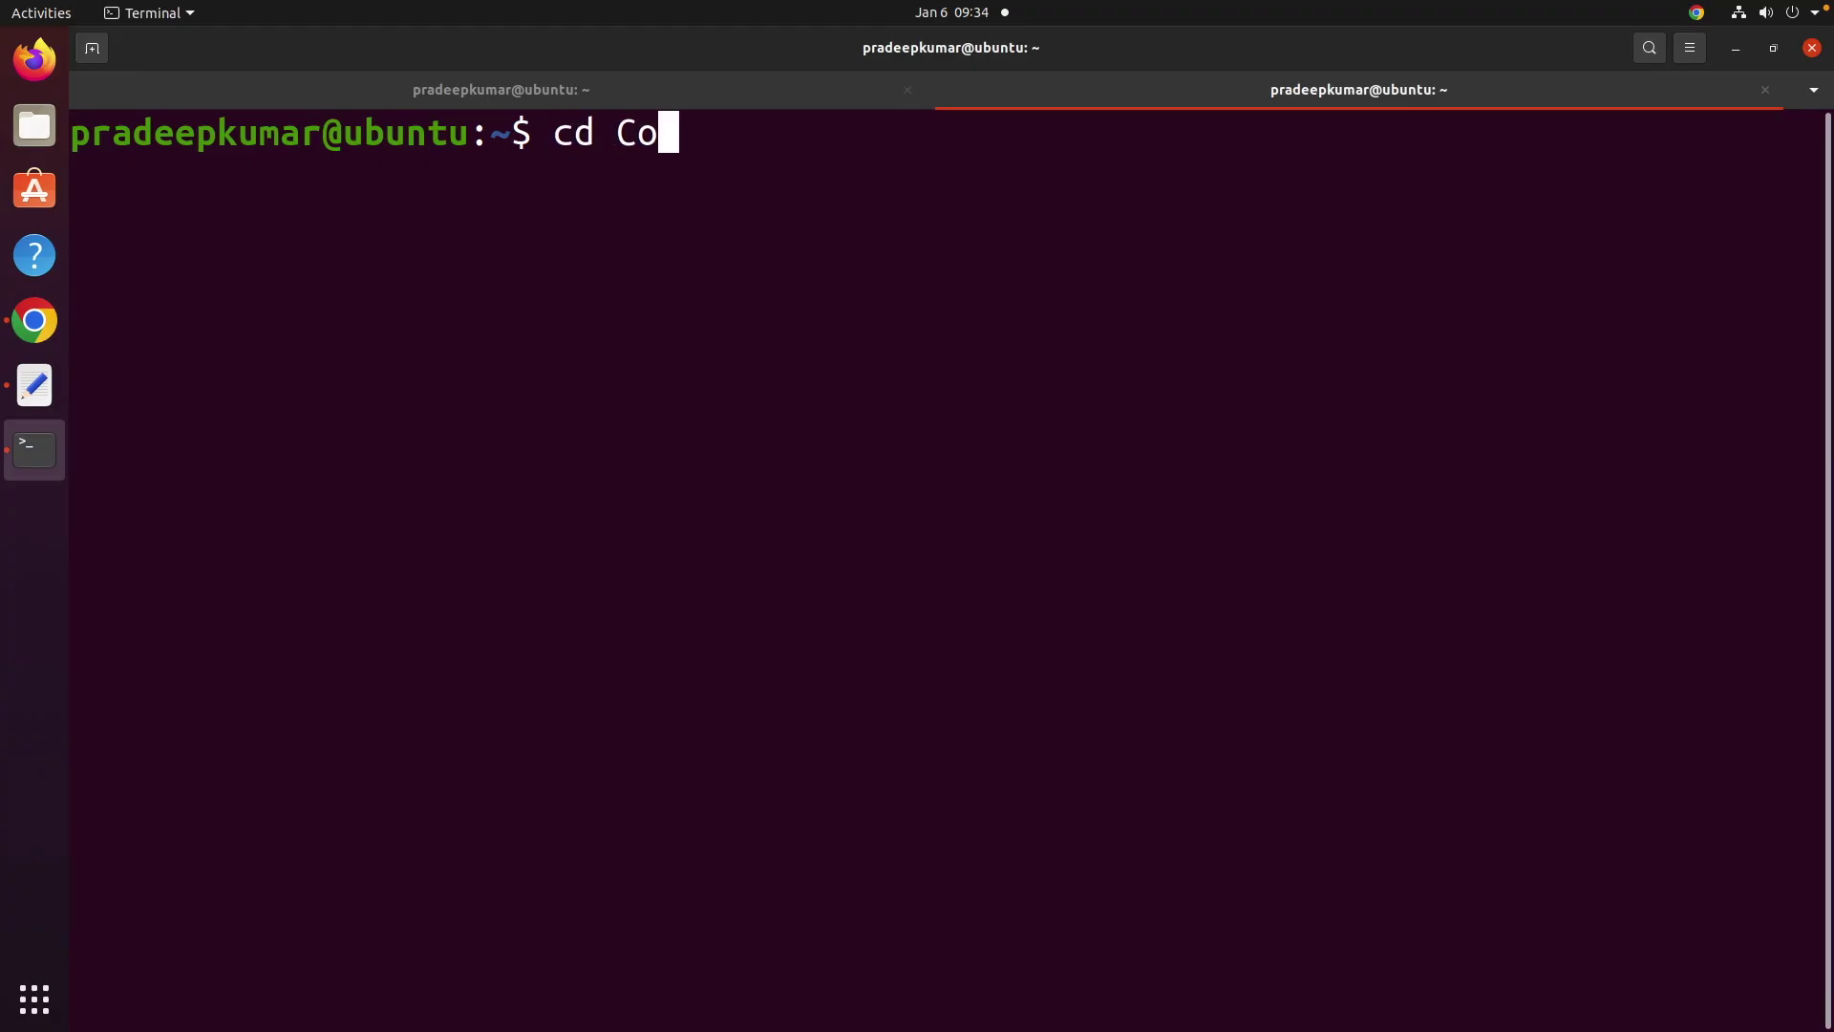
key("Tab")
key("Return")
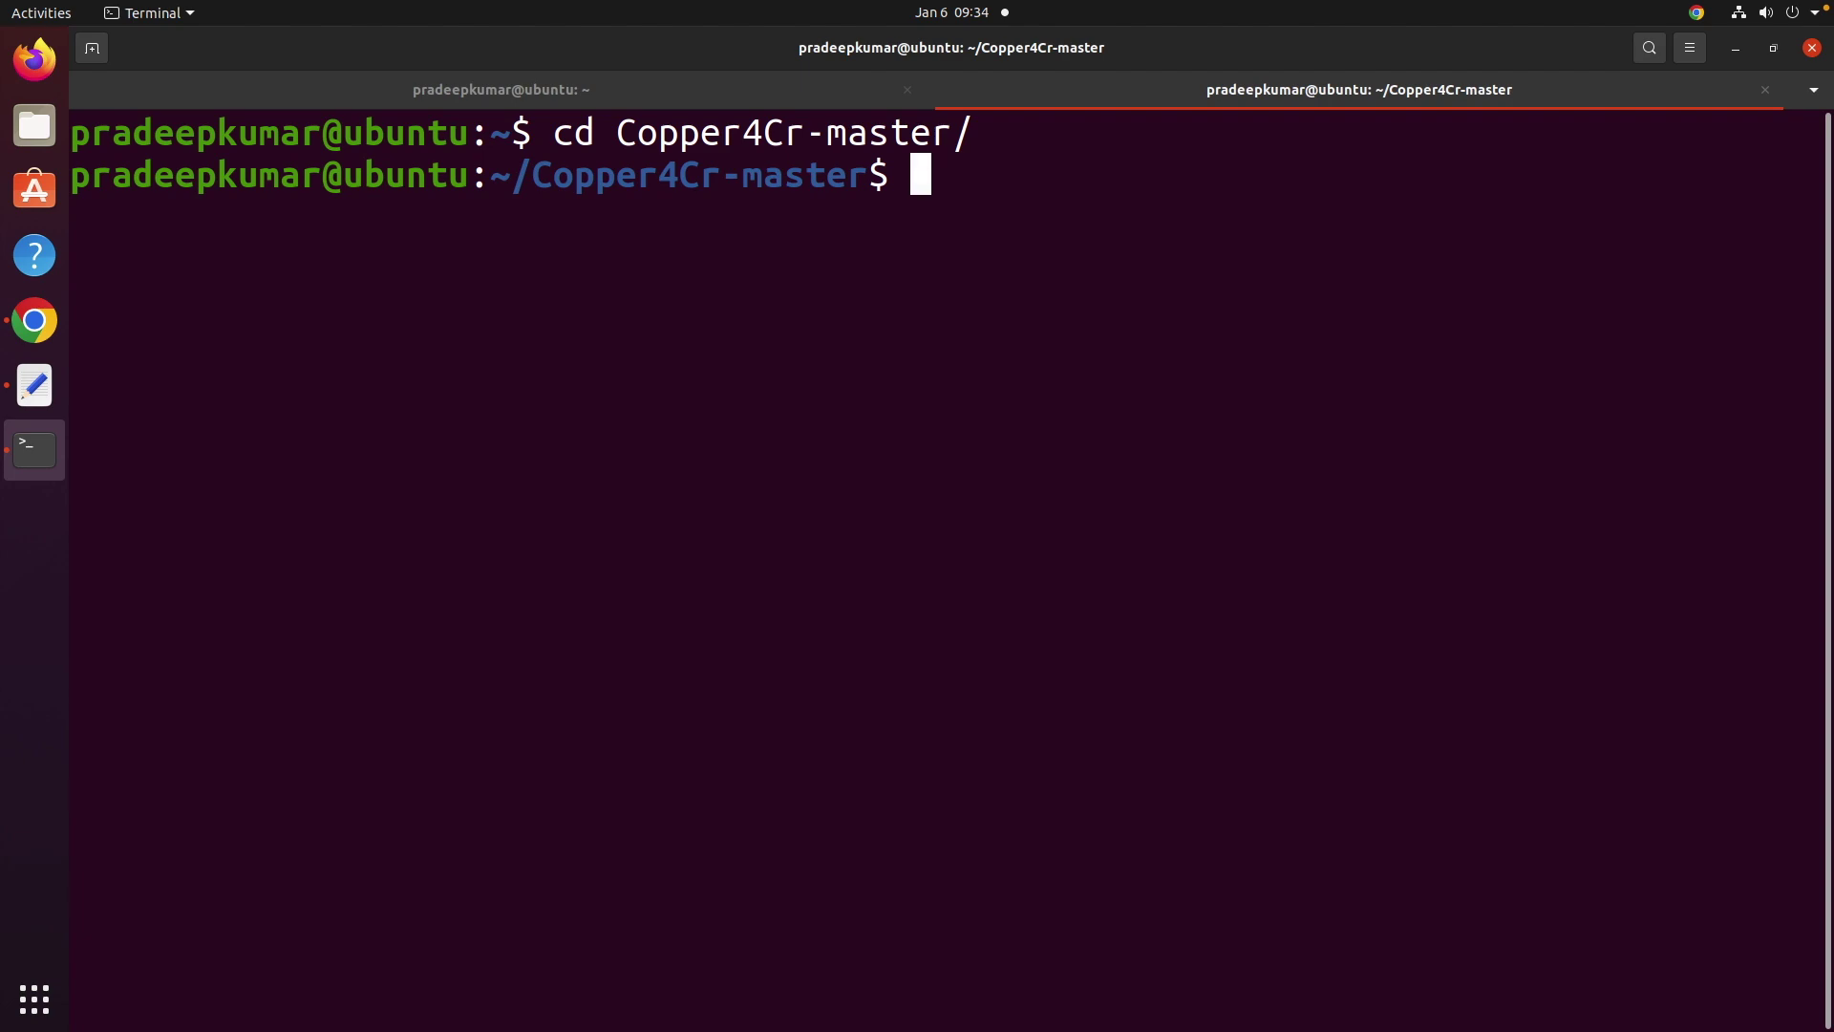
type("ls")
key("Return")
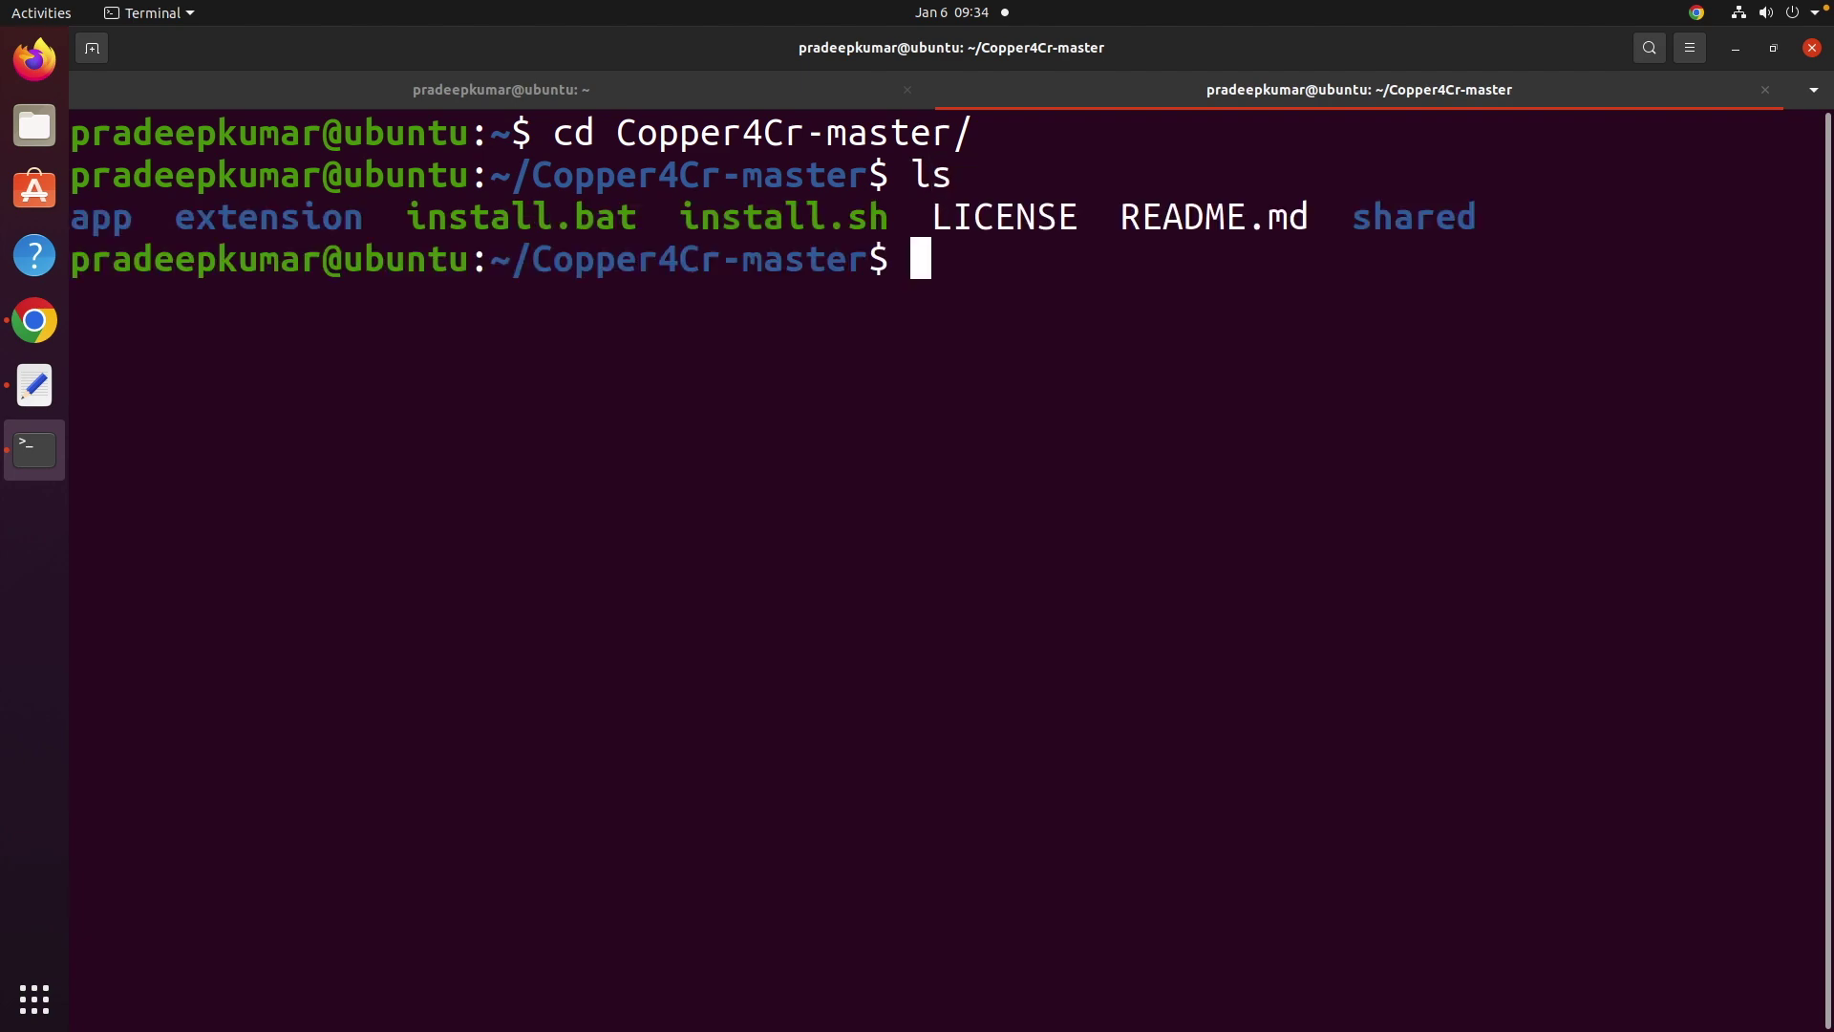
Run the install.sh script from the Copper4Cr-master directory.
type("./ins")
key("Tab")
type("s")
key("Tab")
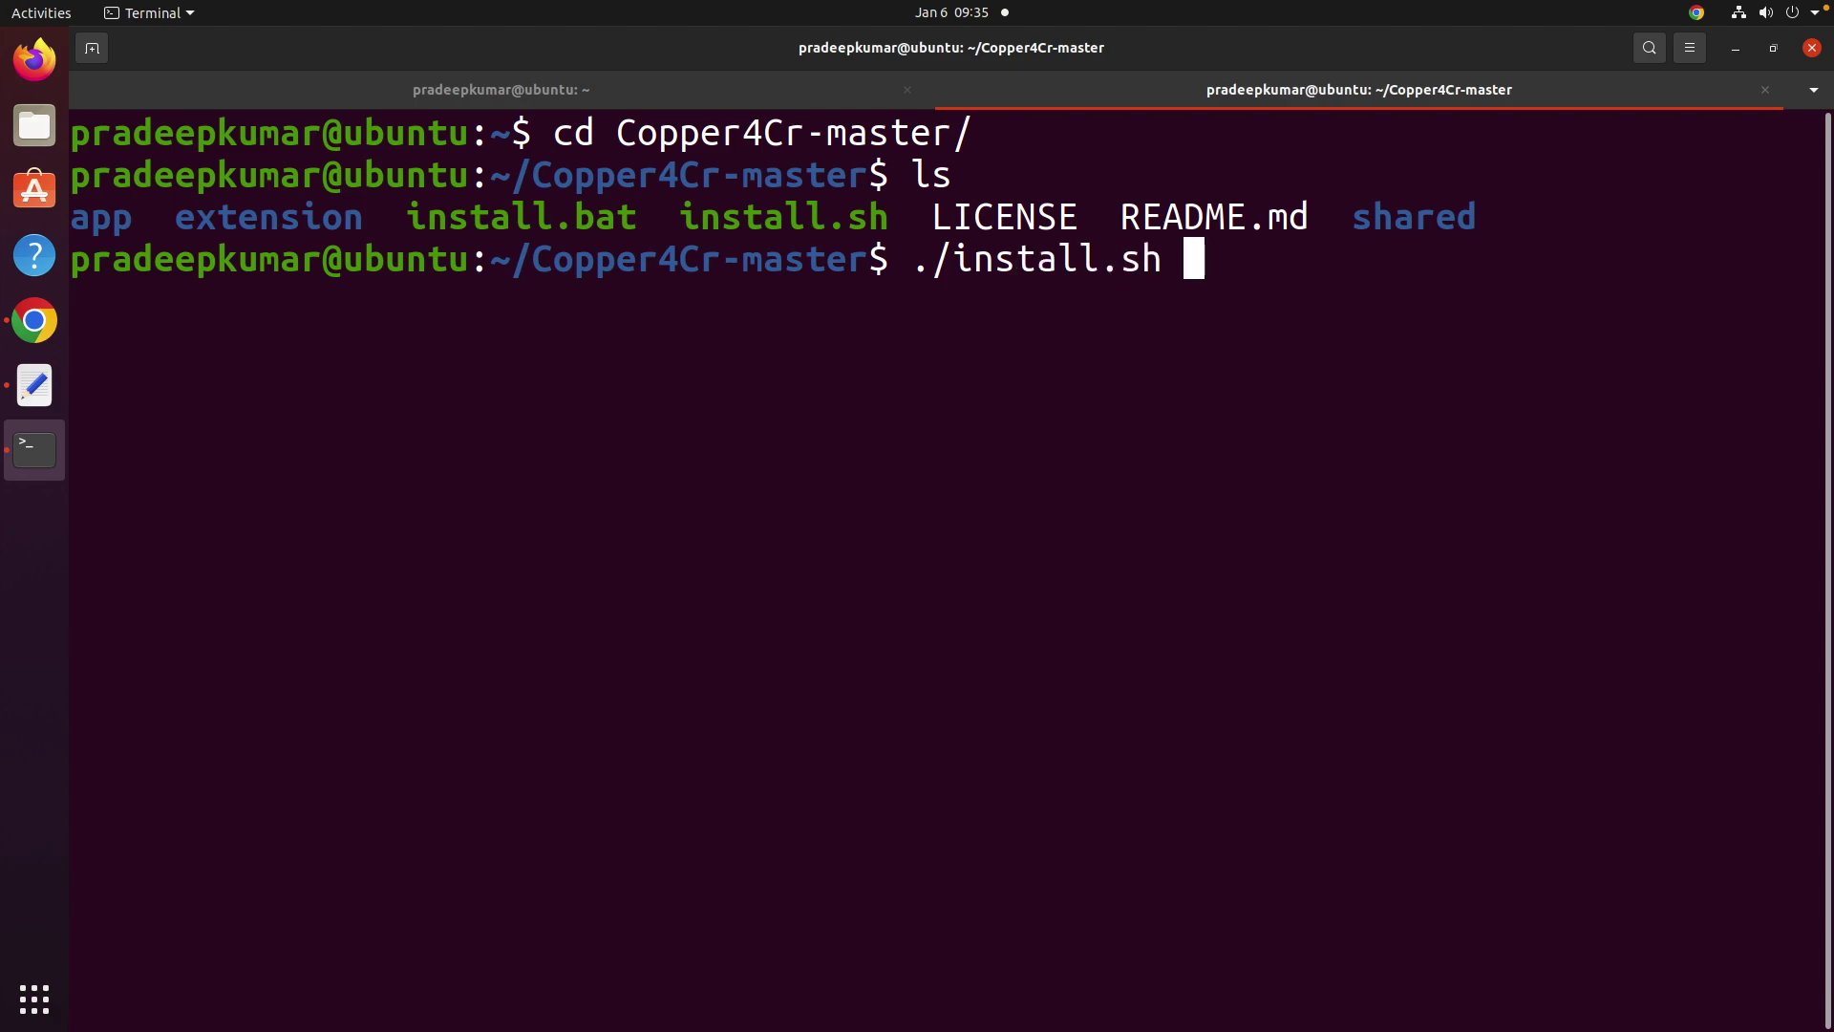
double_click(515, 203)
double_click(743, 219)
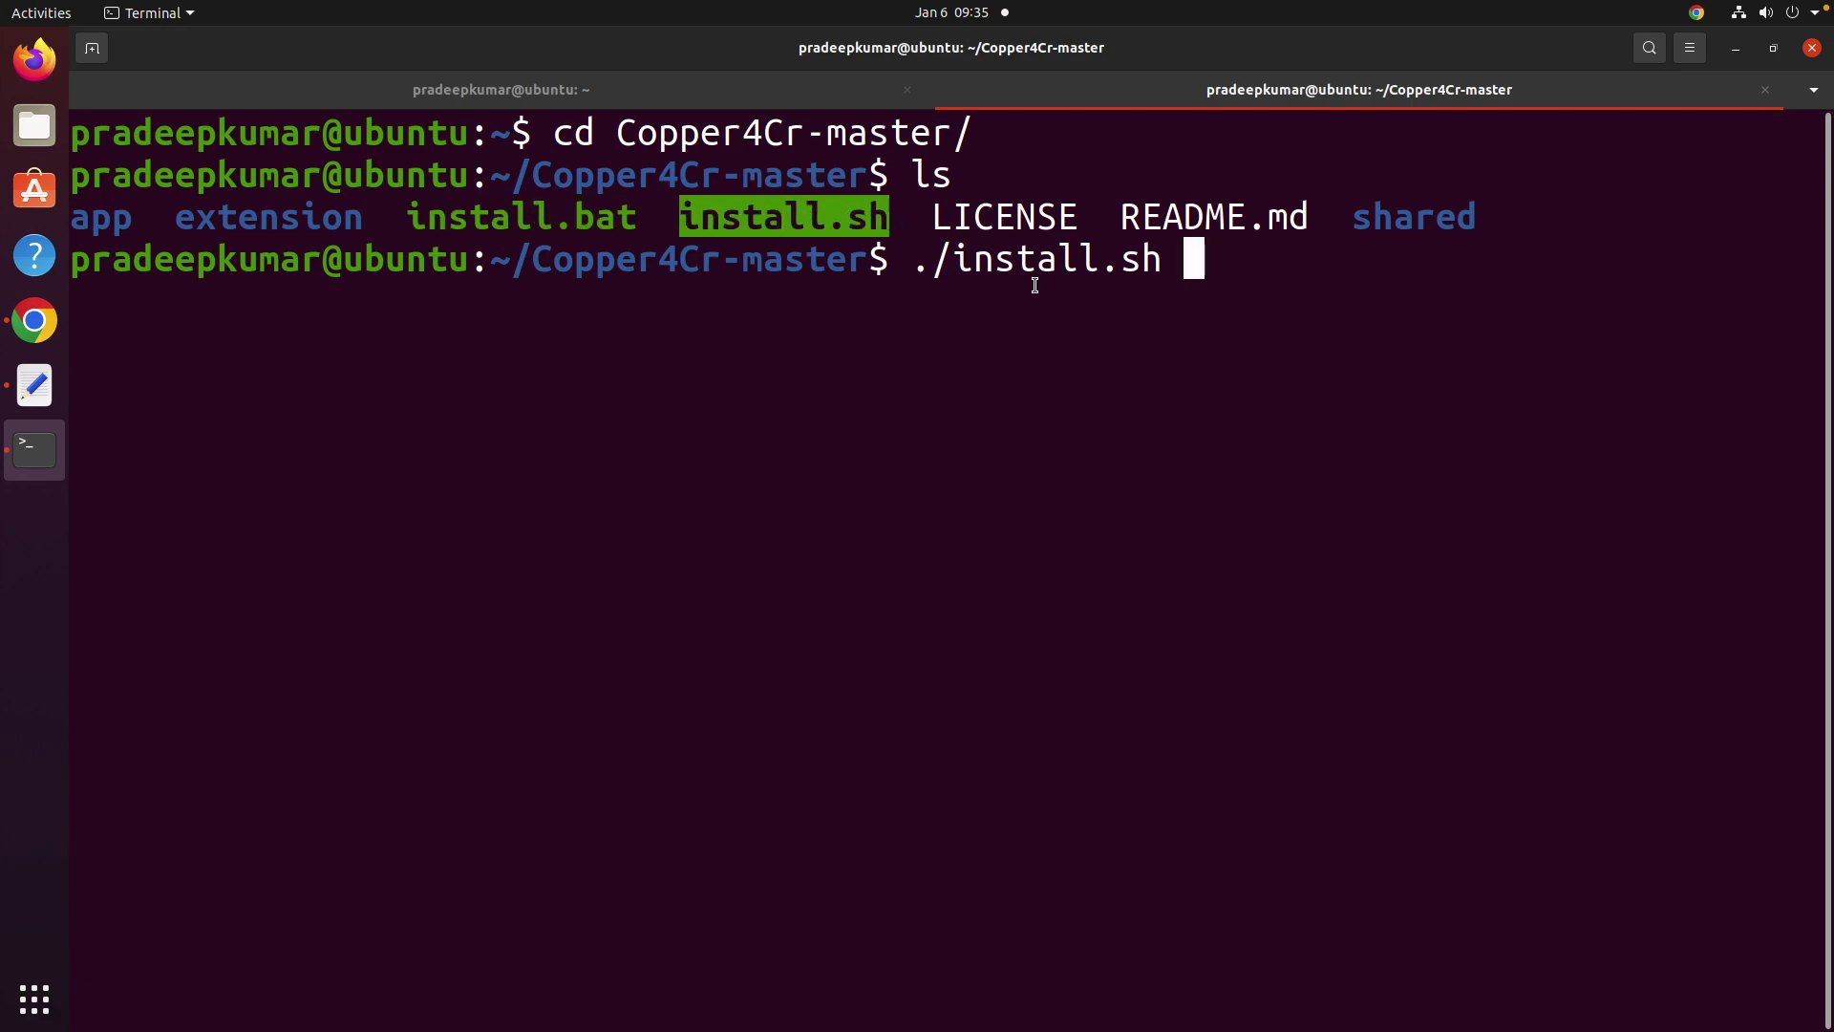
key("Return")
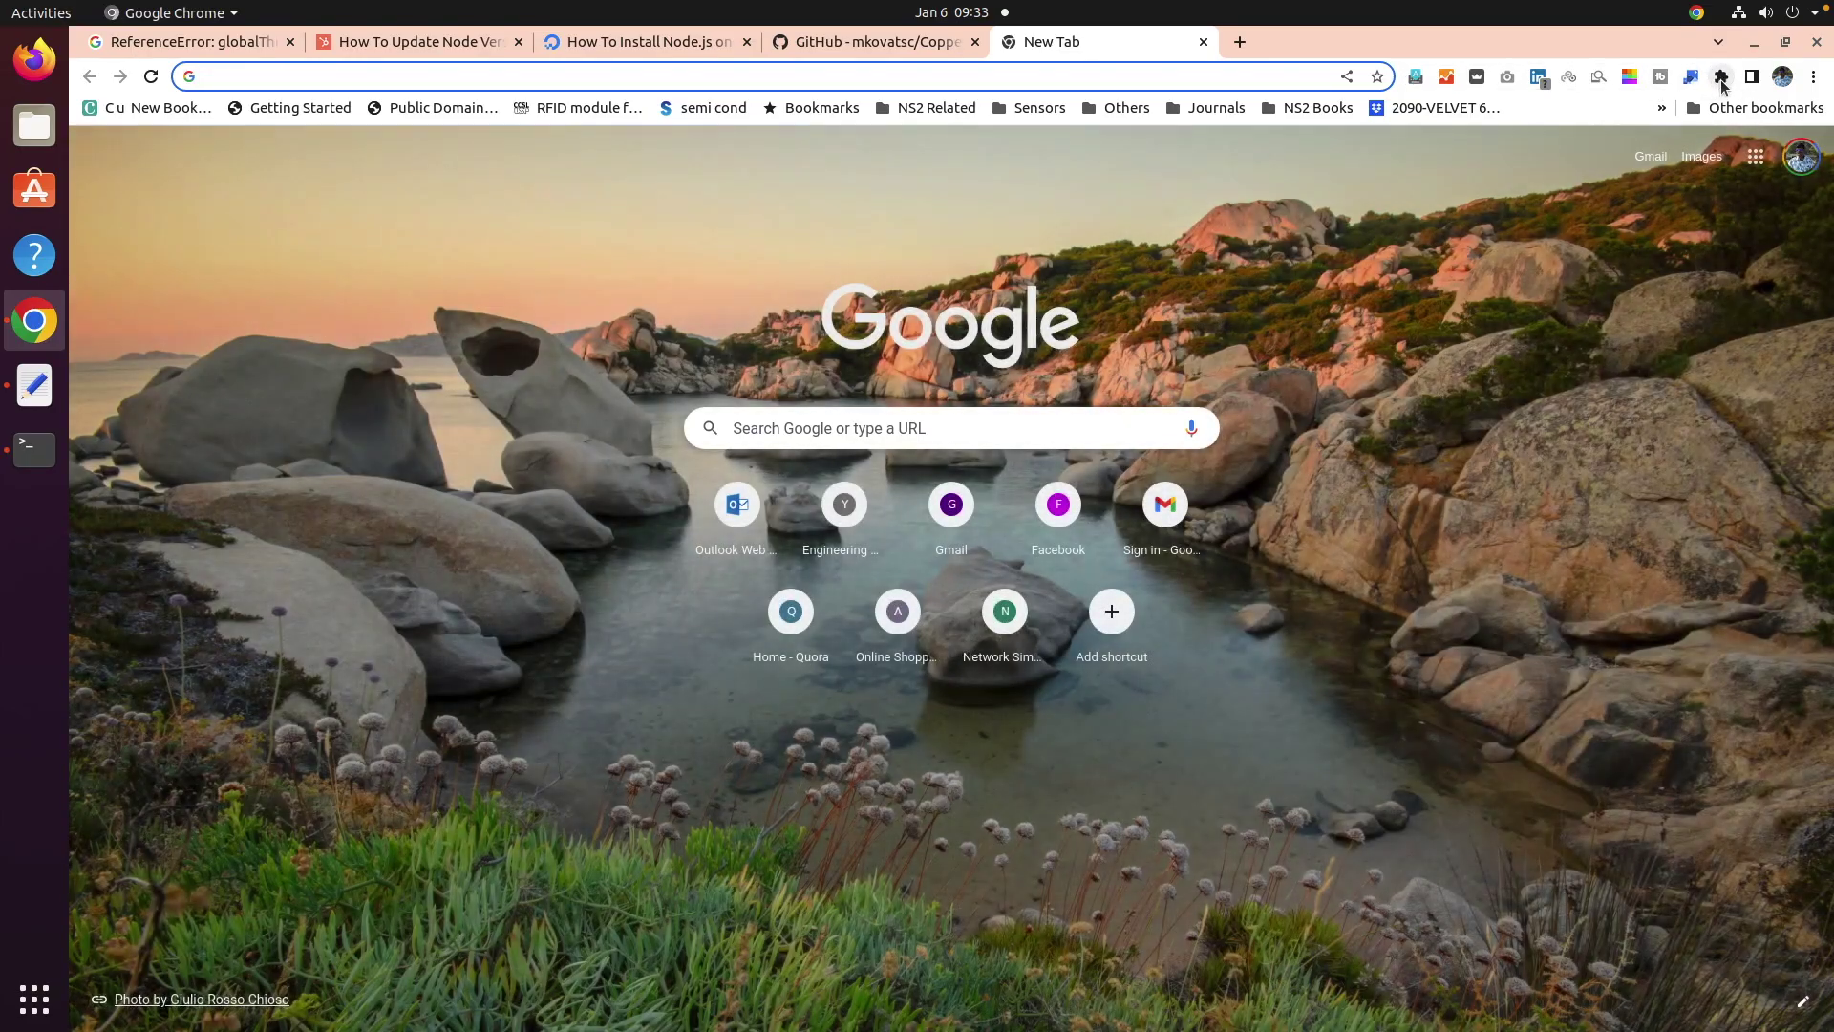
Open Chrome's extension management page and switch Developer mode off and back on.
left_click(1721, 79)
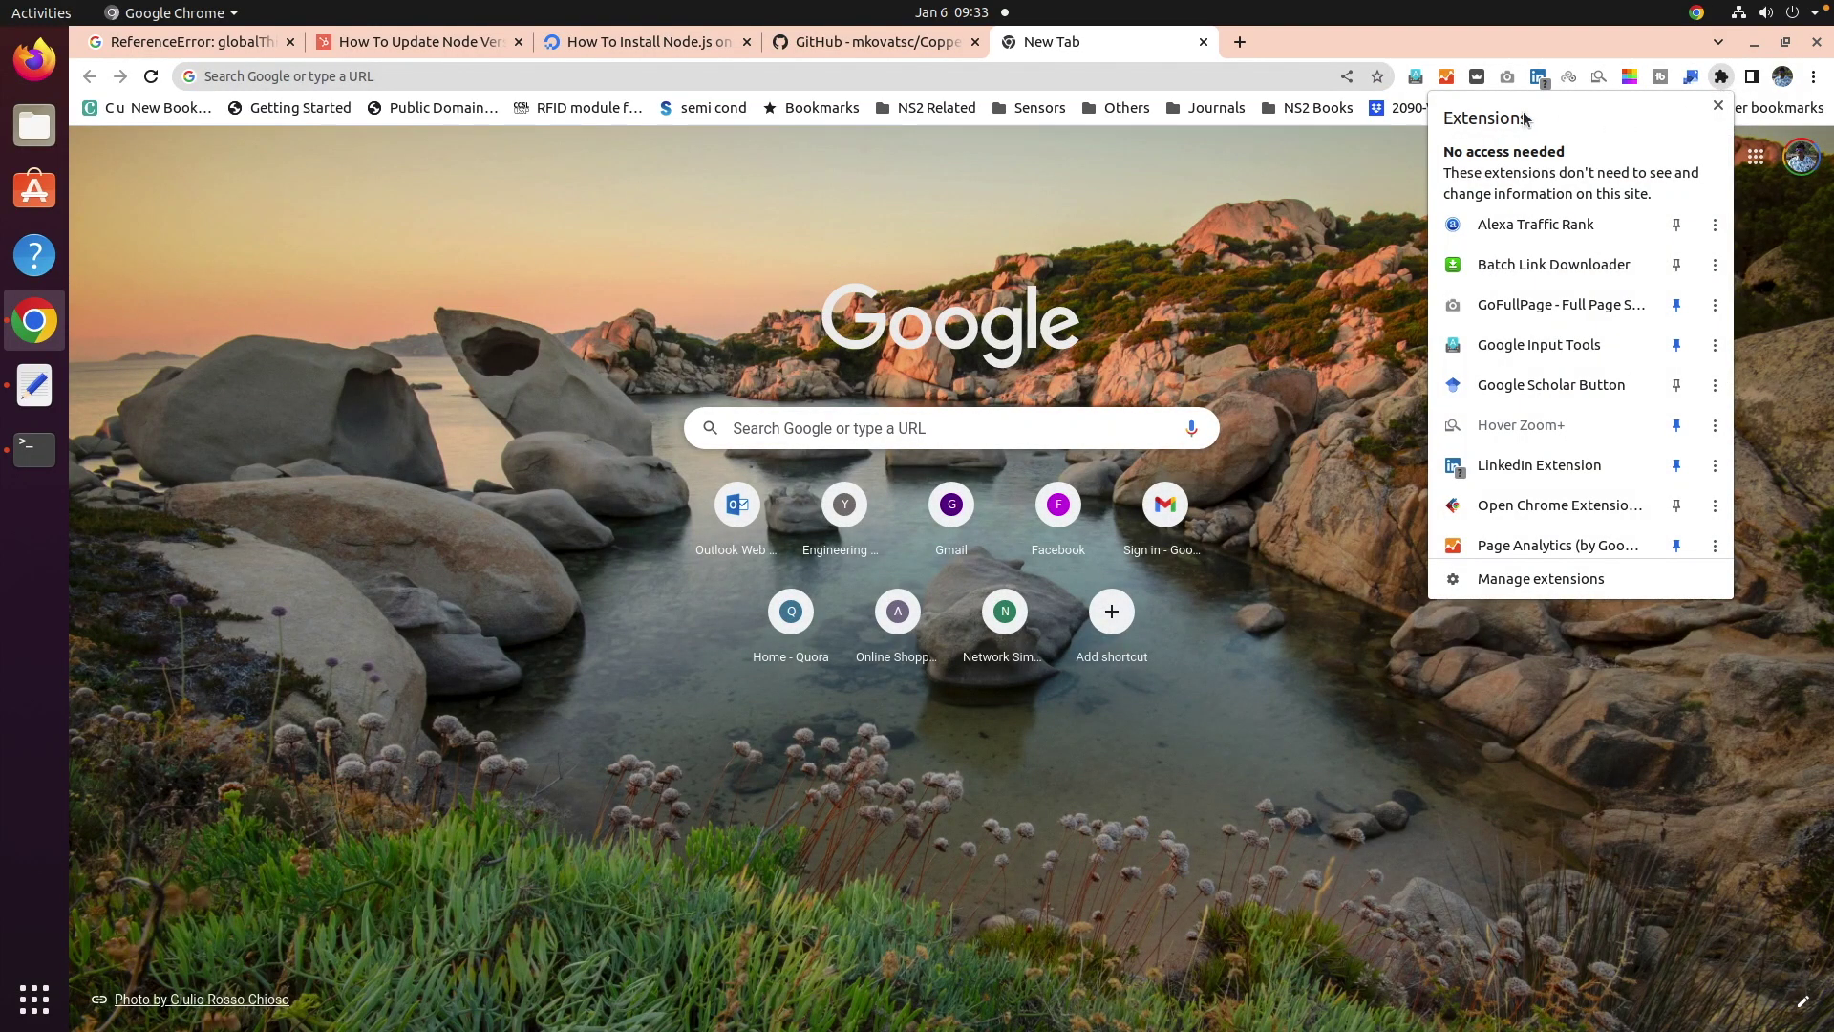
left_click(1722, 78)
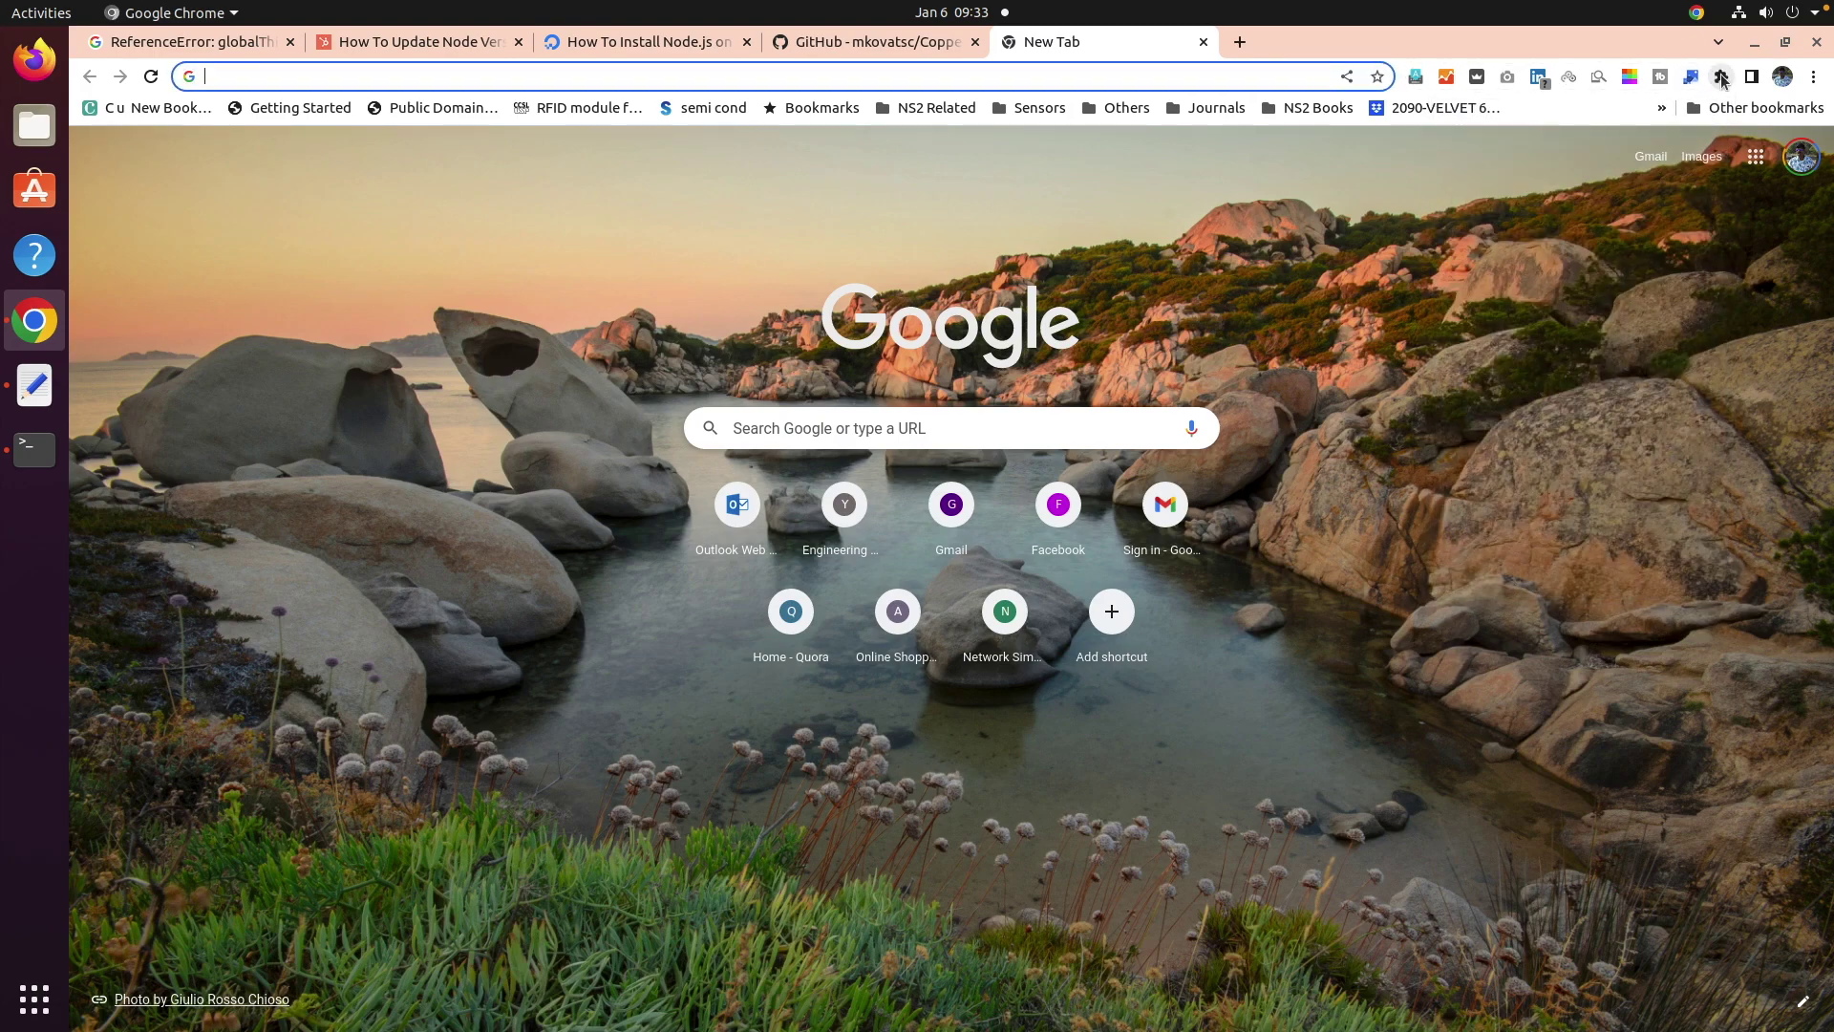
left_click(1722, 79)
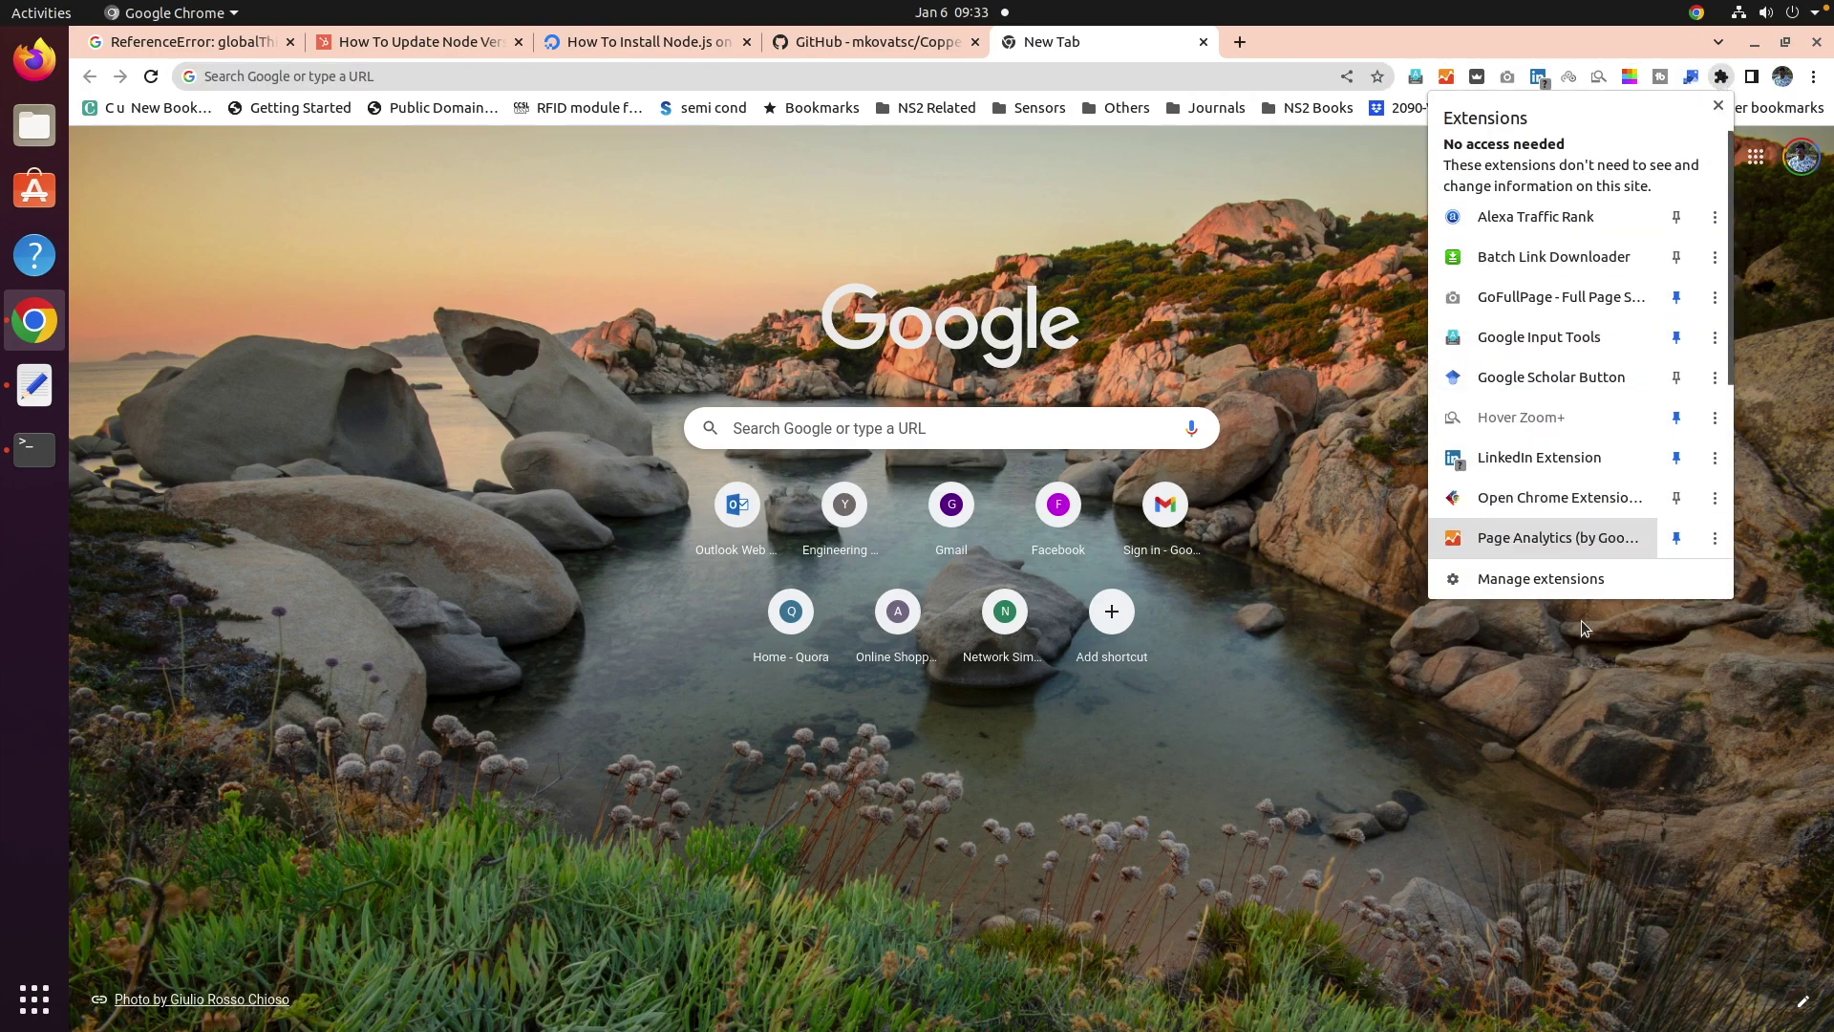
left_click(1544, 580)
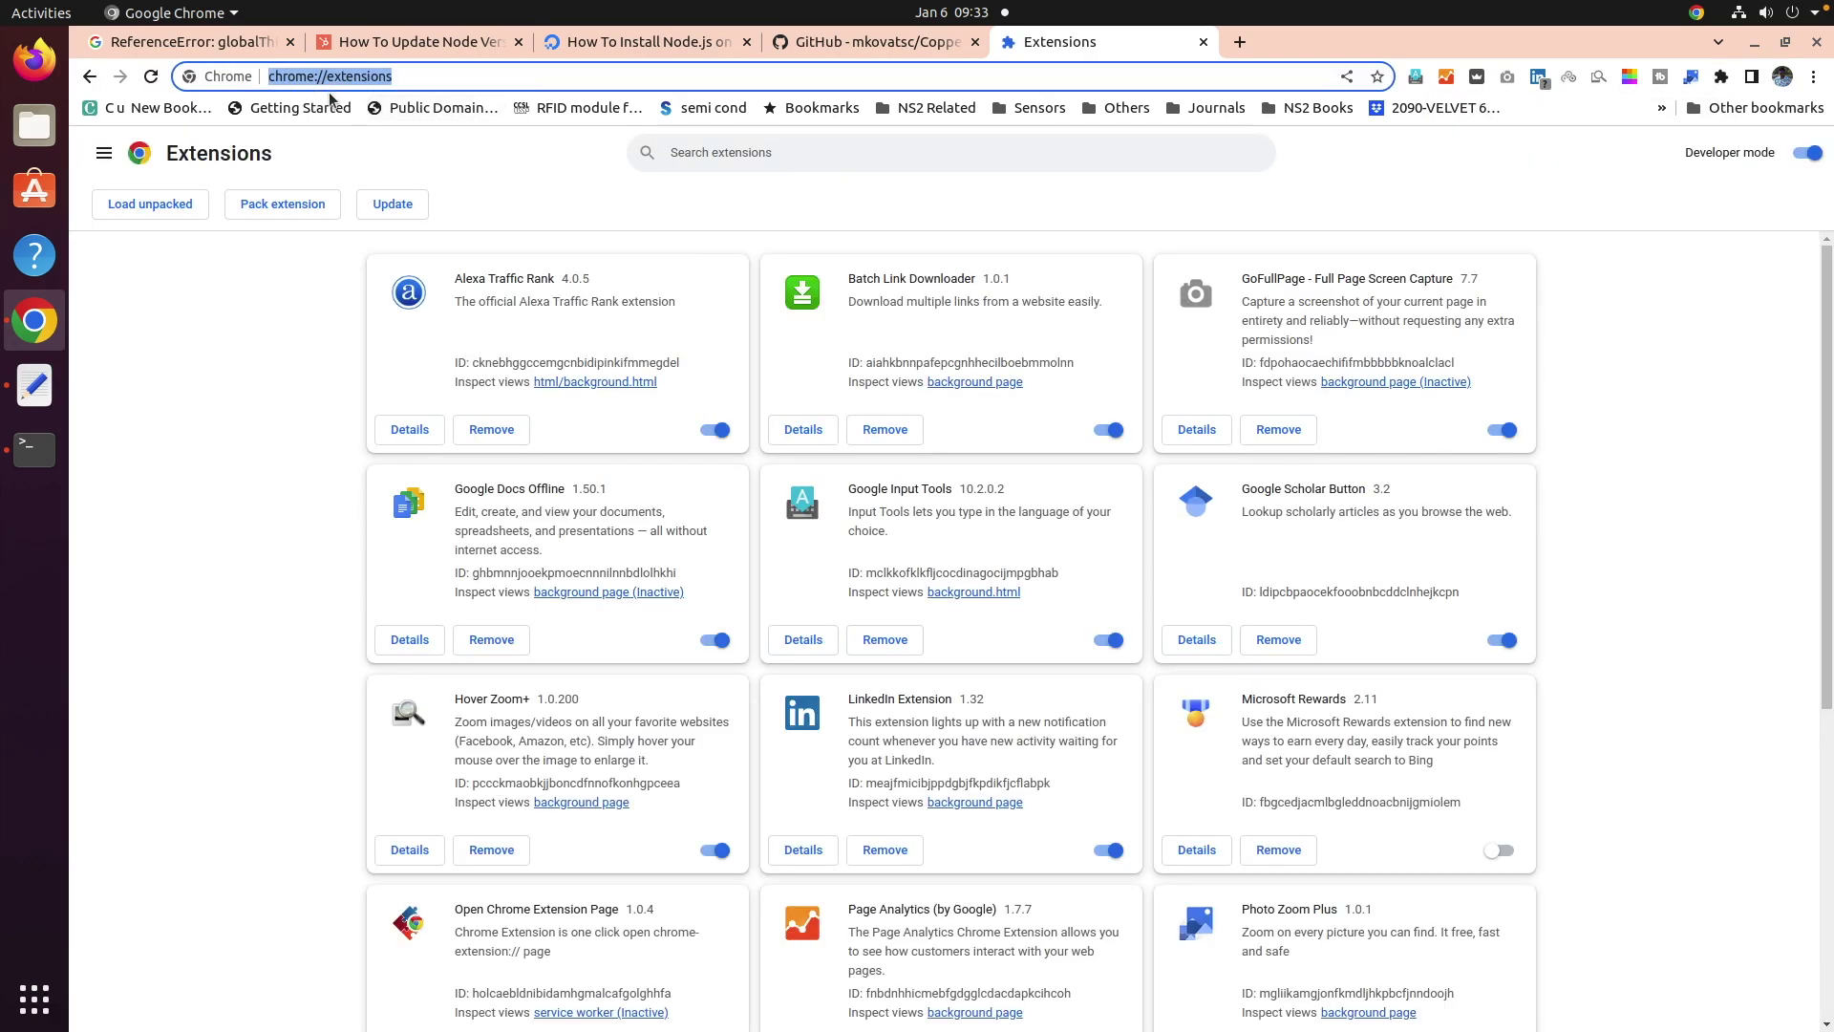
left_click(402, 78)
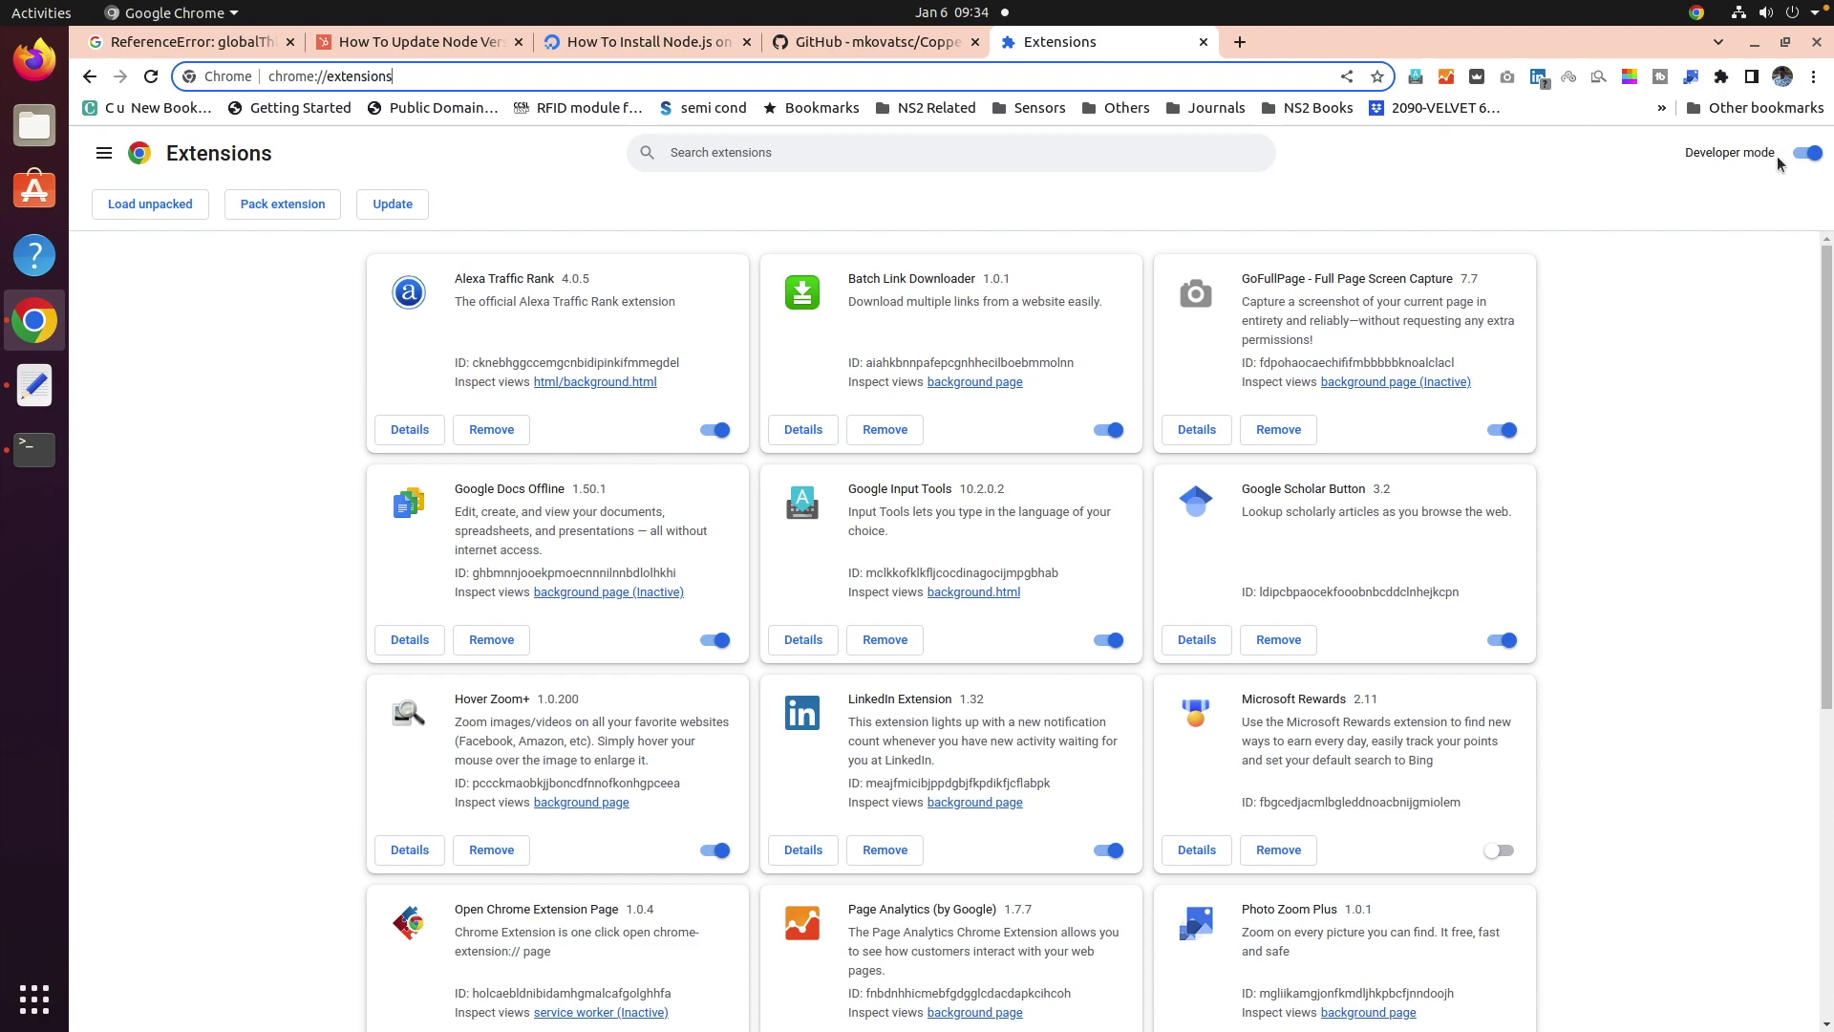
left_click(1810, 155)
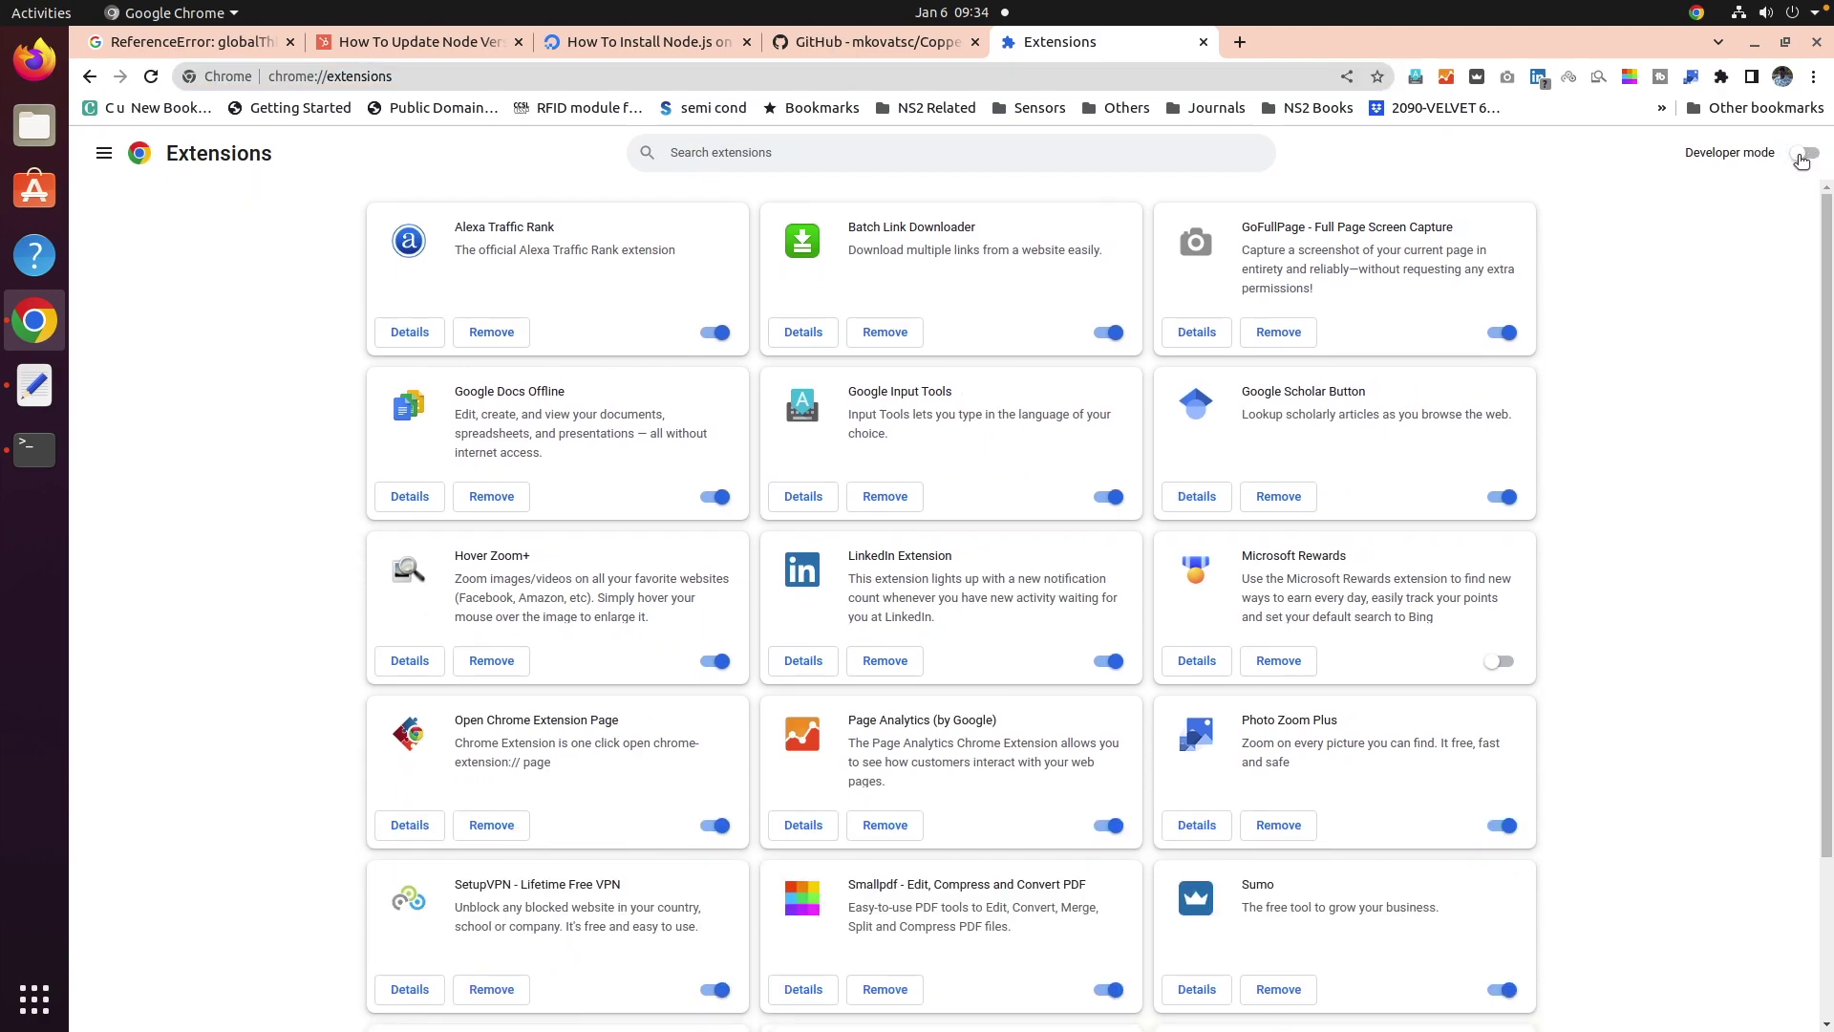
left_click(1801, 156)
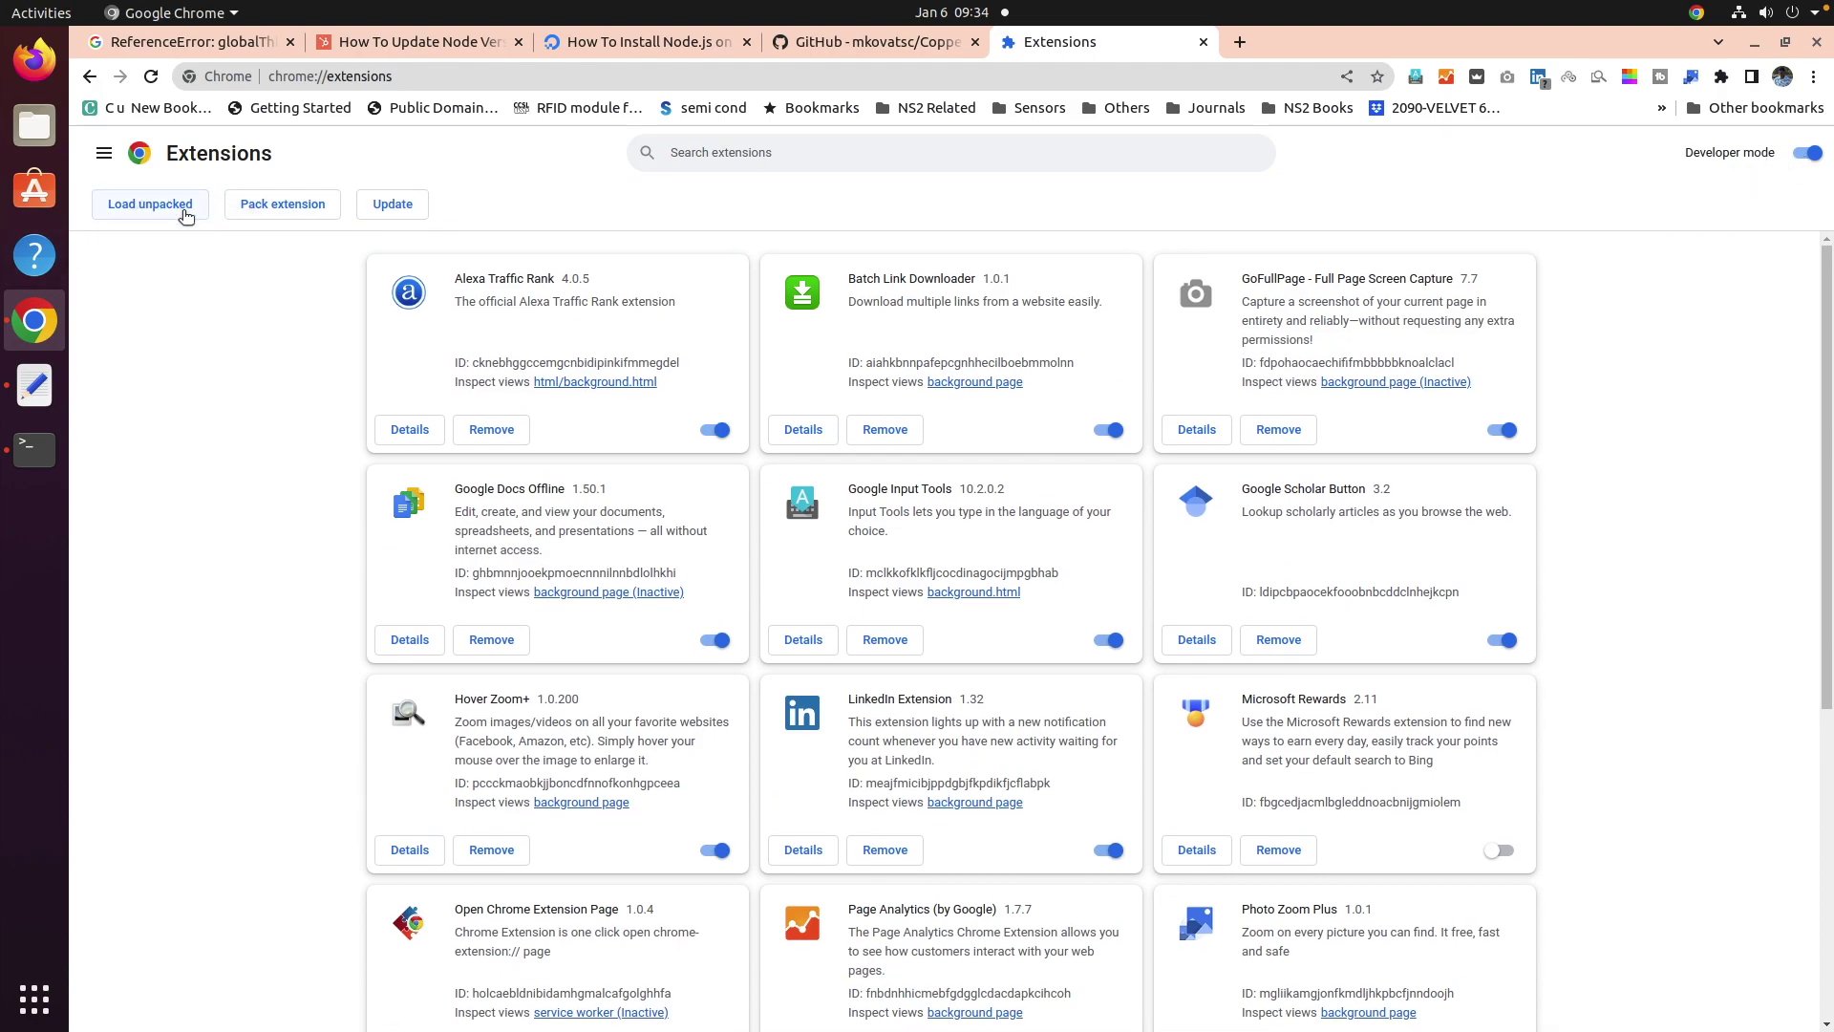
Try to load the app folder inside Copper4Cr-master as an unpacked extension, retry once and dismiss the attempt.
key("ctrl+plus")
key("ctrl+plus")
key("ctrl+plus")
key("ctrl+plus")
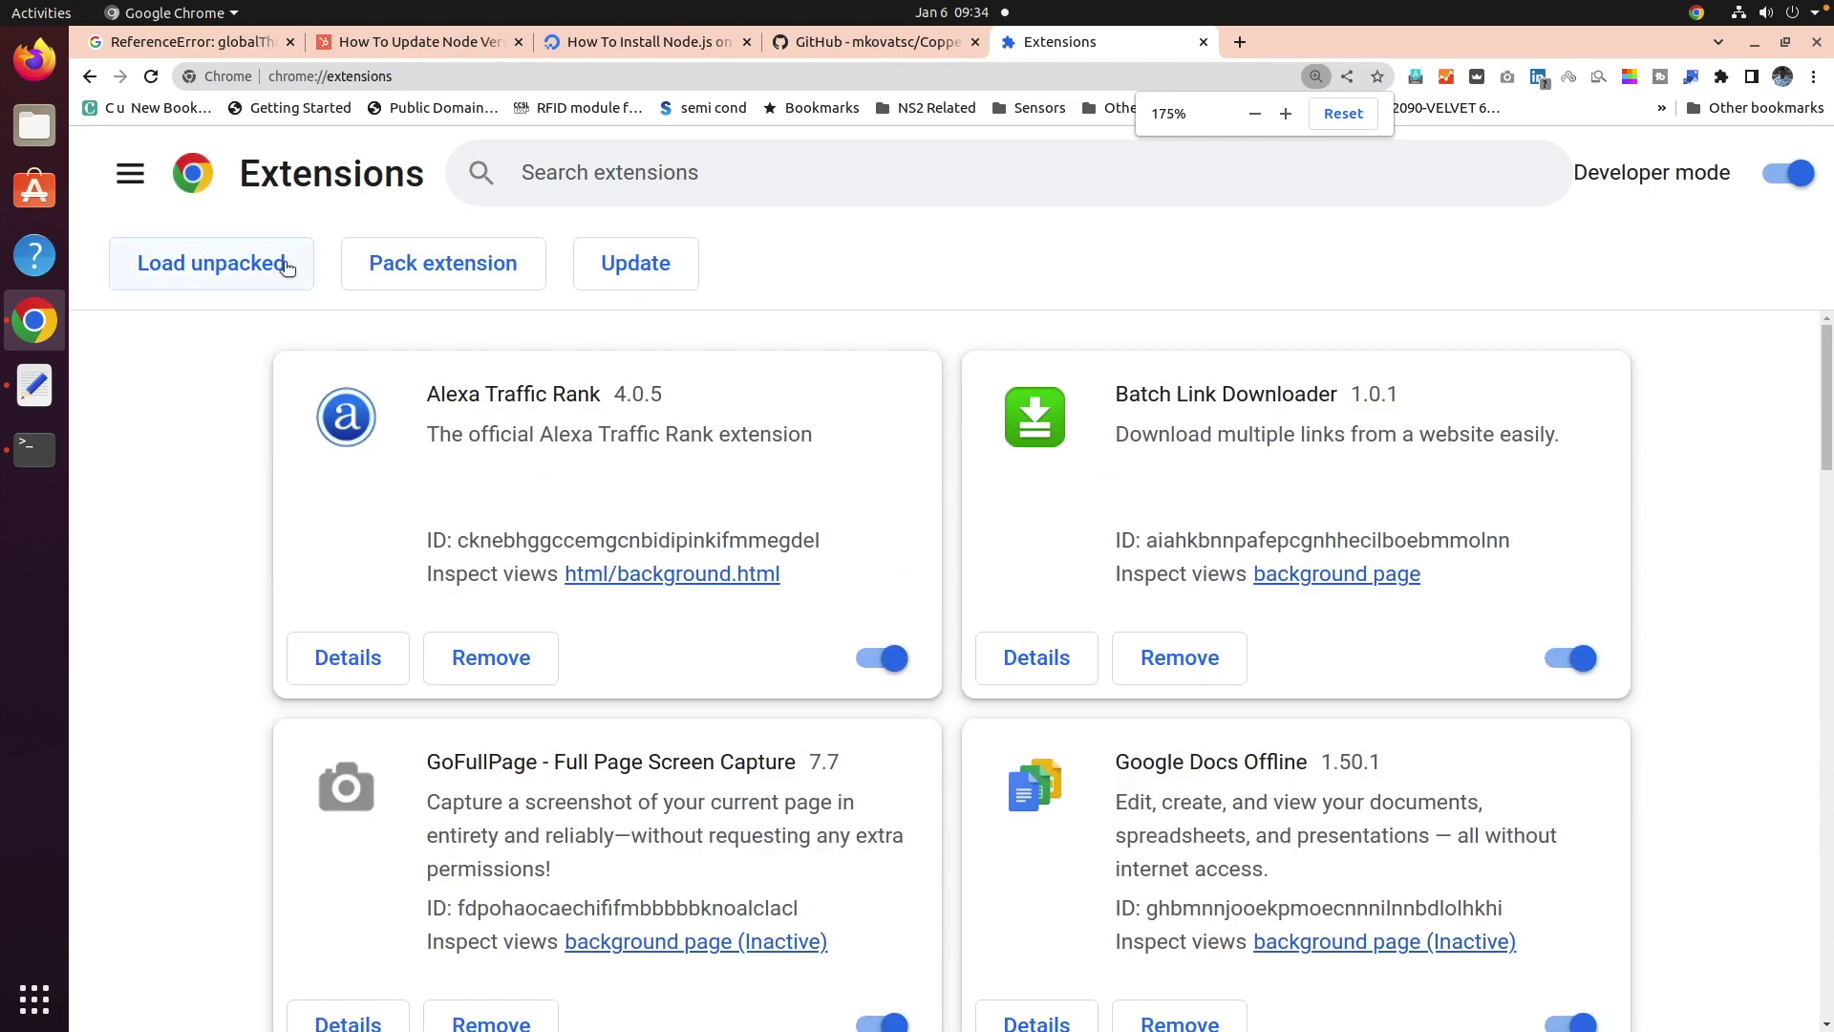
scroll(528, 405, "down", 6)
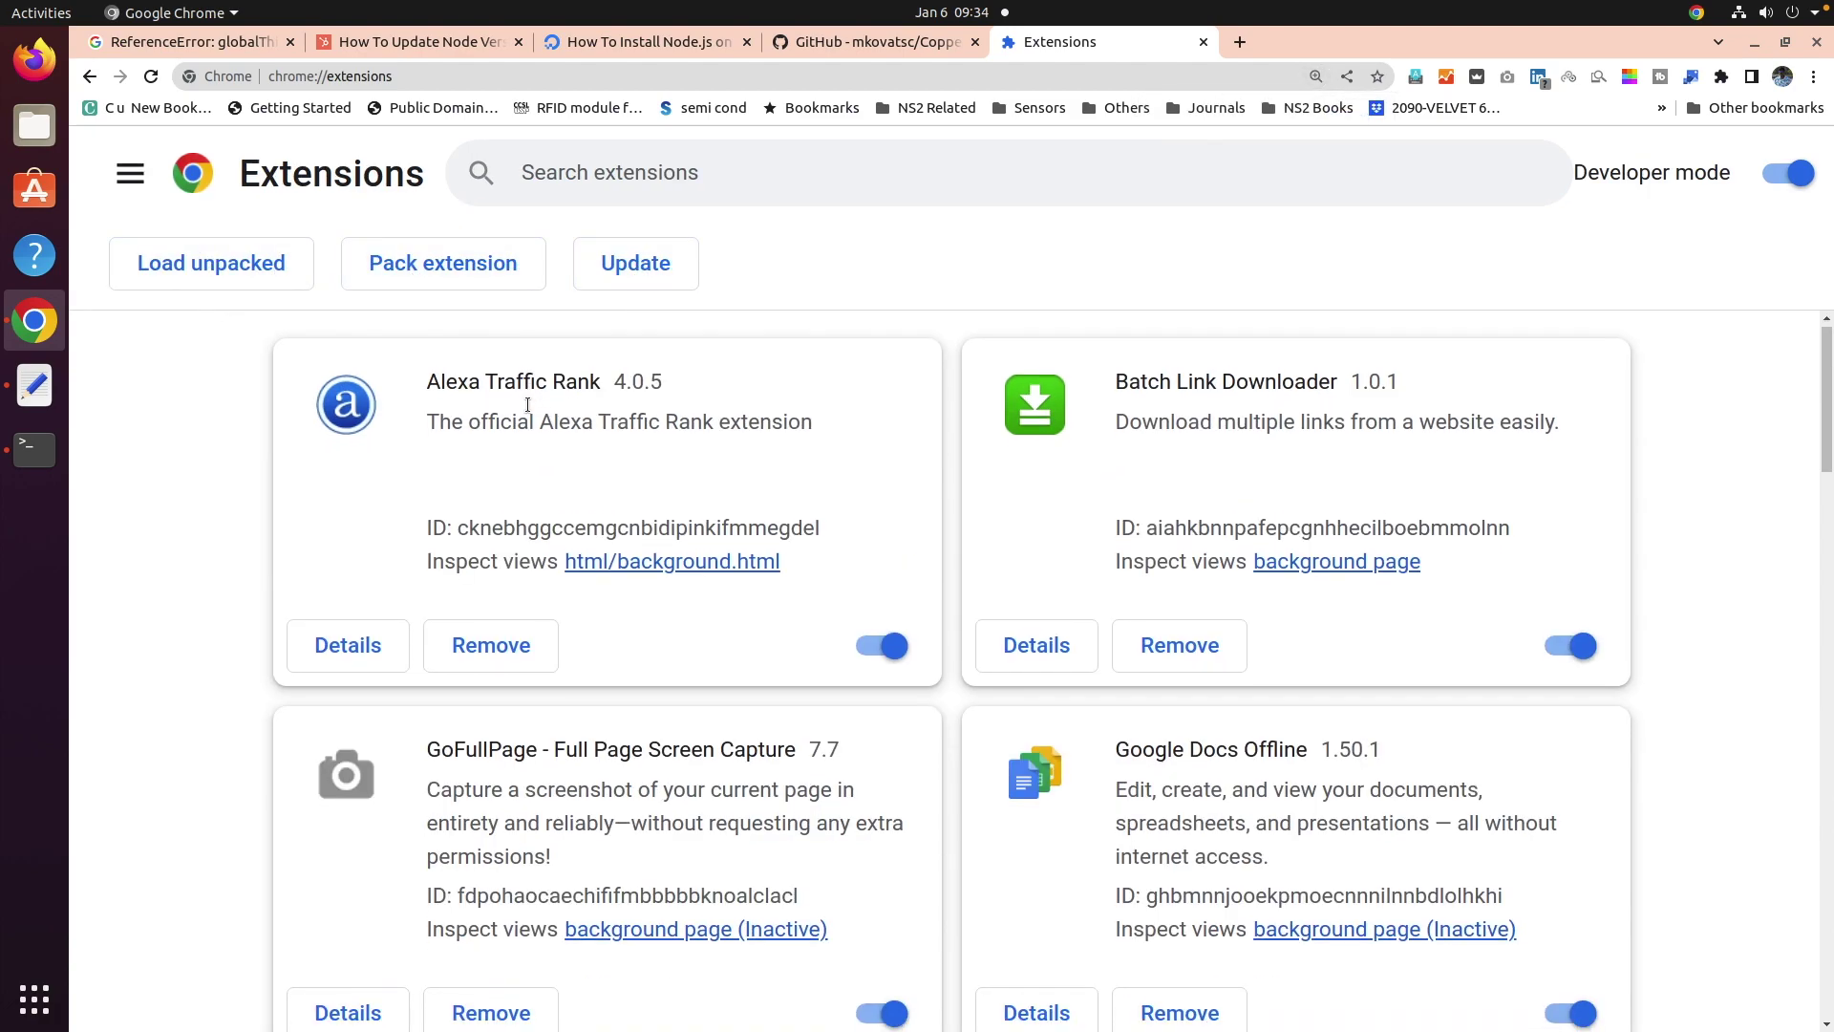
scroll(528, 405, "down", 15)
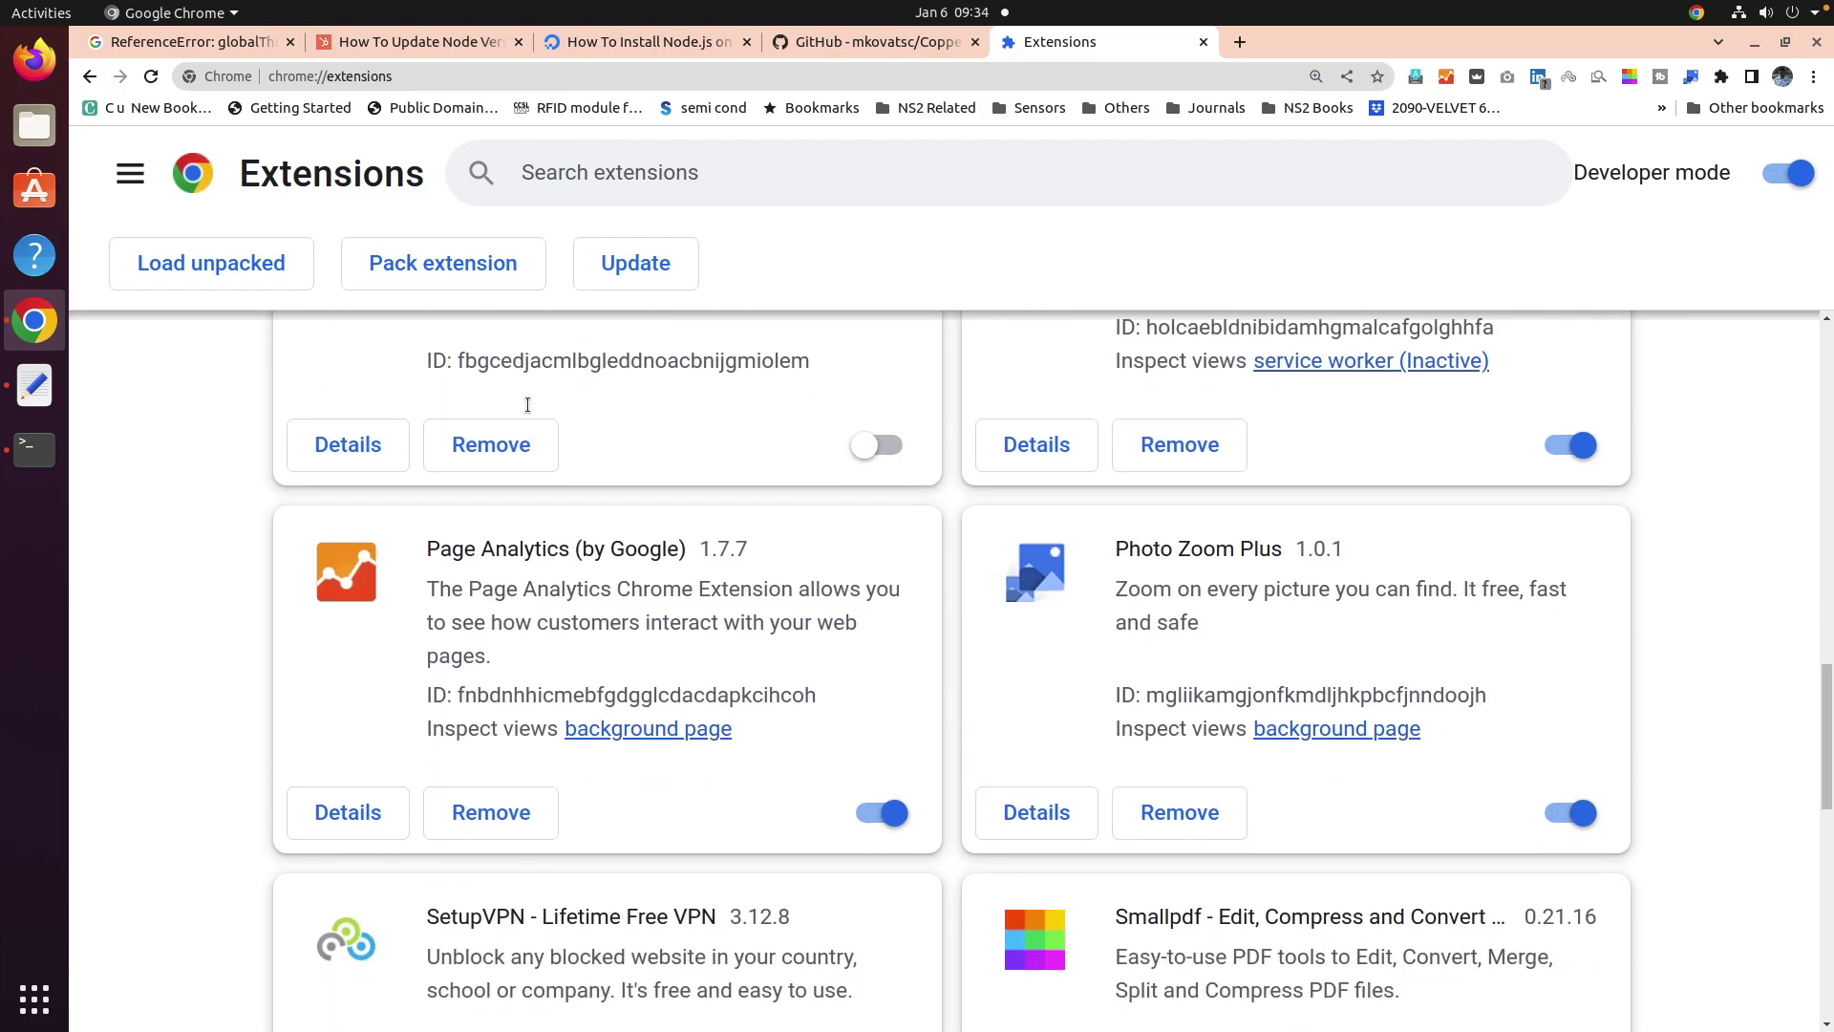
scroll(528, 405, "up", 20)
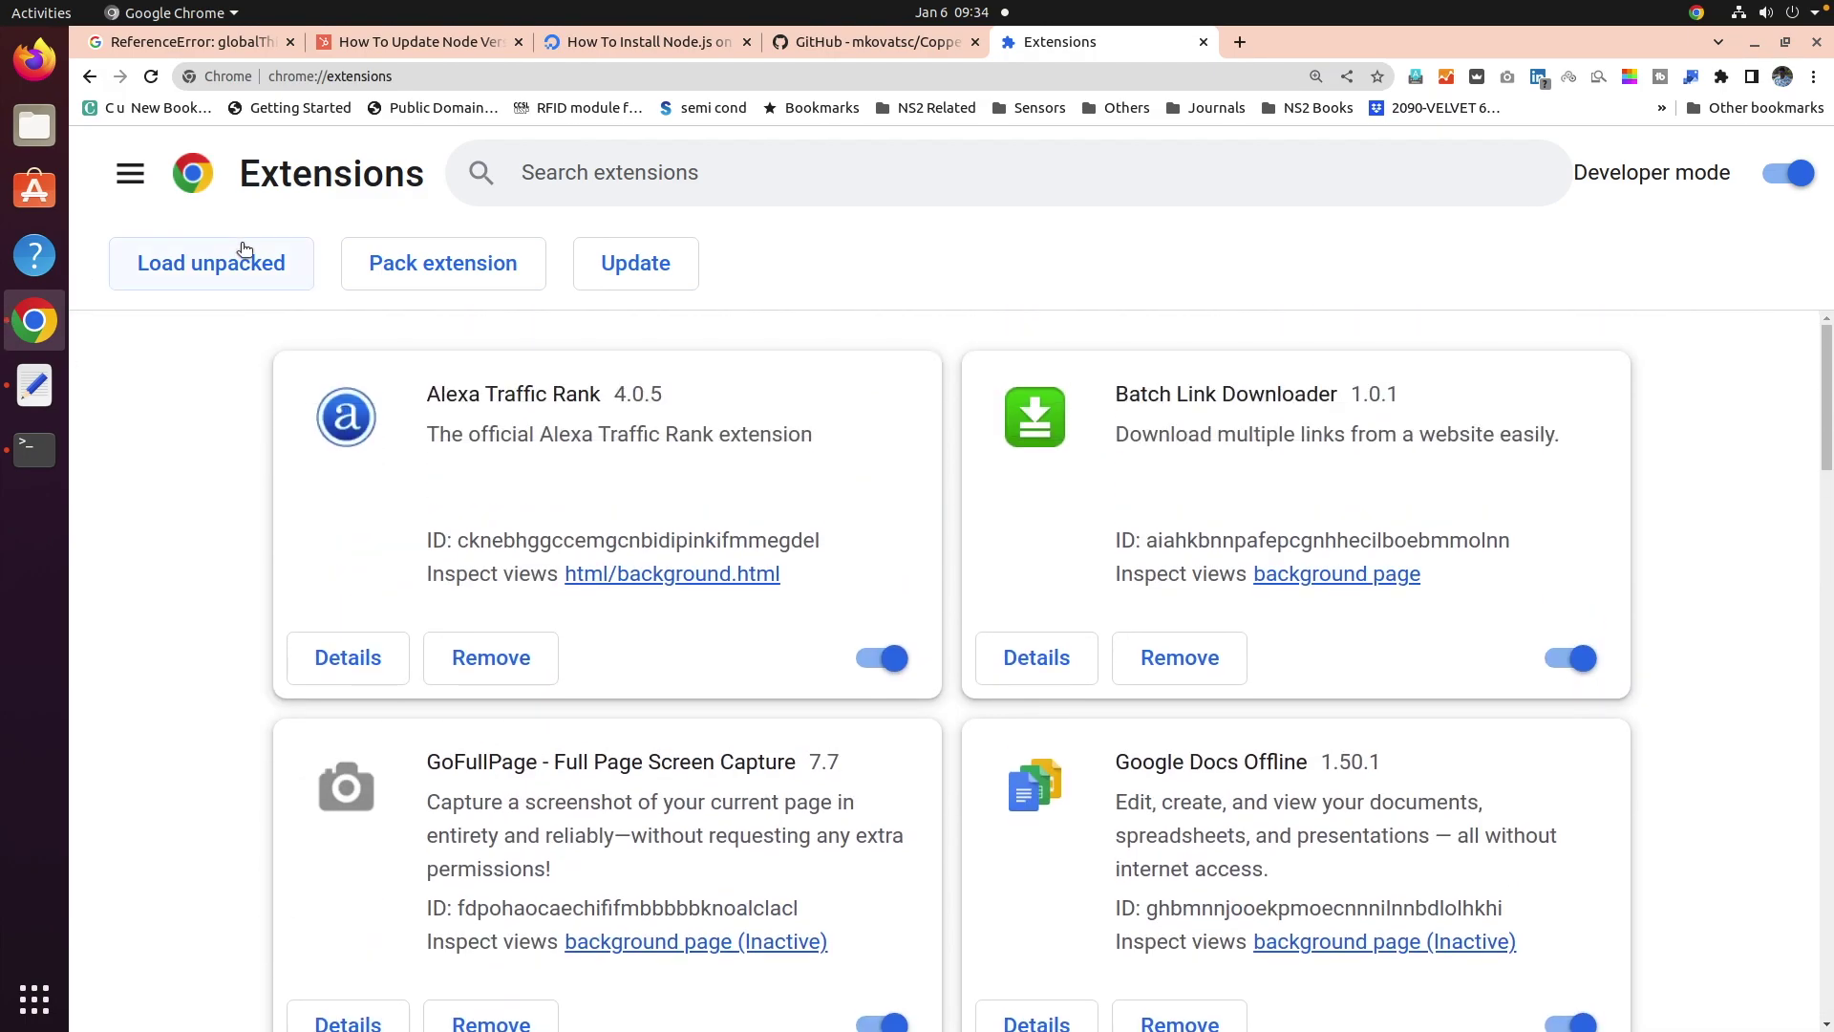
left_click(201, 266)
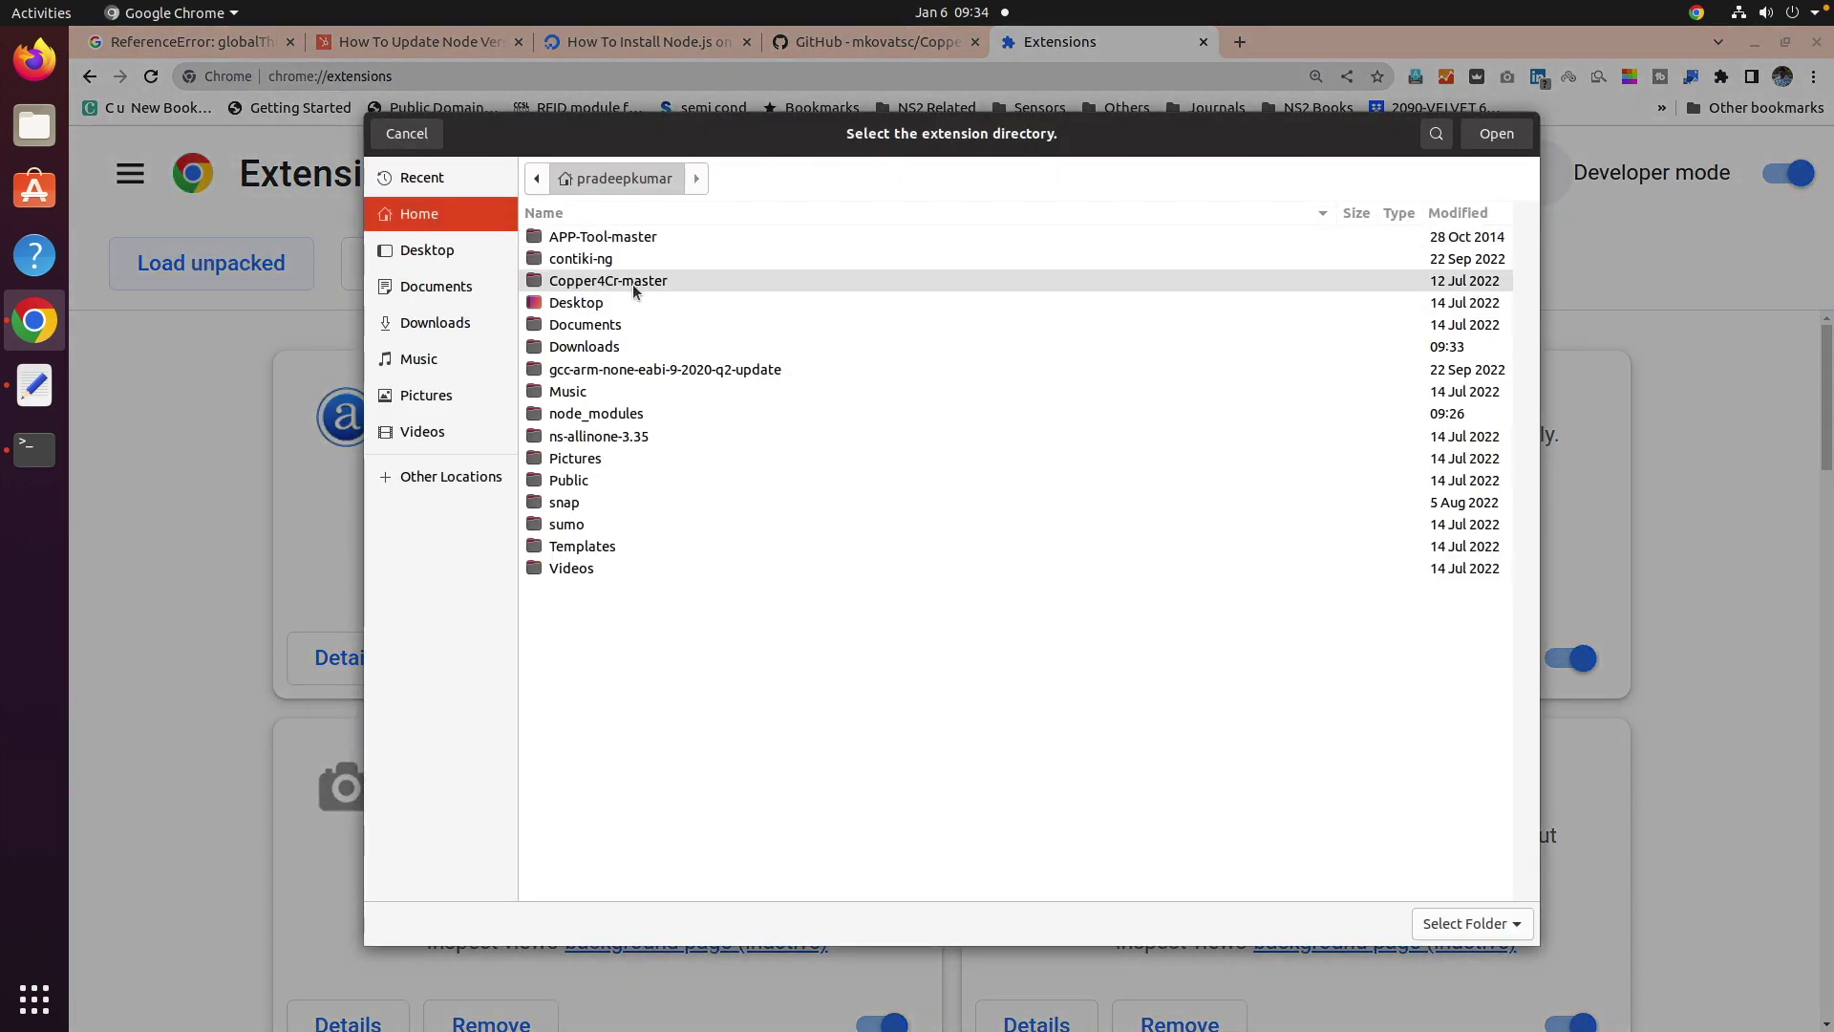
left_click(554, 289)
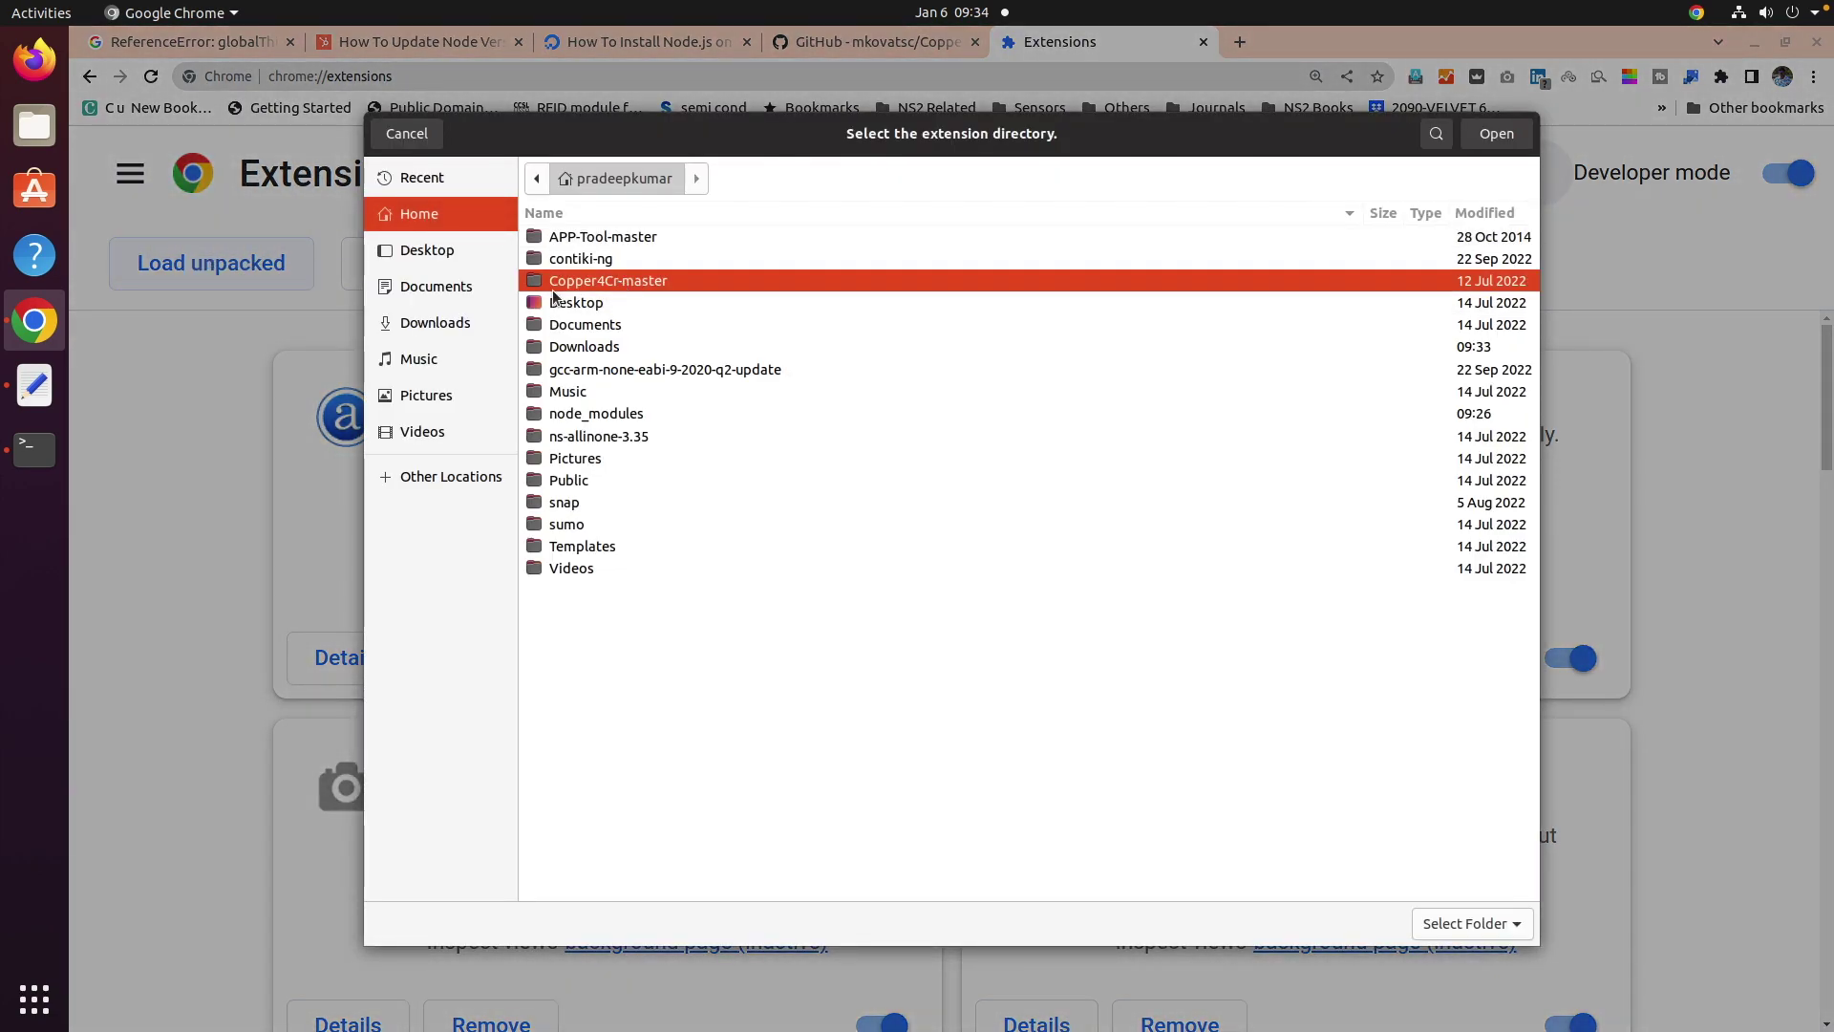
double_click(605, 281)
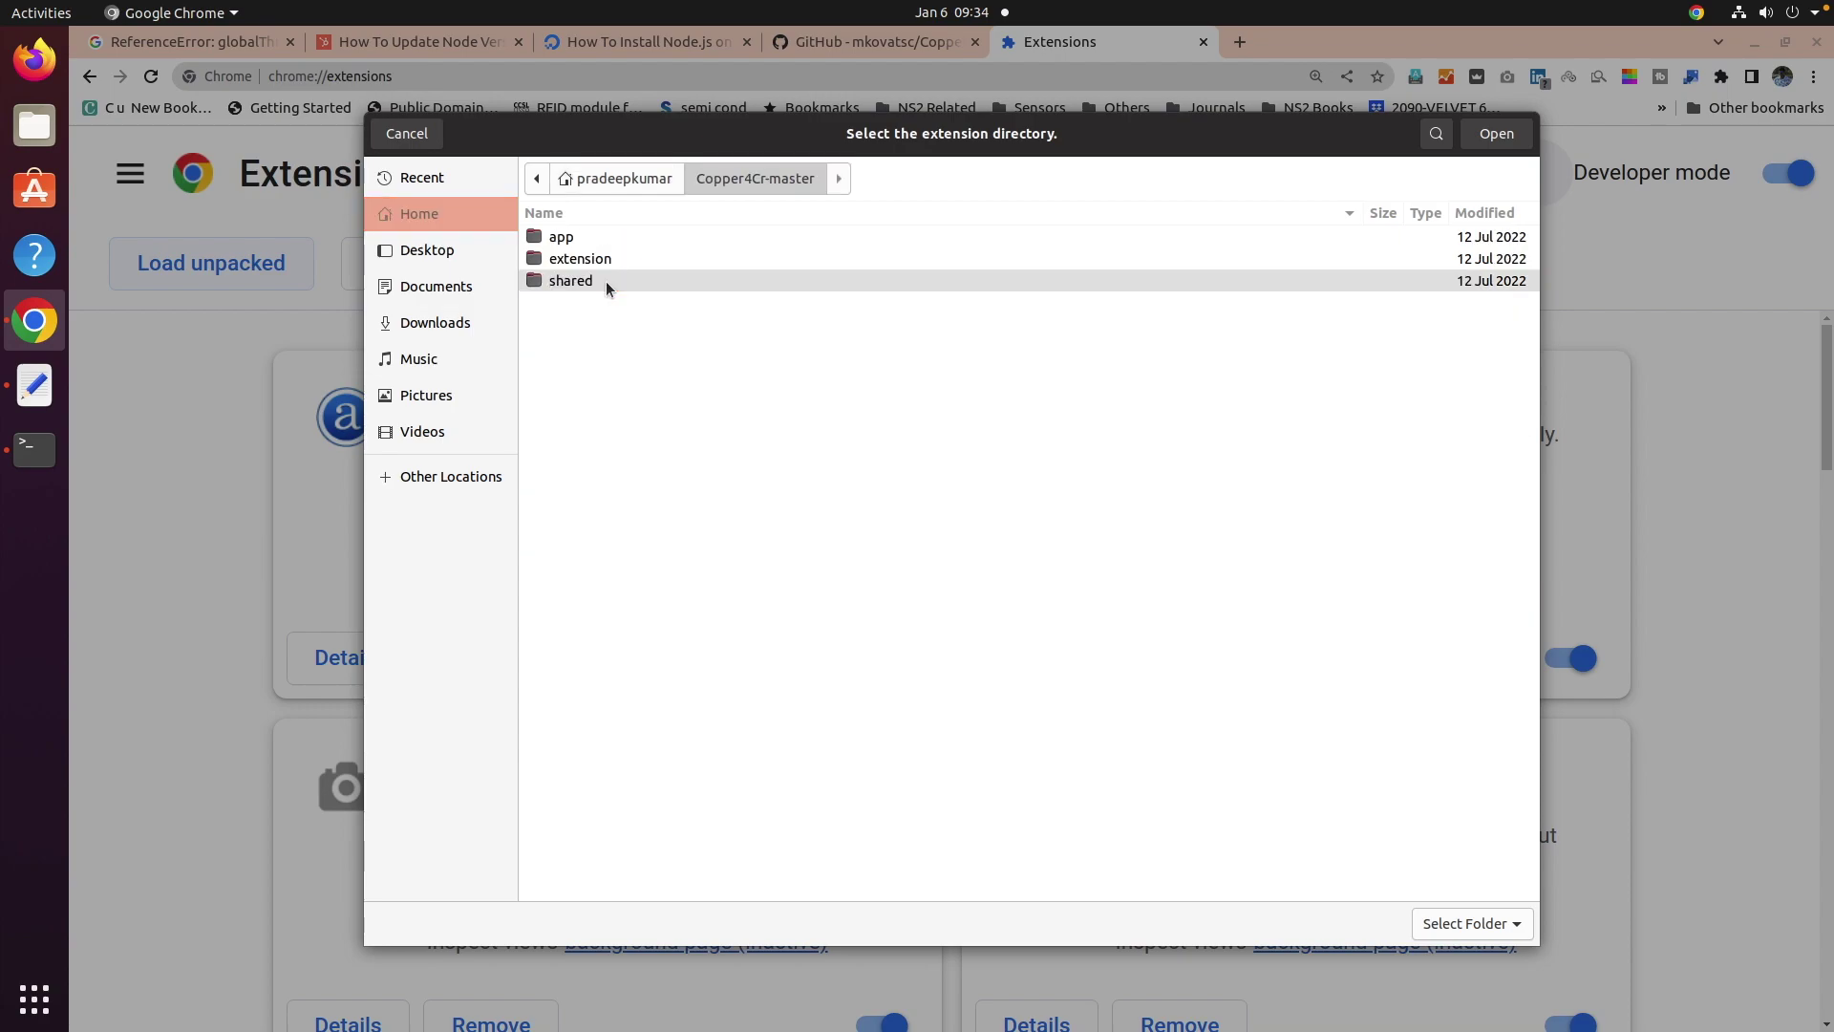
double_click(573, 236)
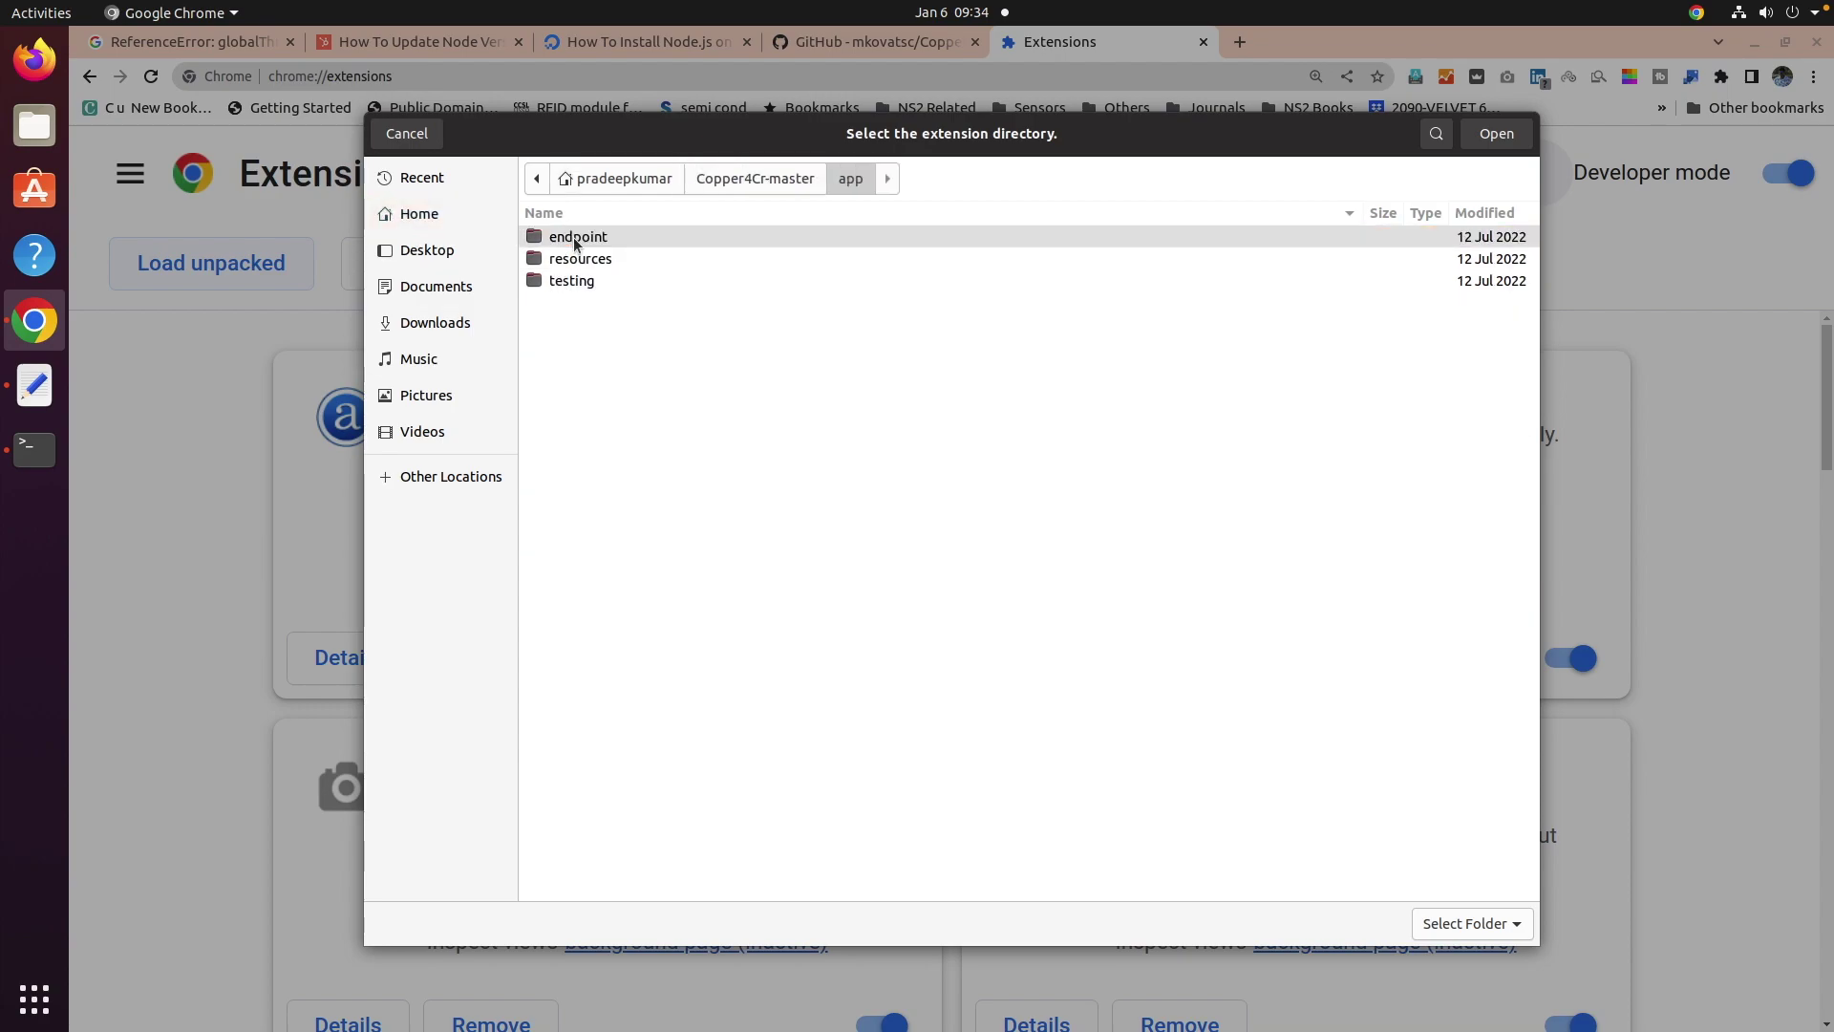
left_click(1497, 135)
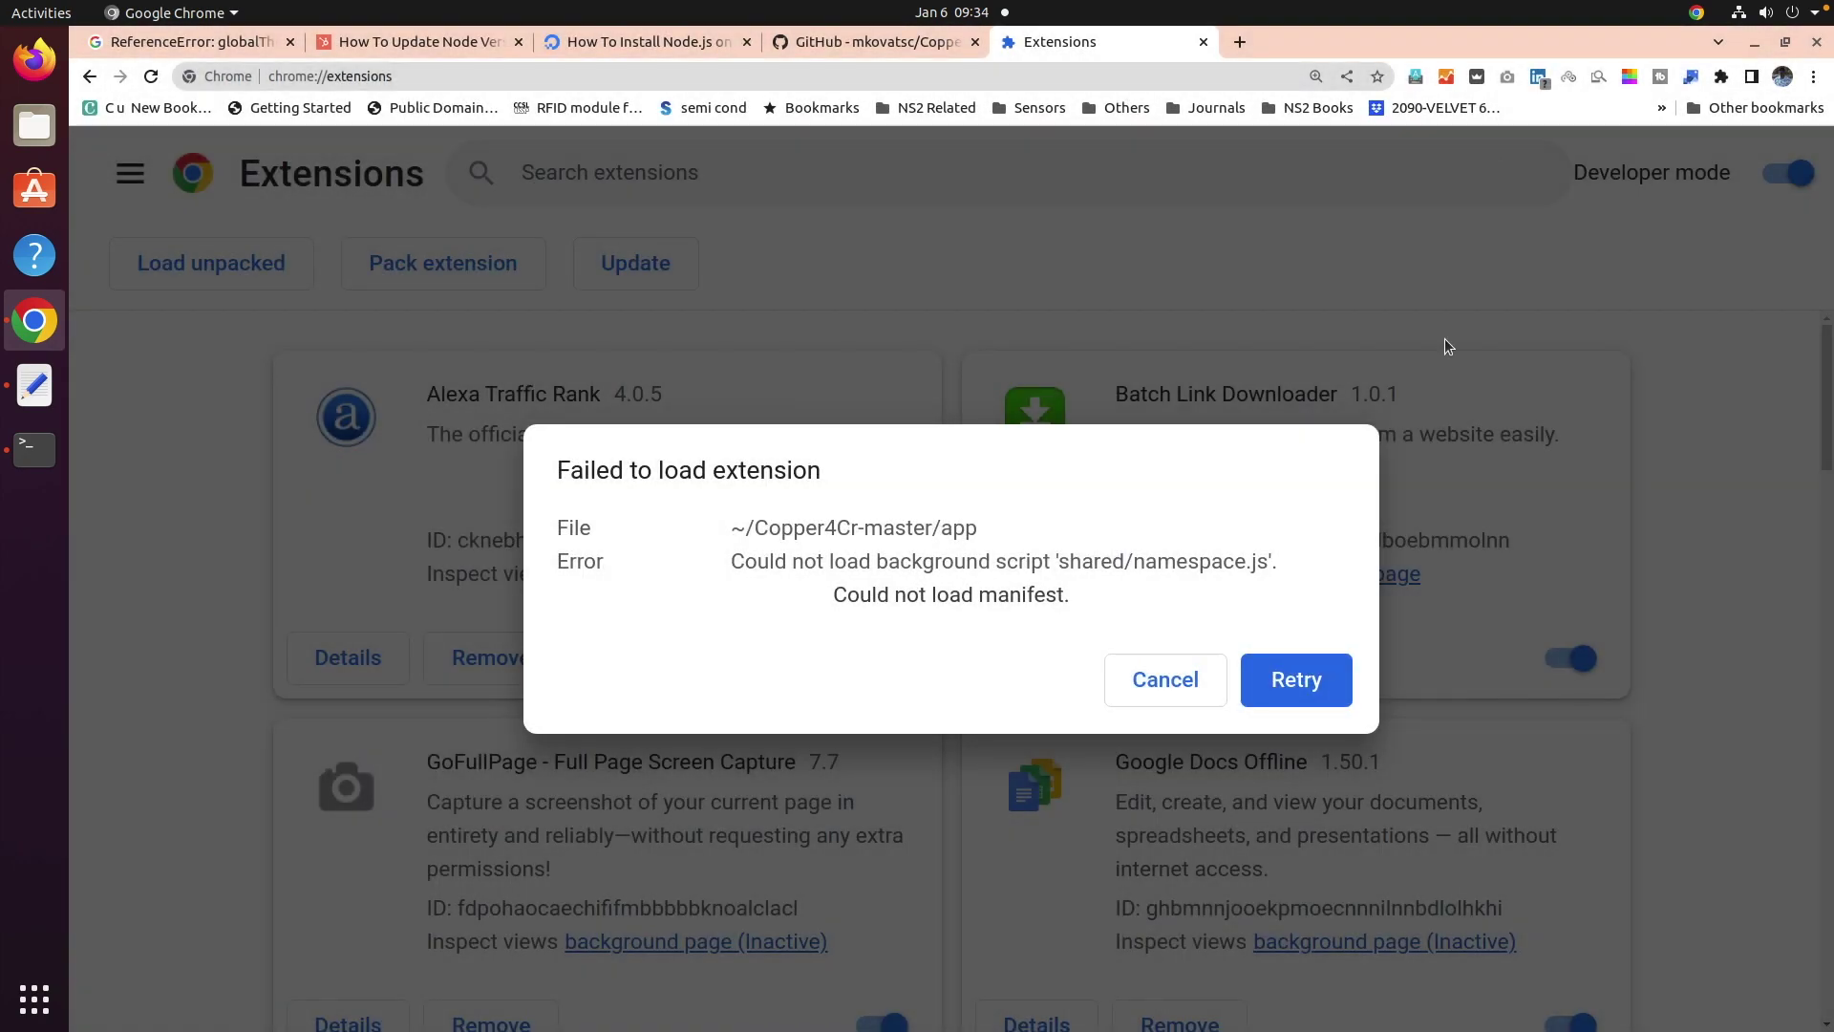
left_click(1309, 681)
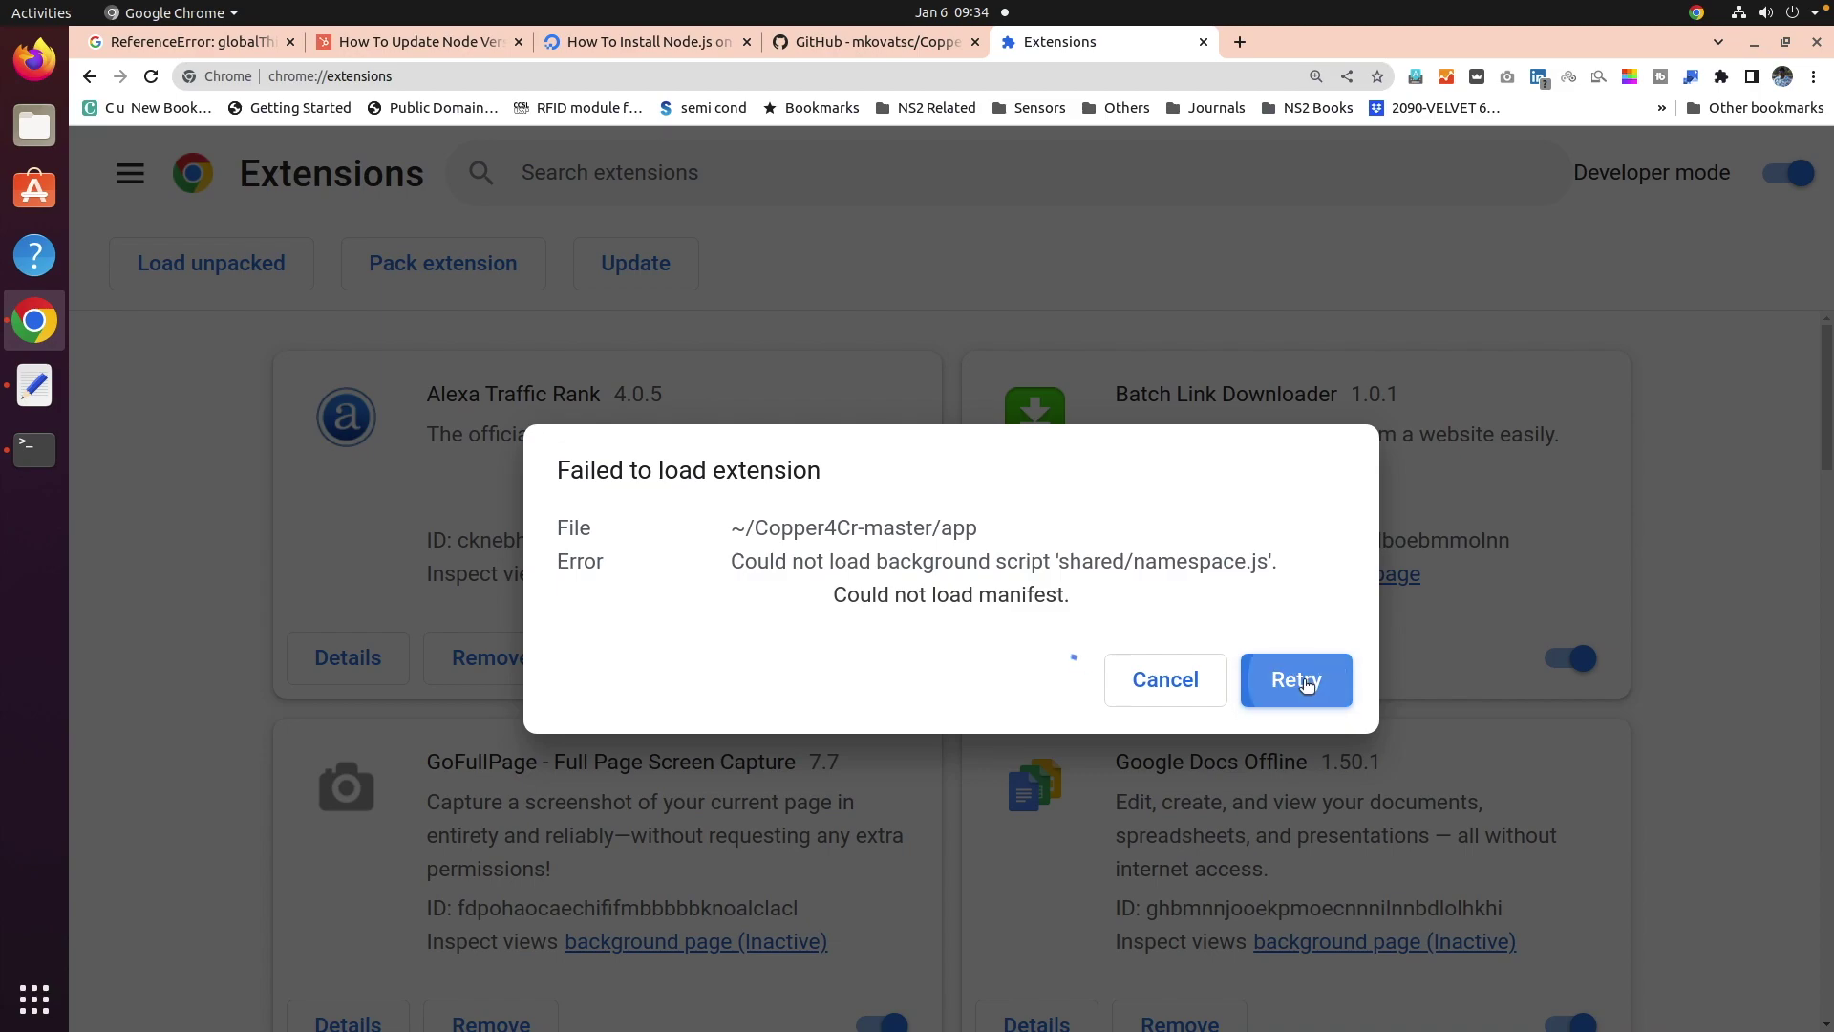
left_click(1175, 695)
left_click(237, 266)
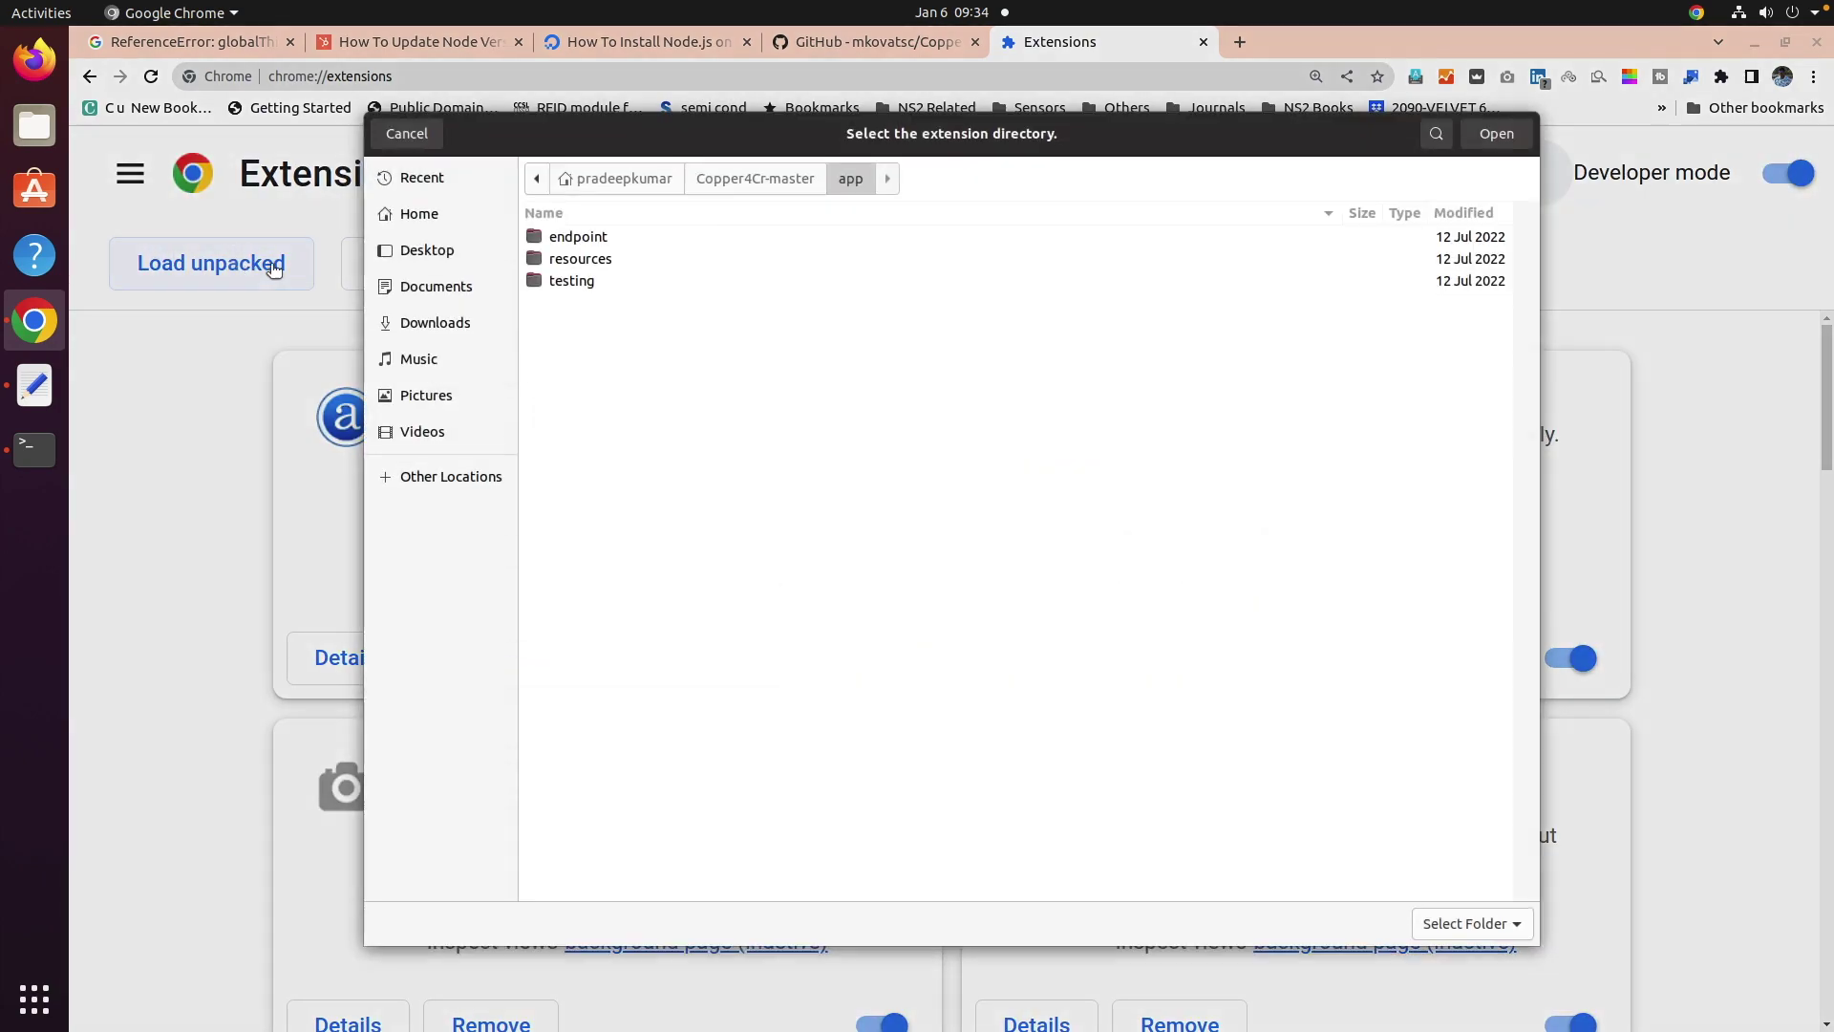
left_click(757, 178)
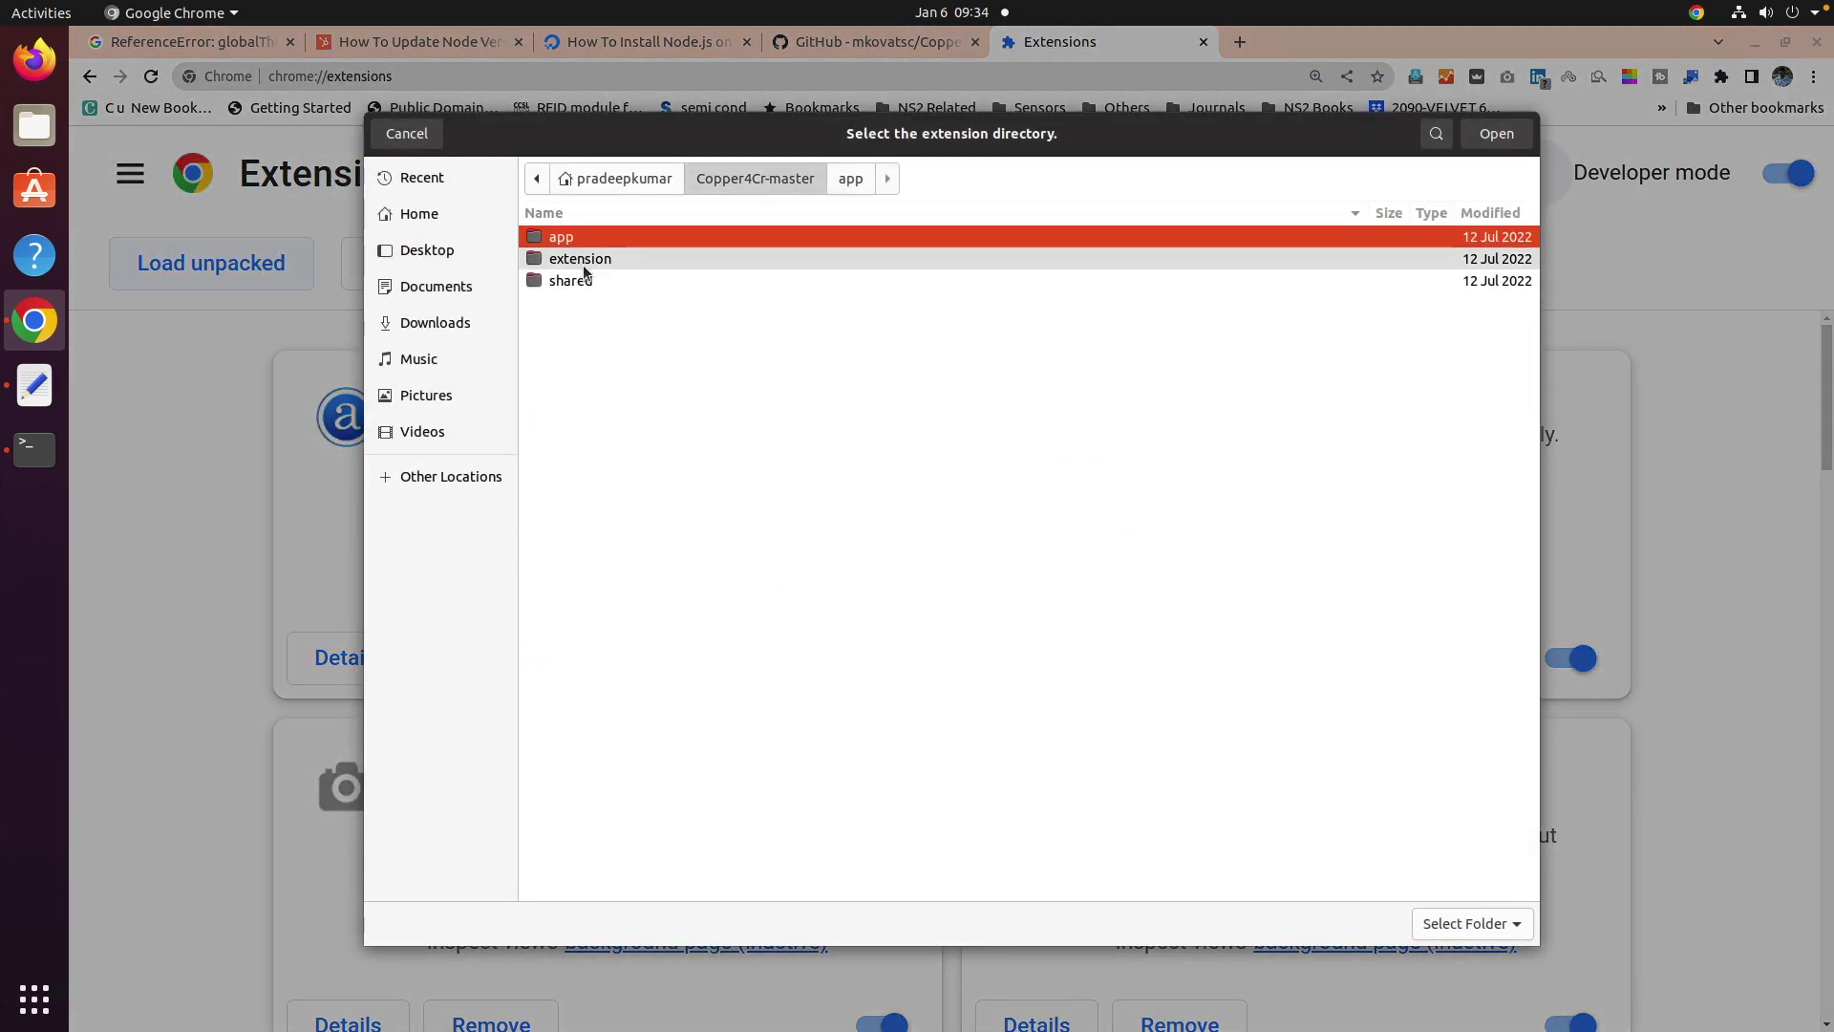
left_click(581, 260)
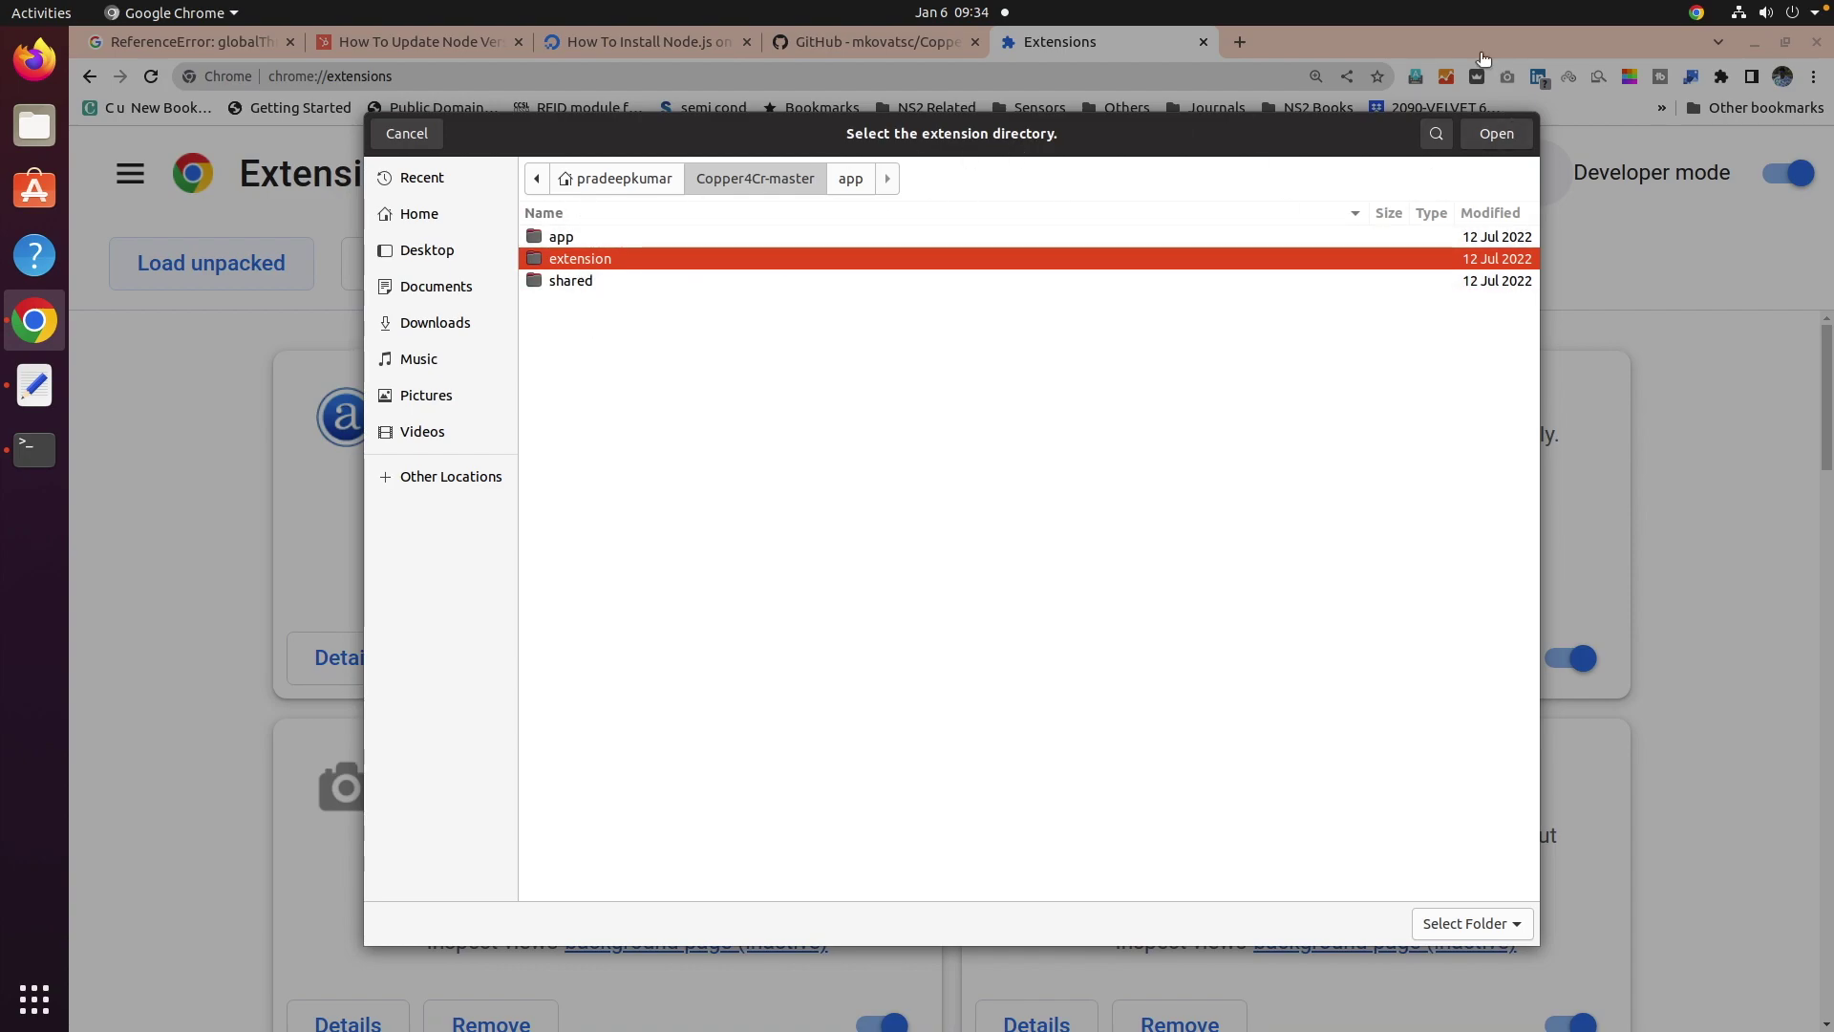
left_click(408, 134)
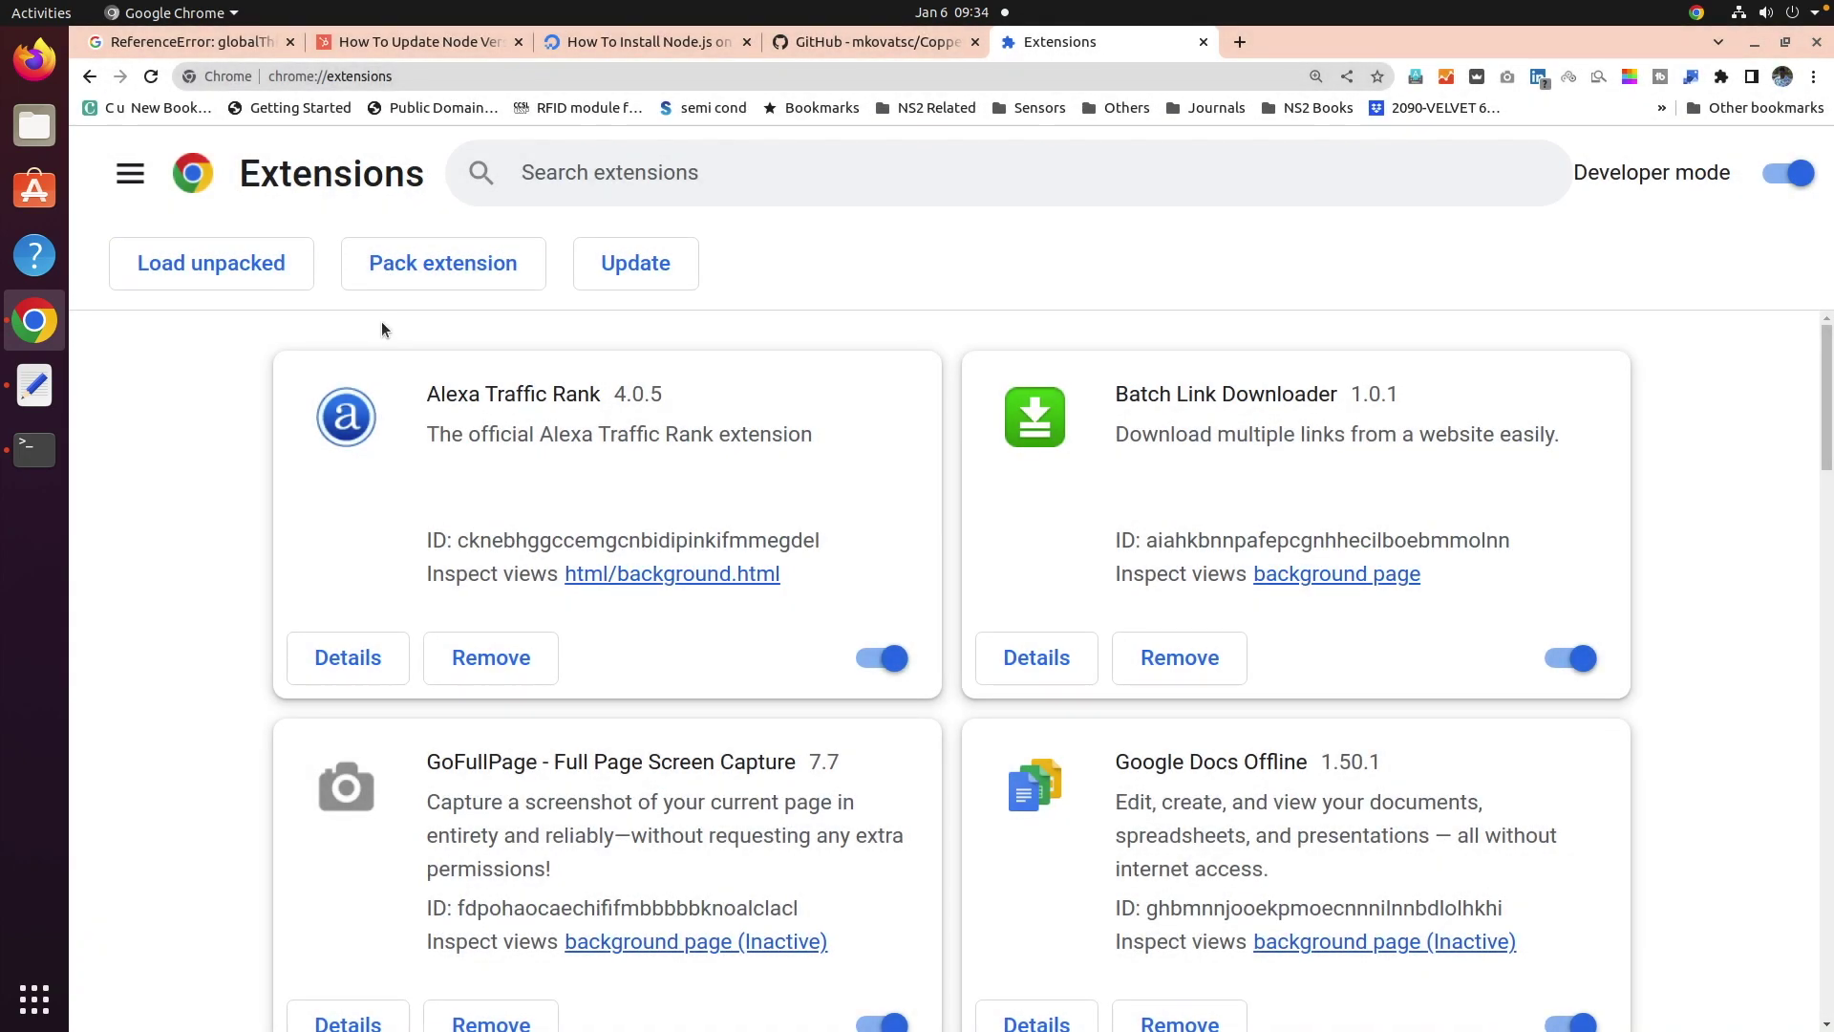
Switch to the Terminal, open a second tab and run install.sh from the Copper4Cr-master directory there.
left_click(21, 454)
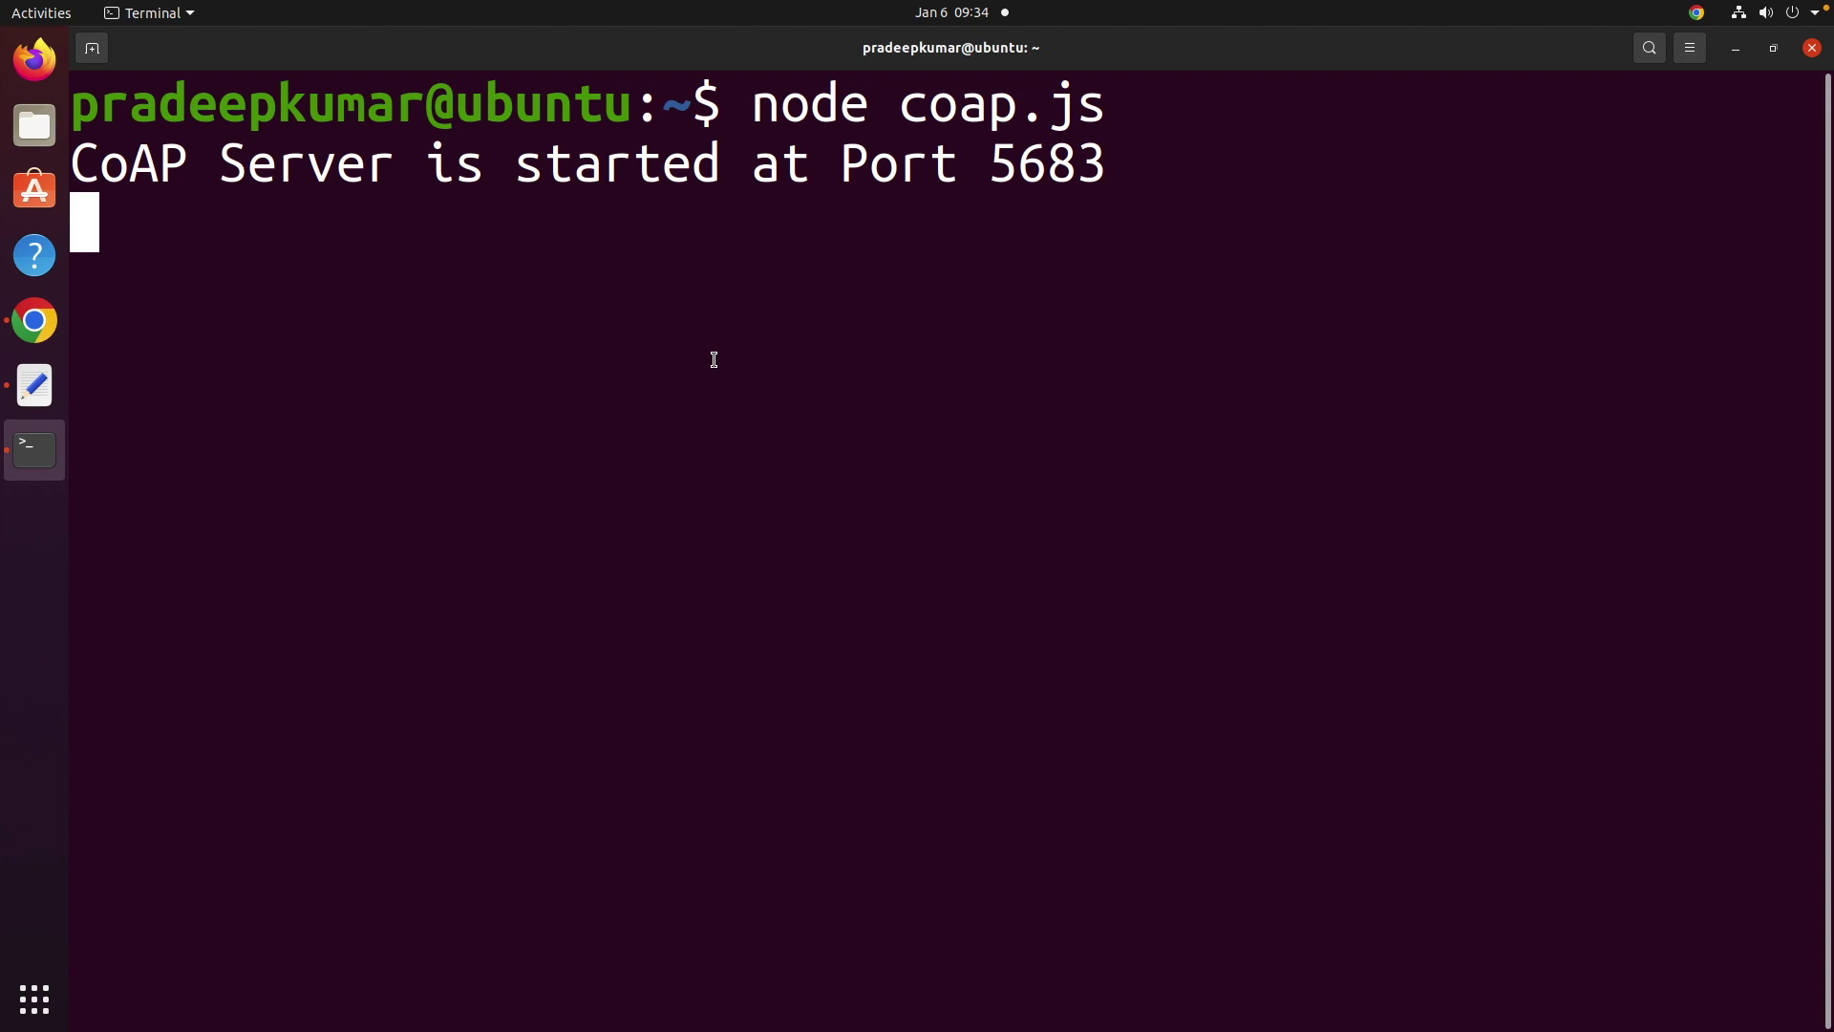
key("ctrl+shift+t")
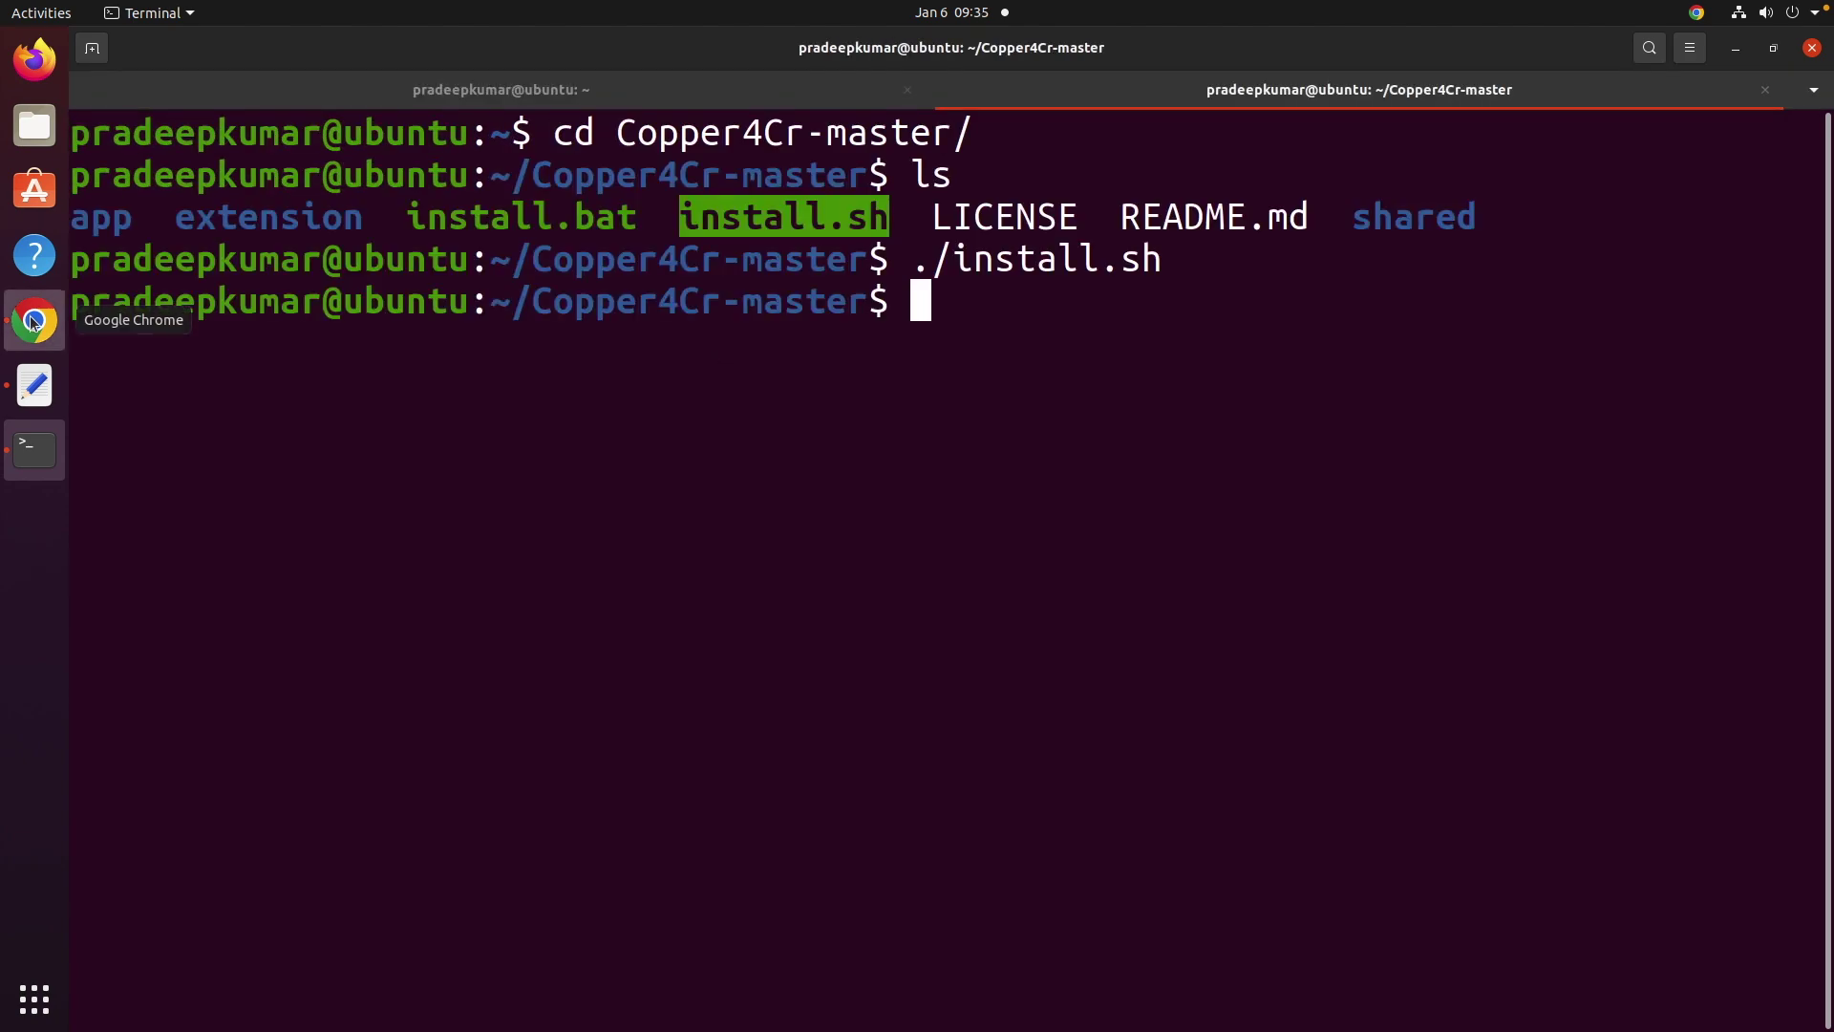
Return to Chrome and load the app folder inside Copper4Cr-master as an unpacked extension.
left_click(33, 320)
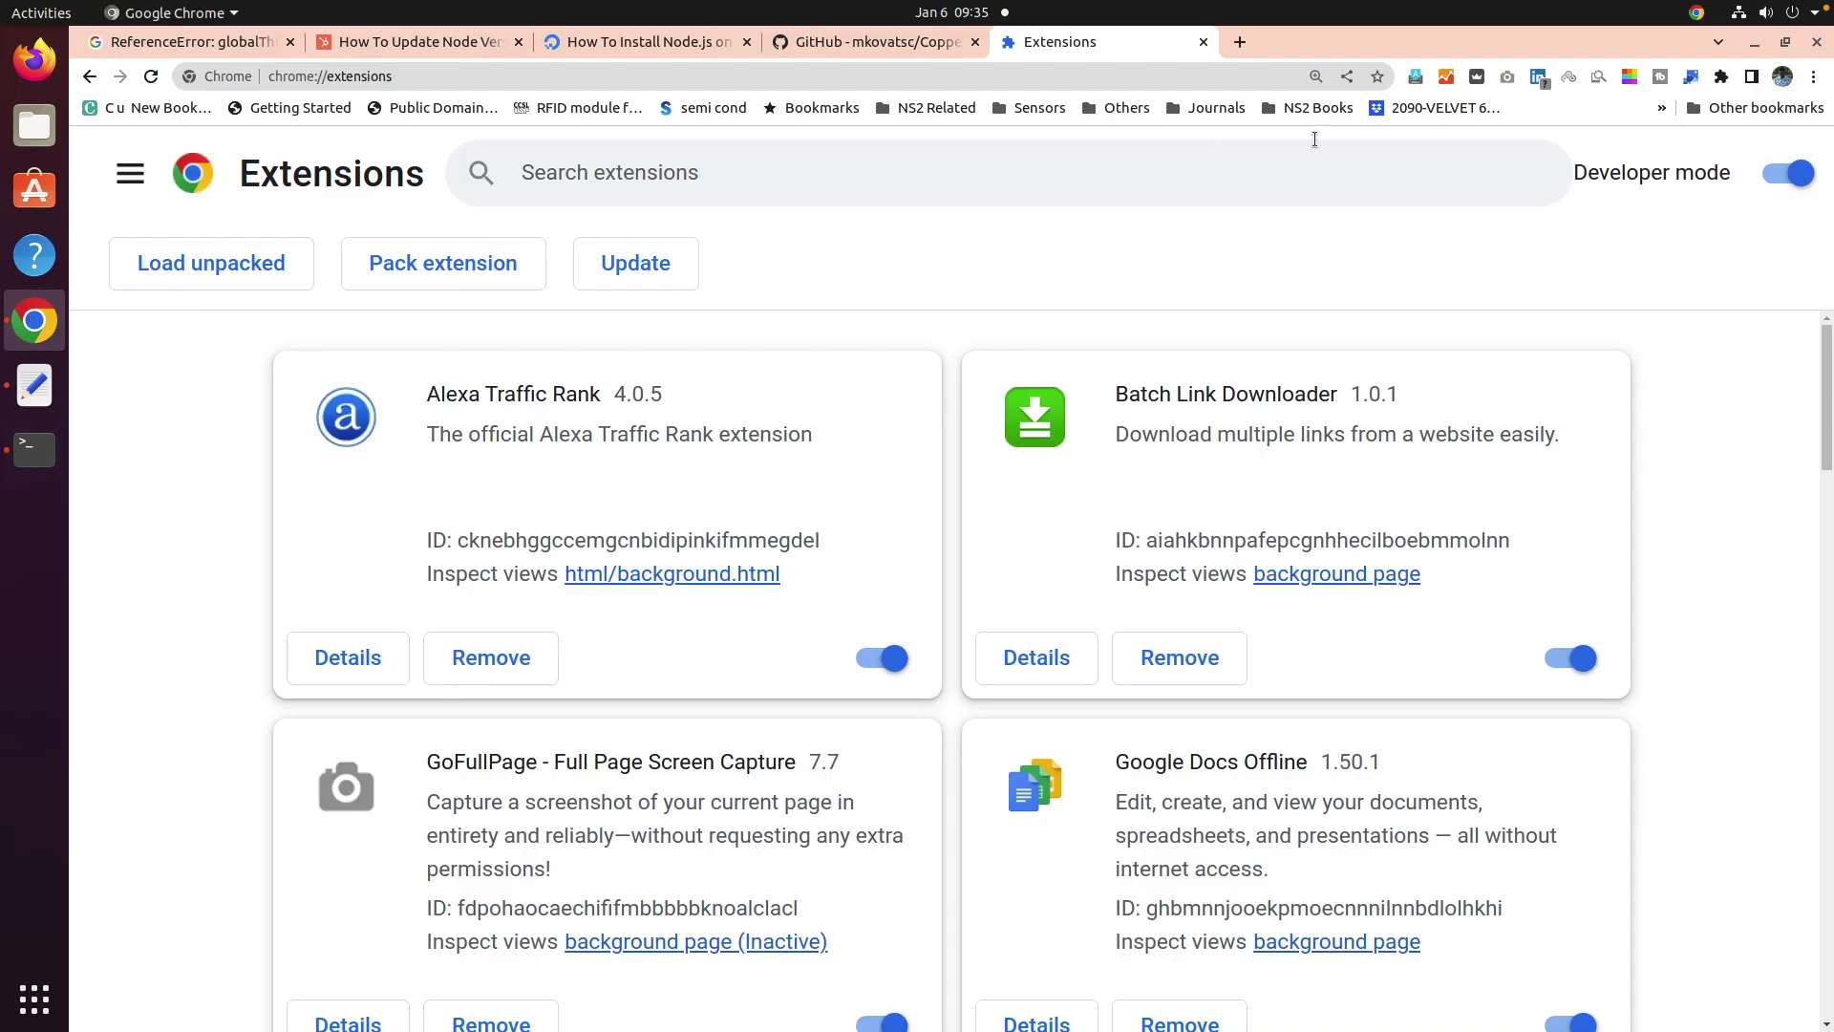
key("ctrl+Up")
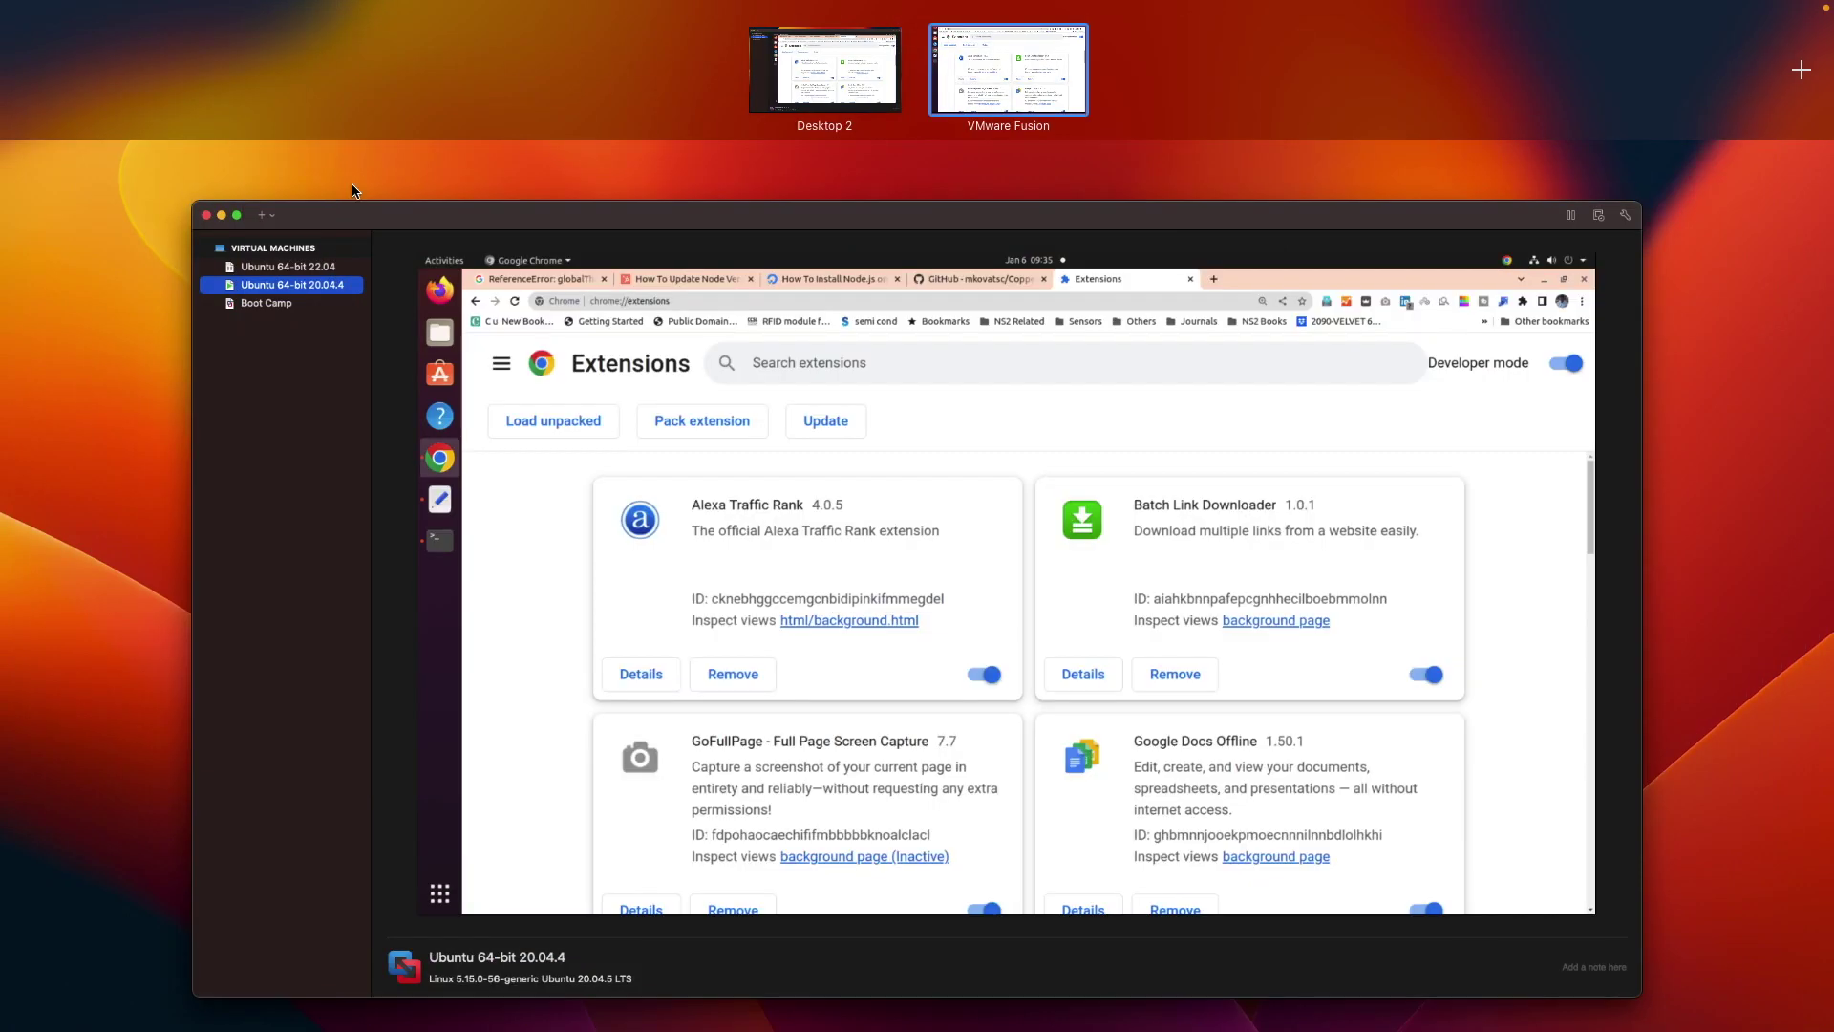
left_click(1077, 75)
left_click(229, 268)
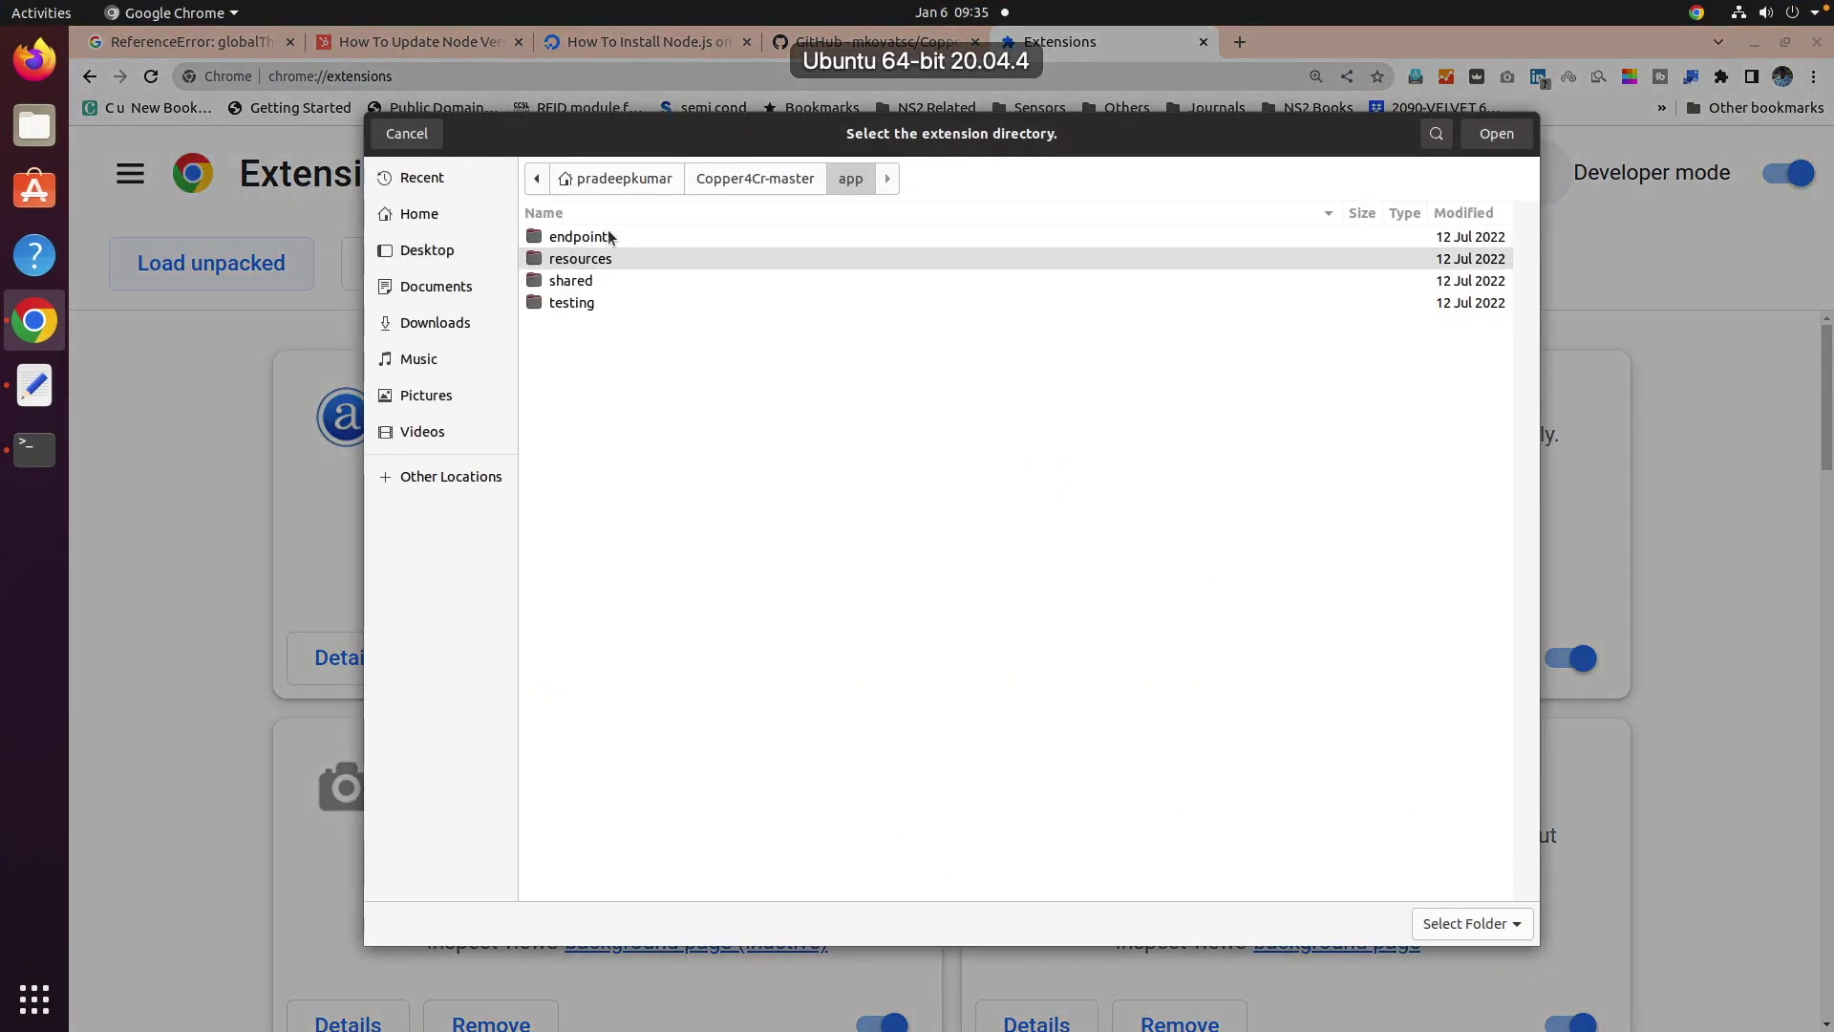
left_click(781, 187)
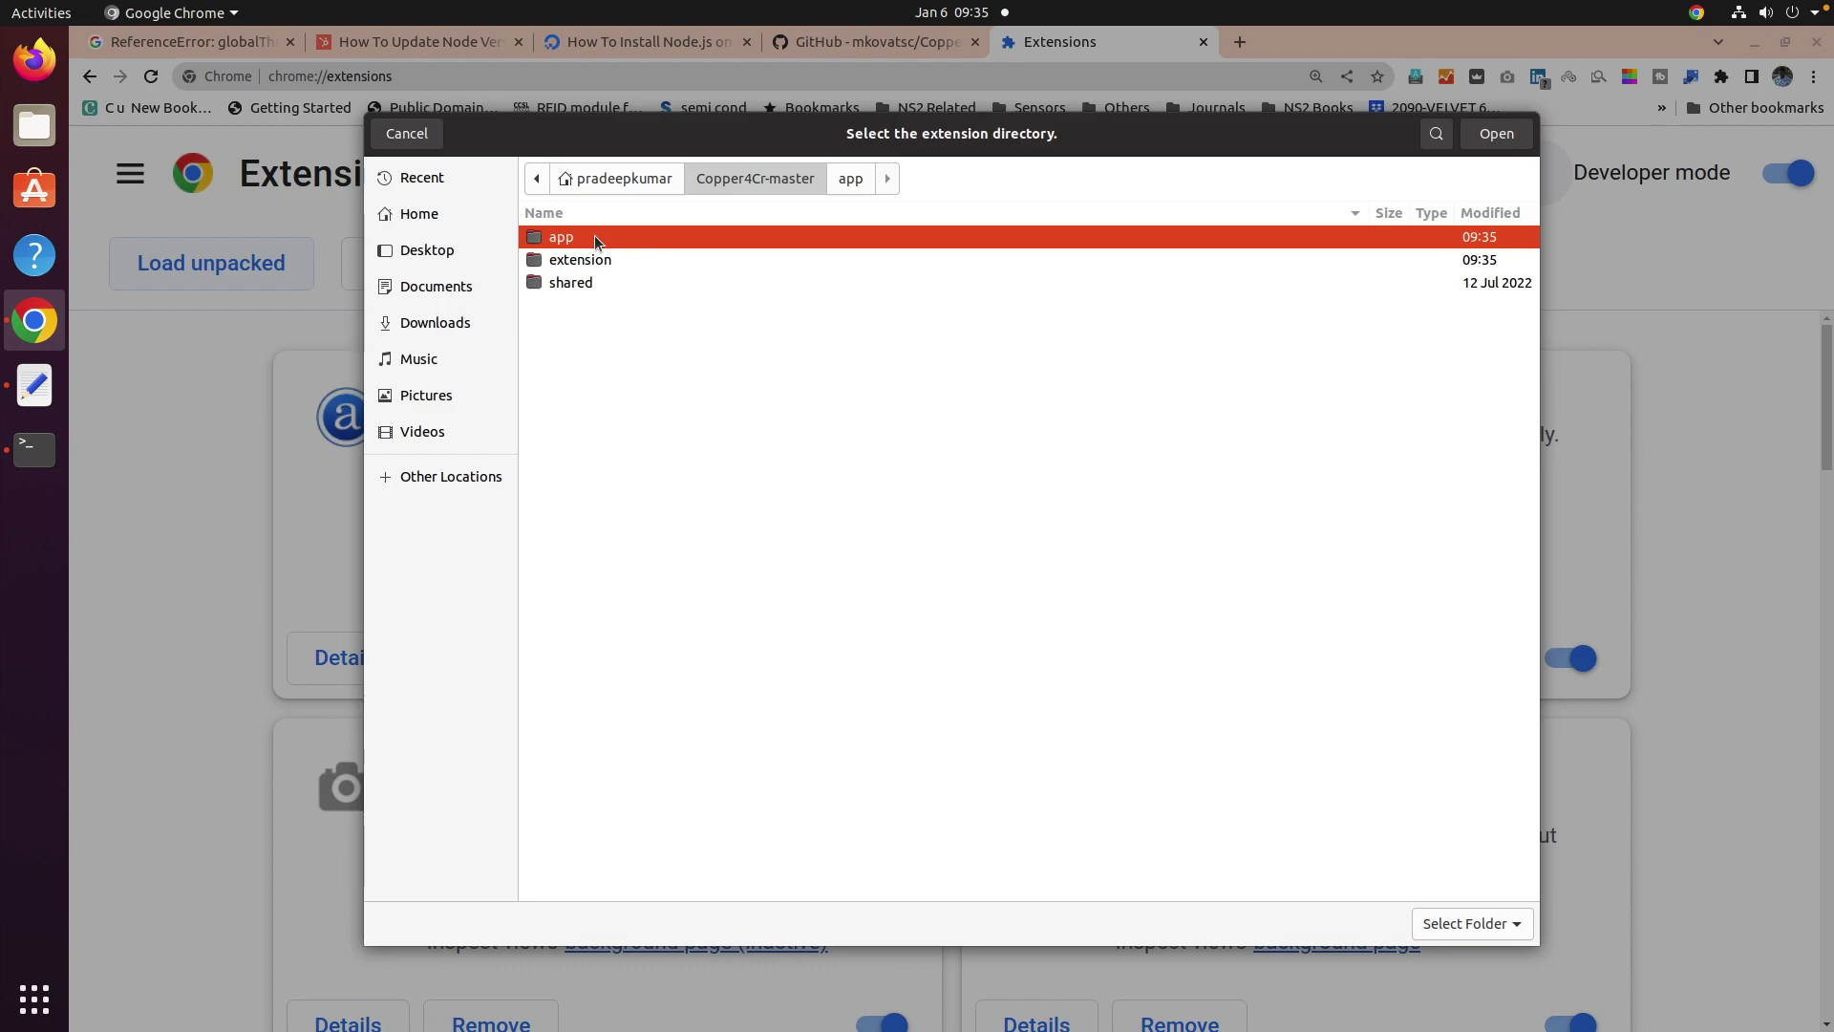
double_click(594, 235)
left_click(1512, 139)
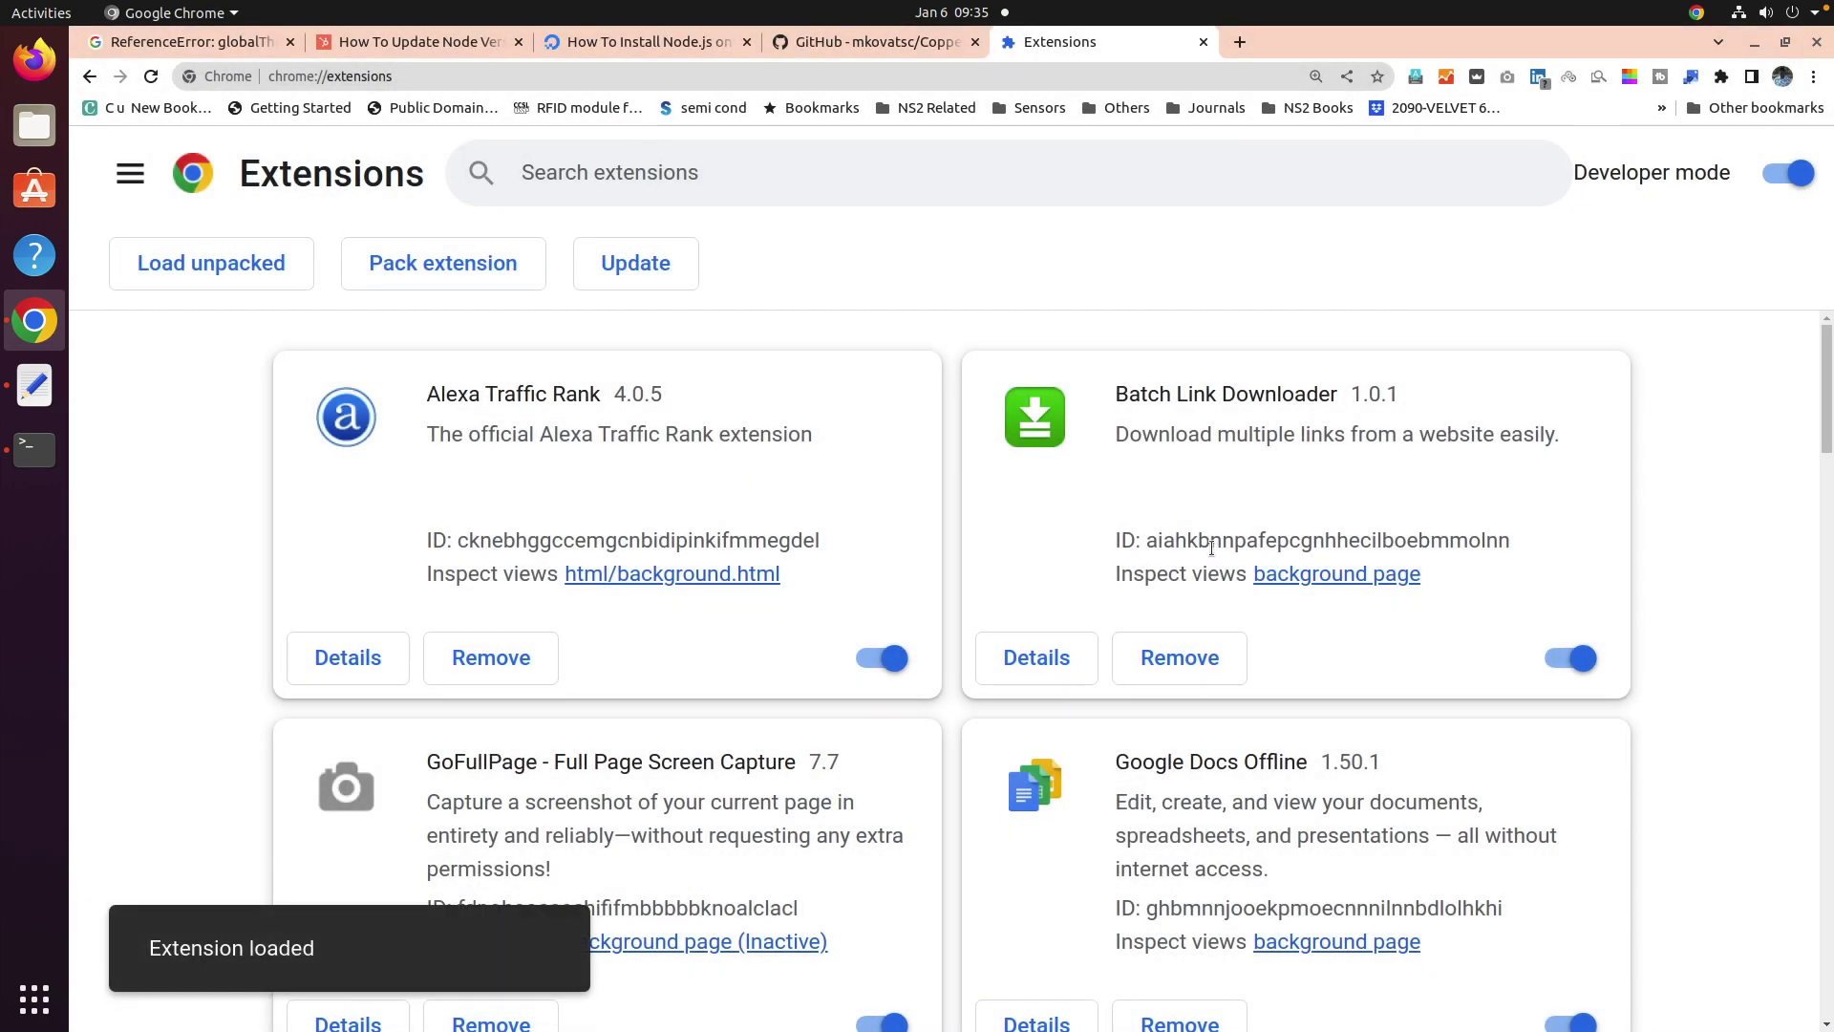
Load the extension folder inside Copper4Cr-master as a second unpacked extension.
scroll(806, 575, "down", 15)
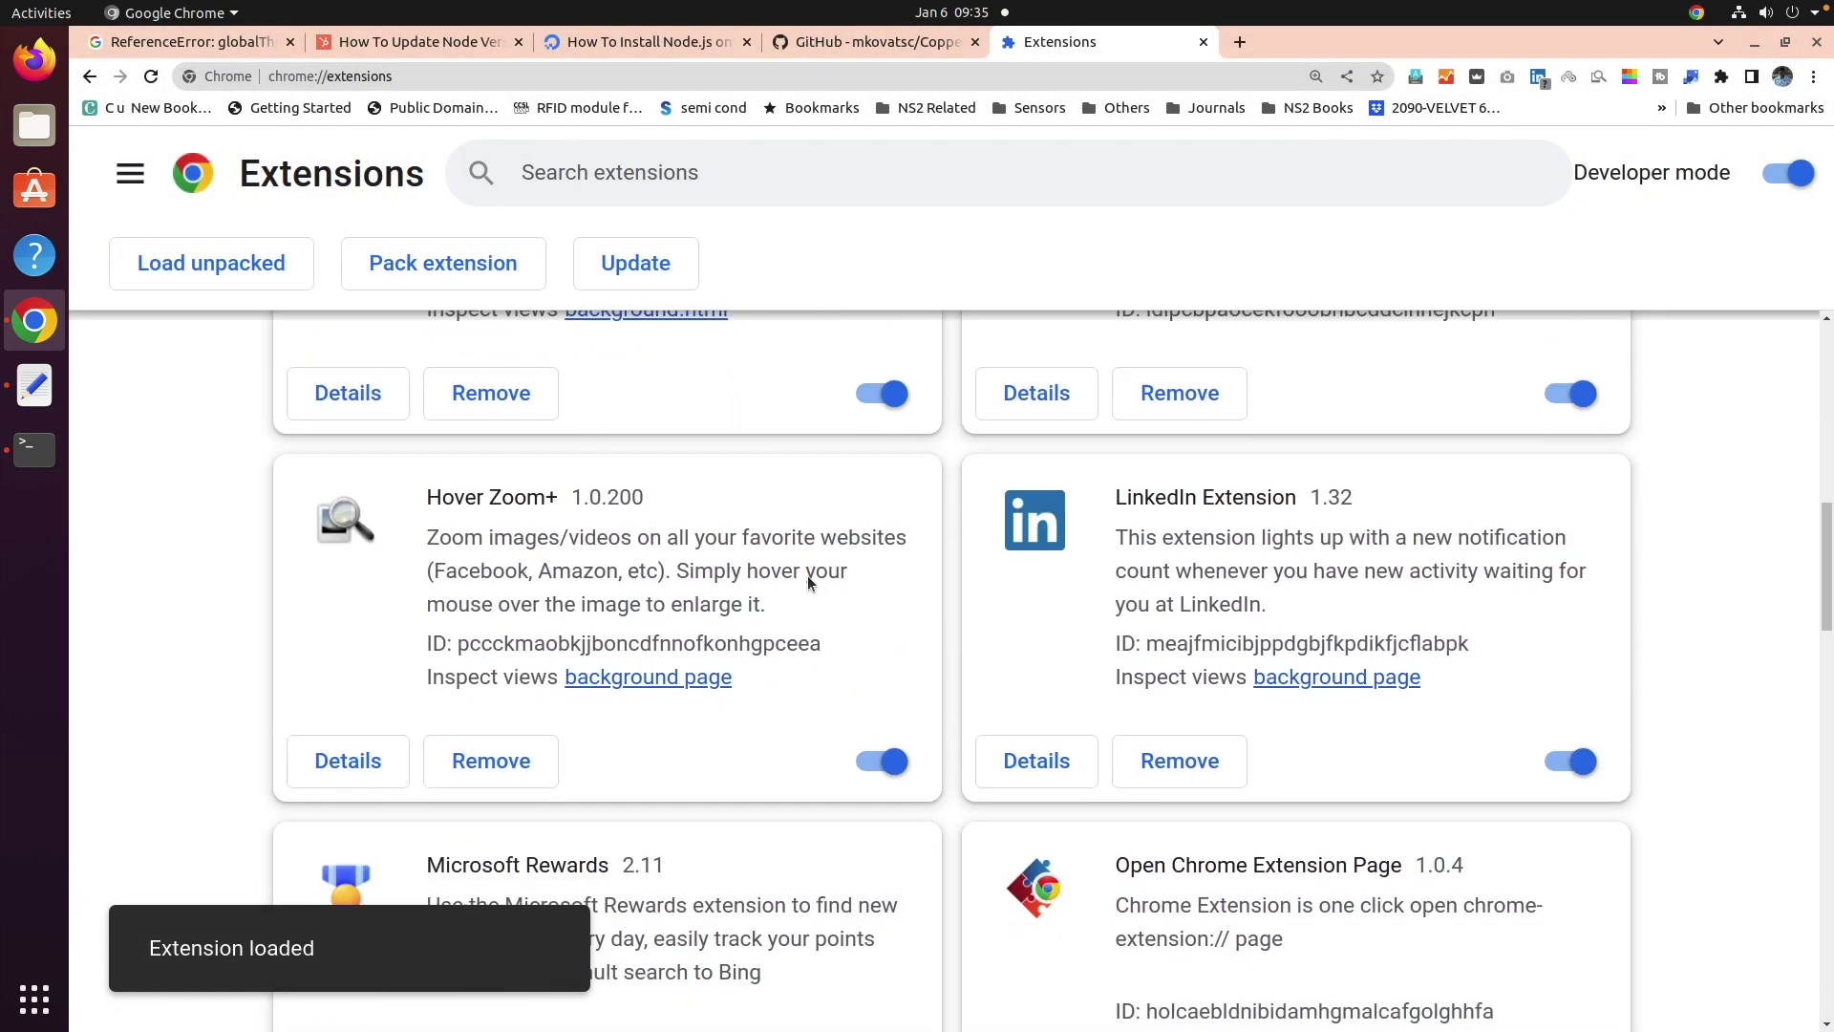
left_click(258, 292)
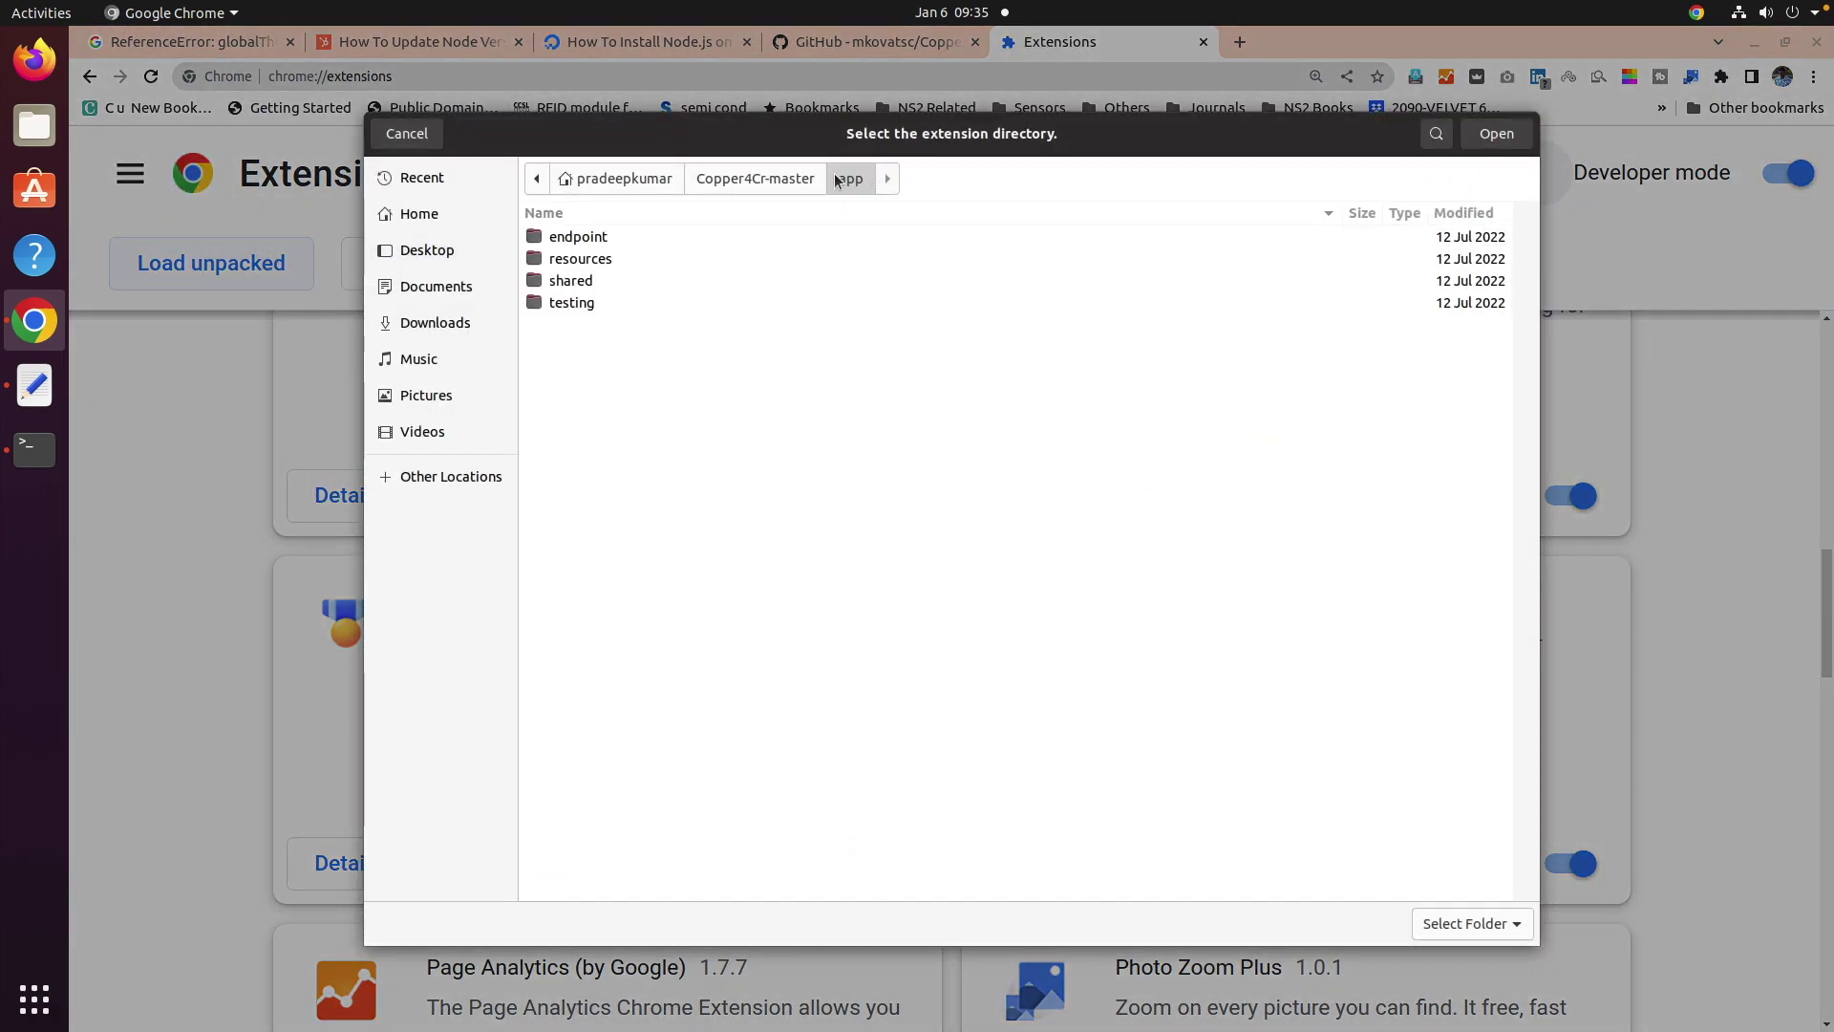
left_click(764, 179)
double_click(628, 259)
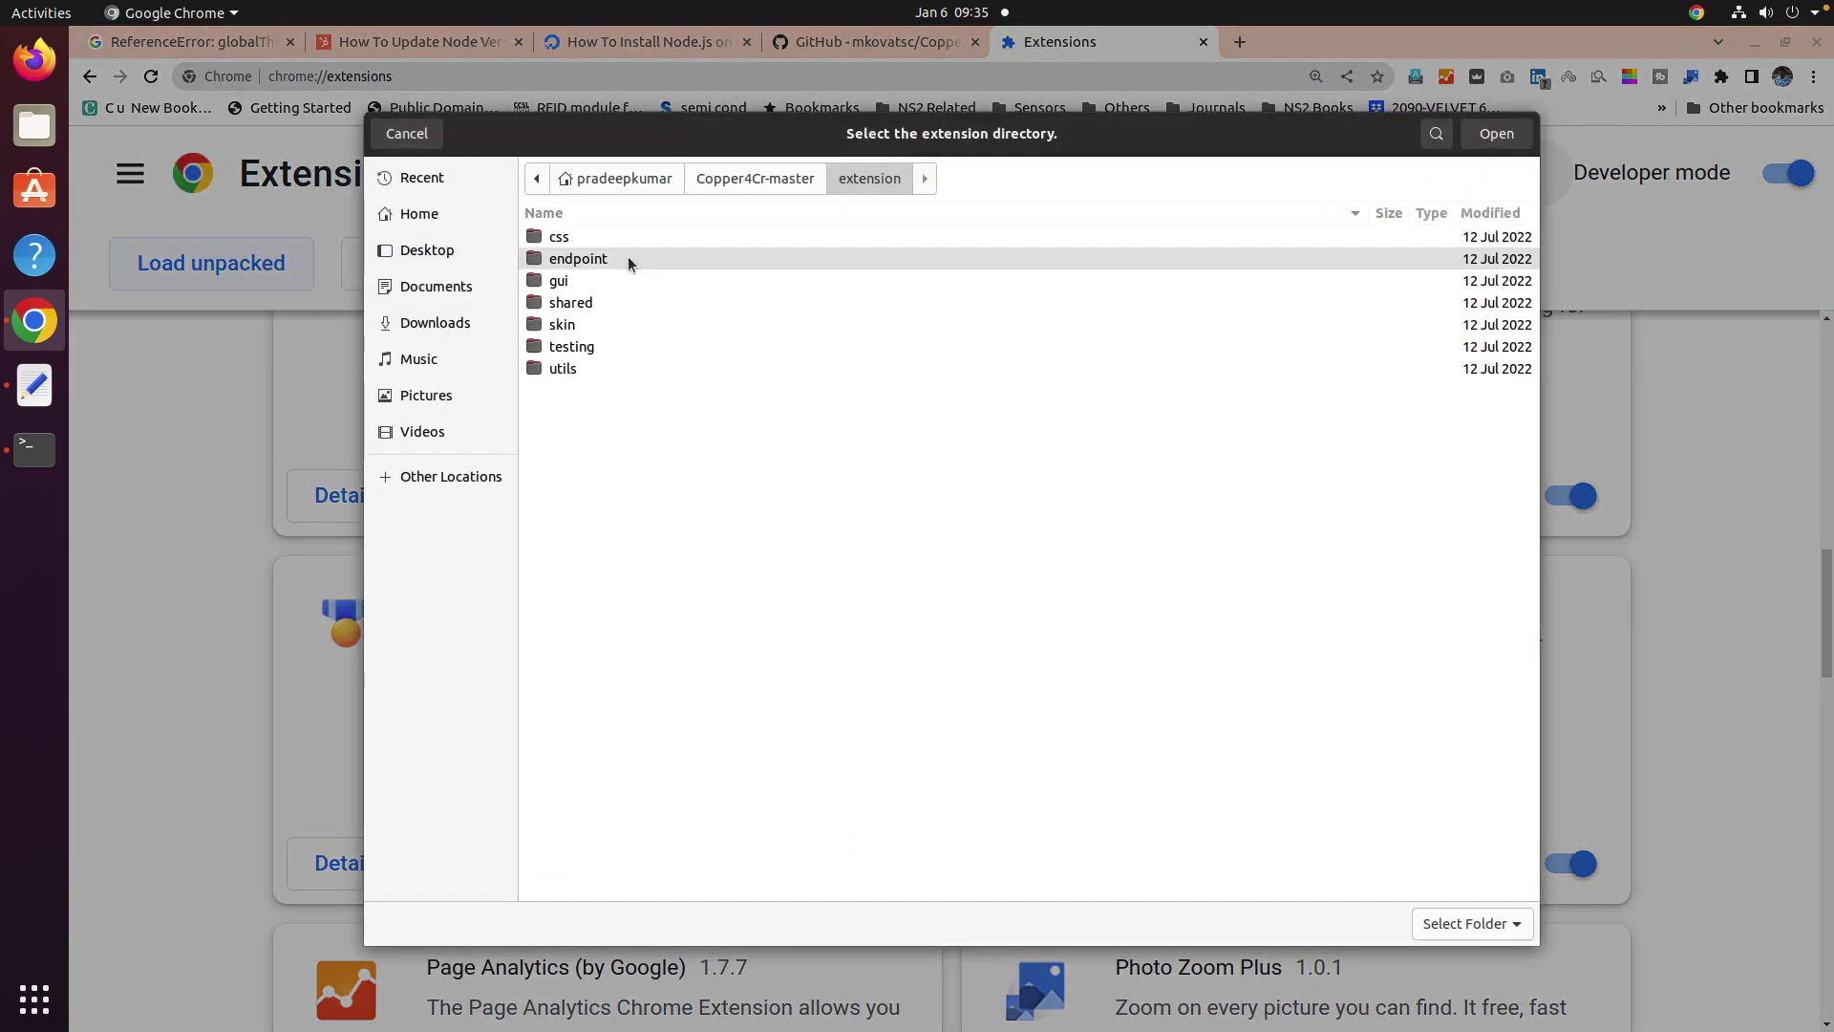
left_click(1497, 138)
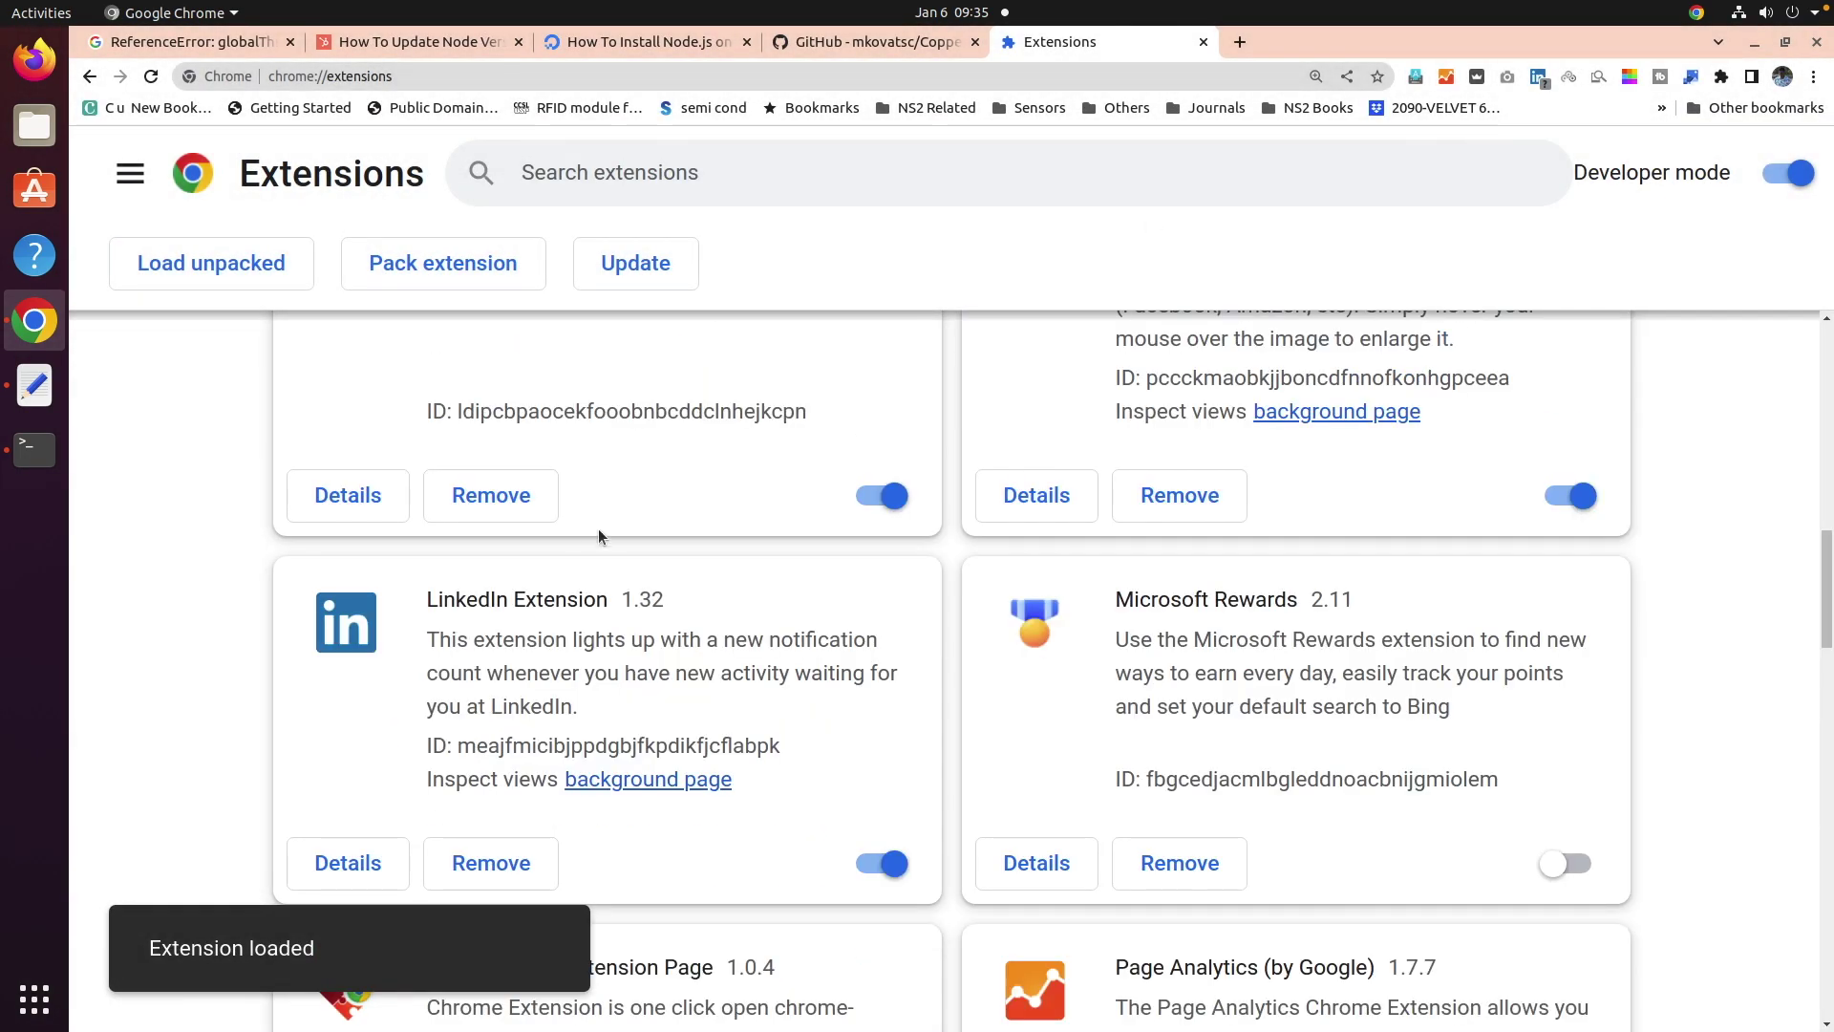
Copy the ID of the Copper (Cu4Cr) Application listed under Chrome Apps.
scroll(604, 531, "down", 7)
scroll(604, 535, "down", 14)
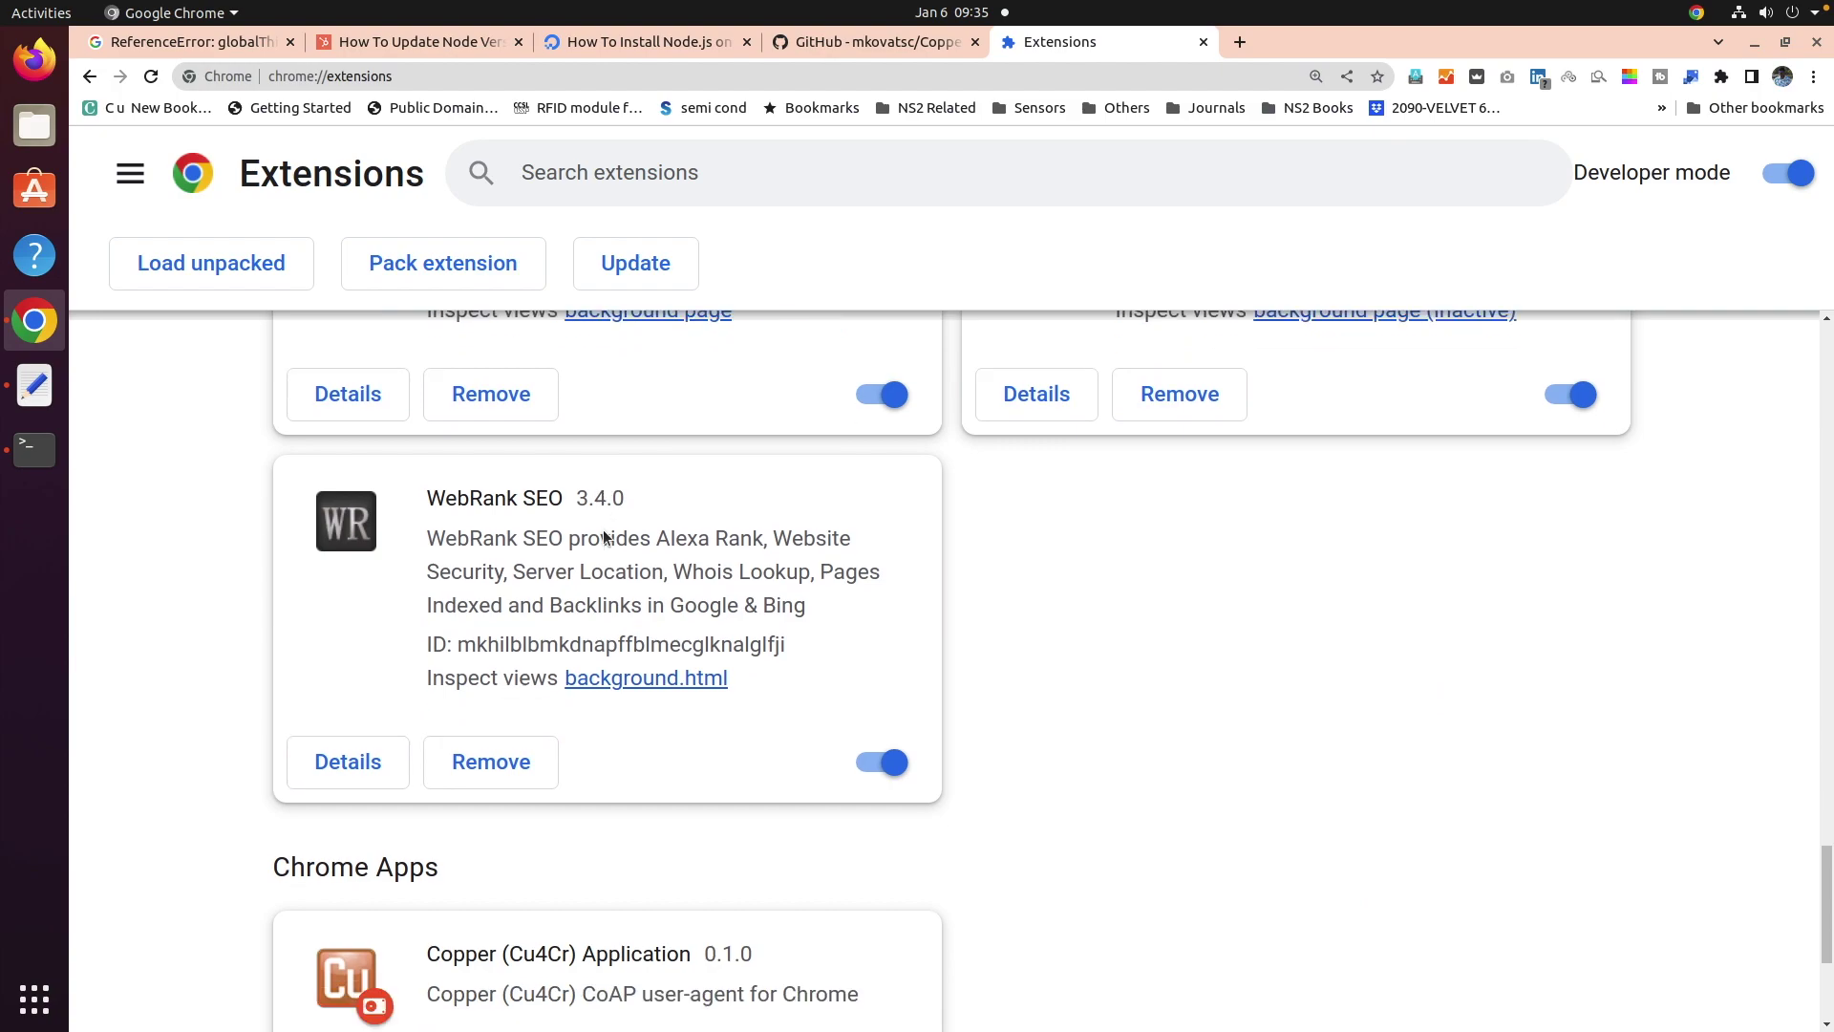
double_click(582, 769)
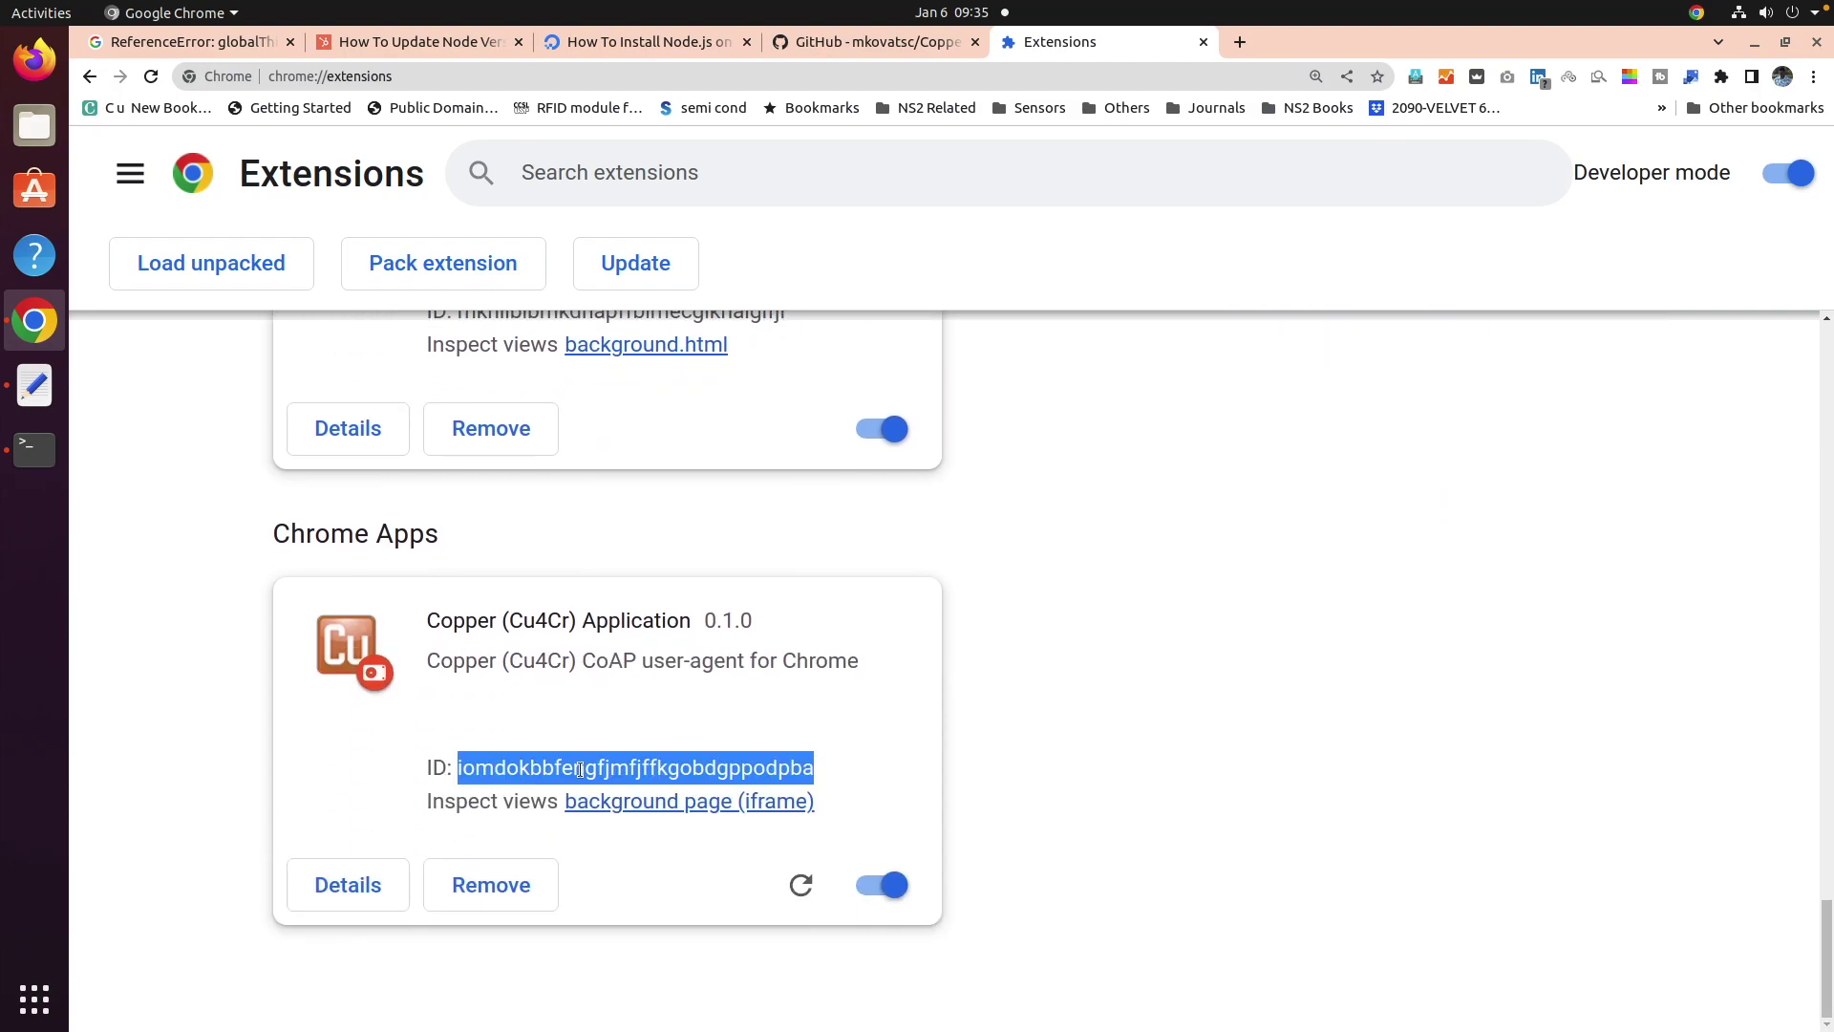
right_click(636, 770)
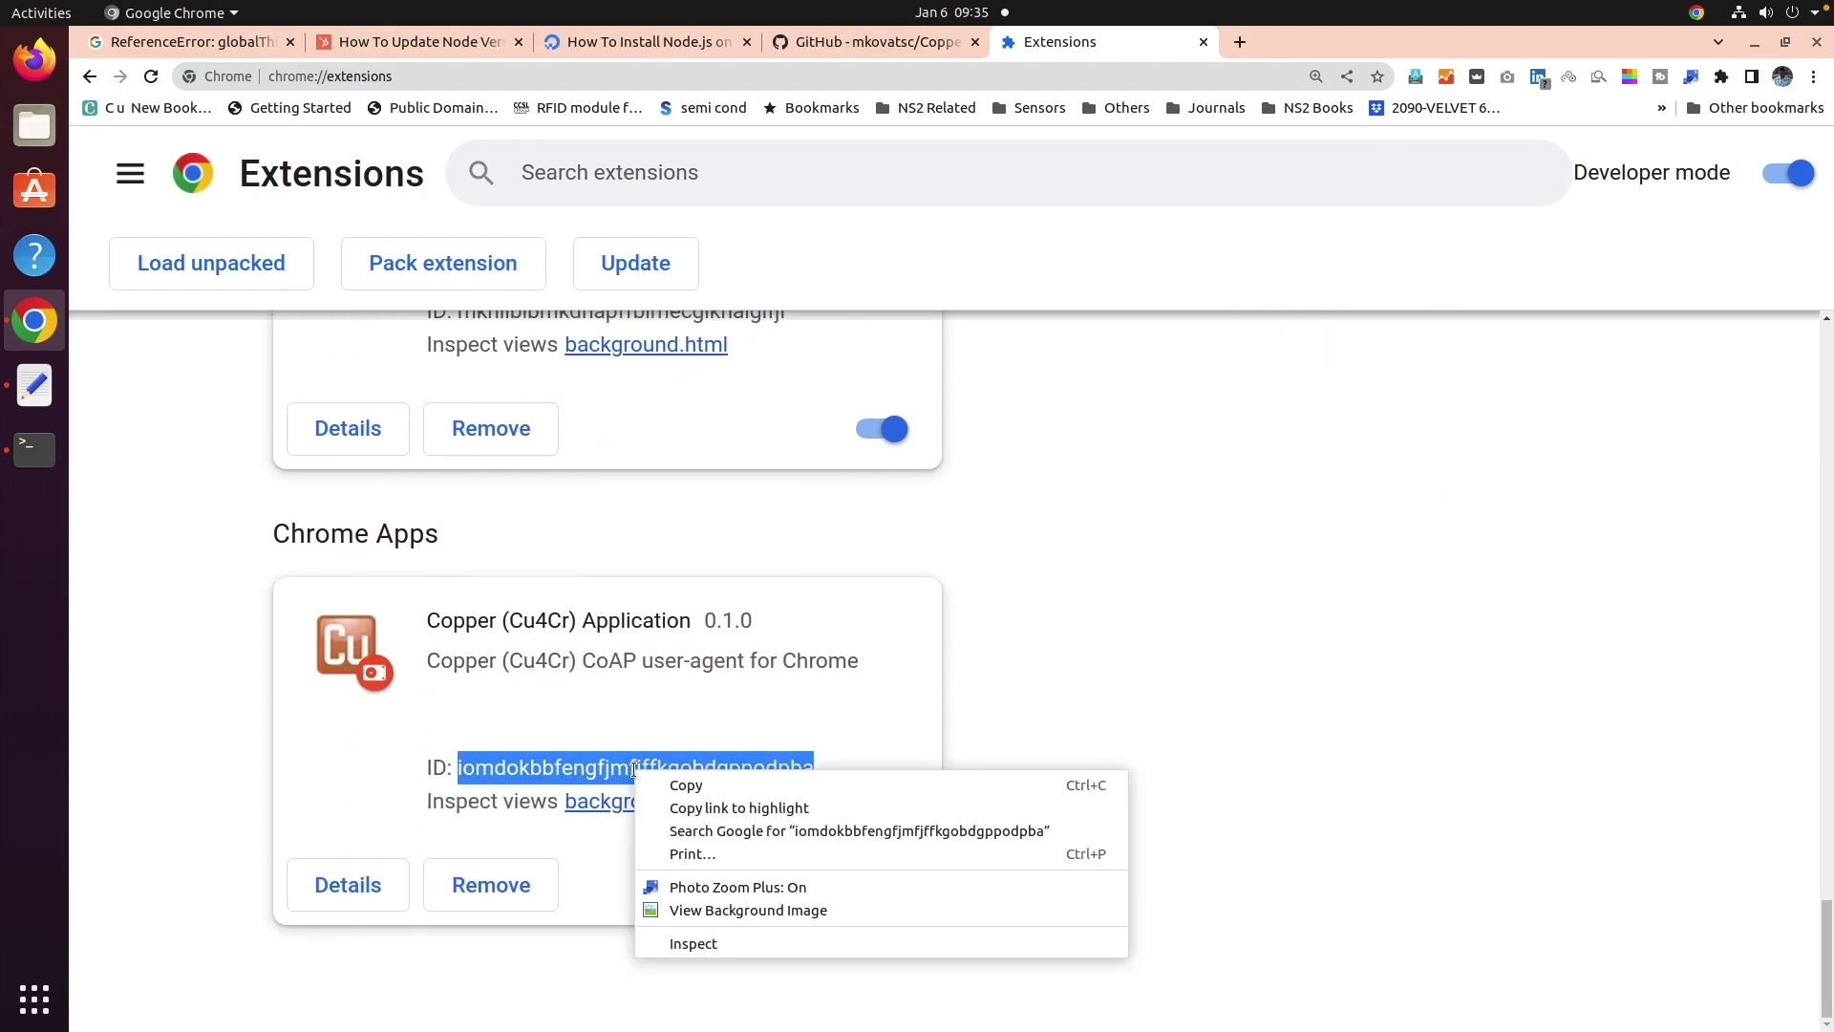
left_click(662, 787)
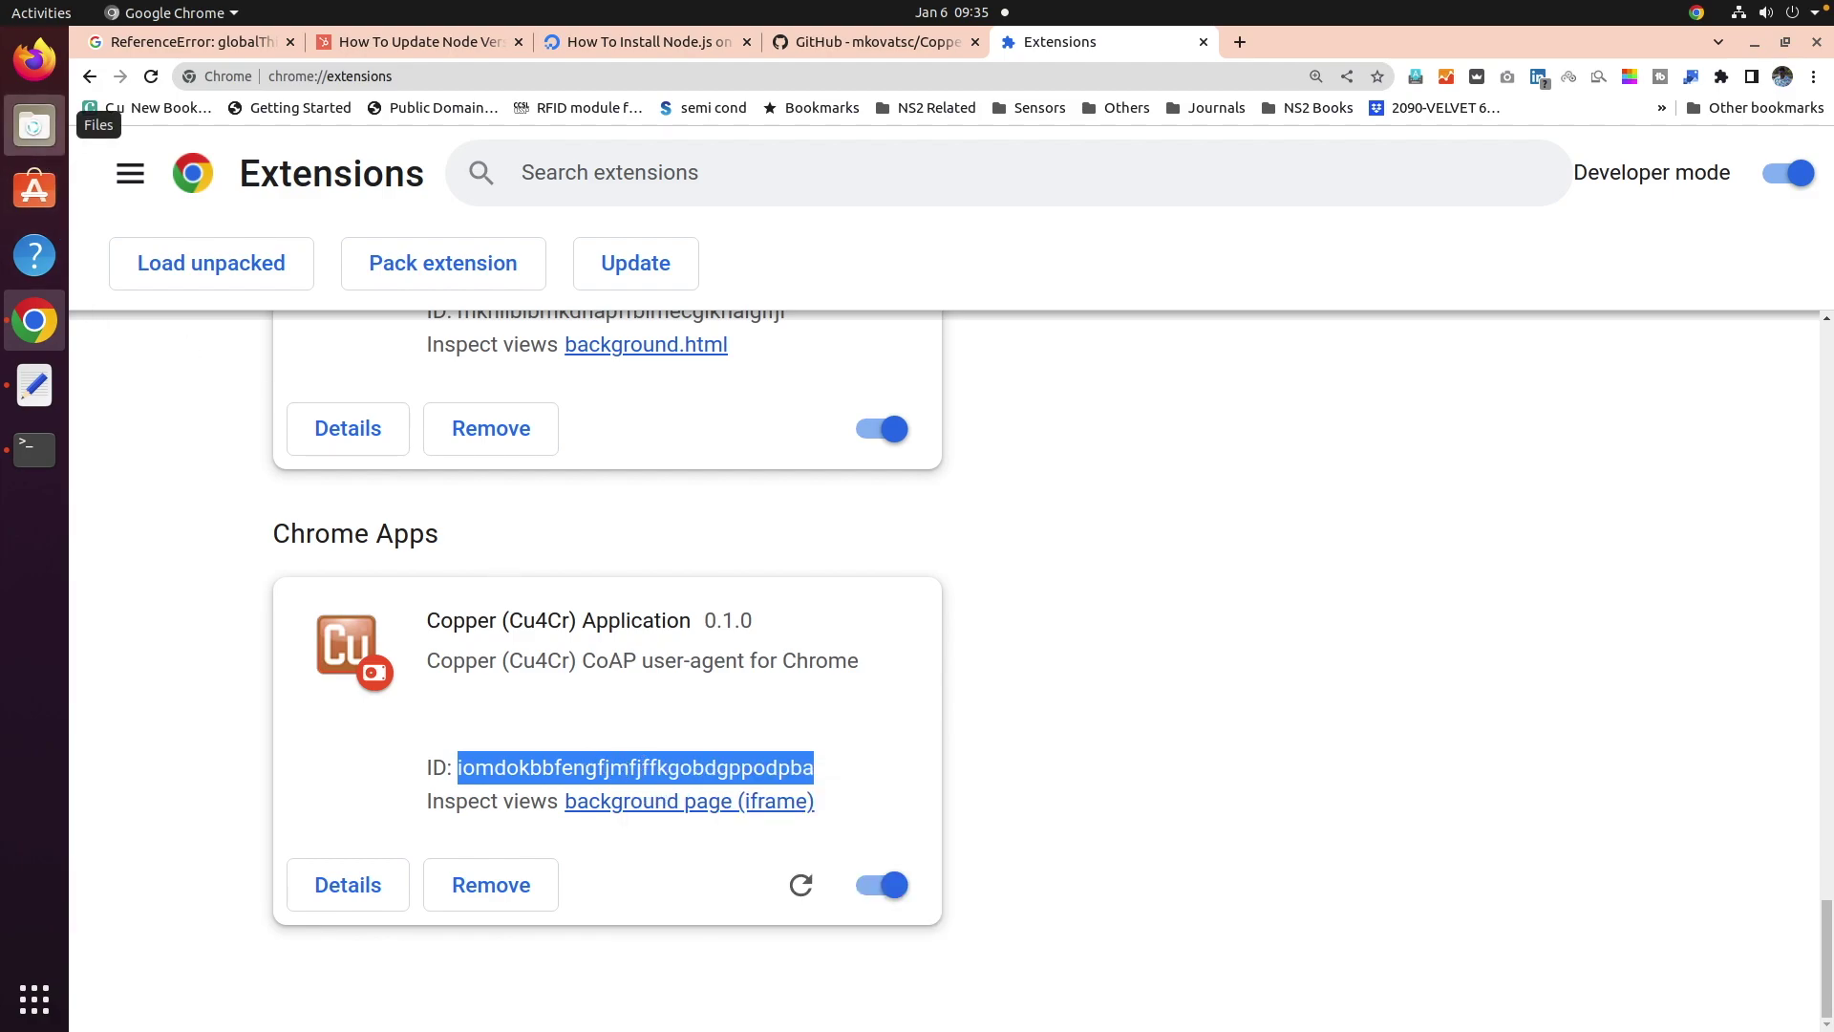
Open ClientPortChrome.js from the extension/endpoint folder of Copper4Cr-master in the text editor.
left_click(35, 125)
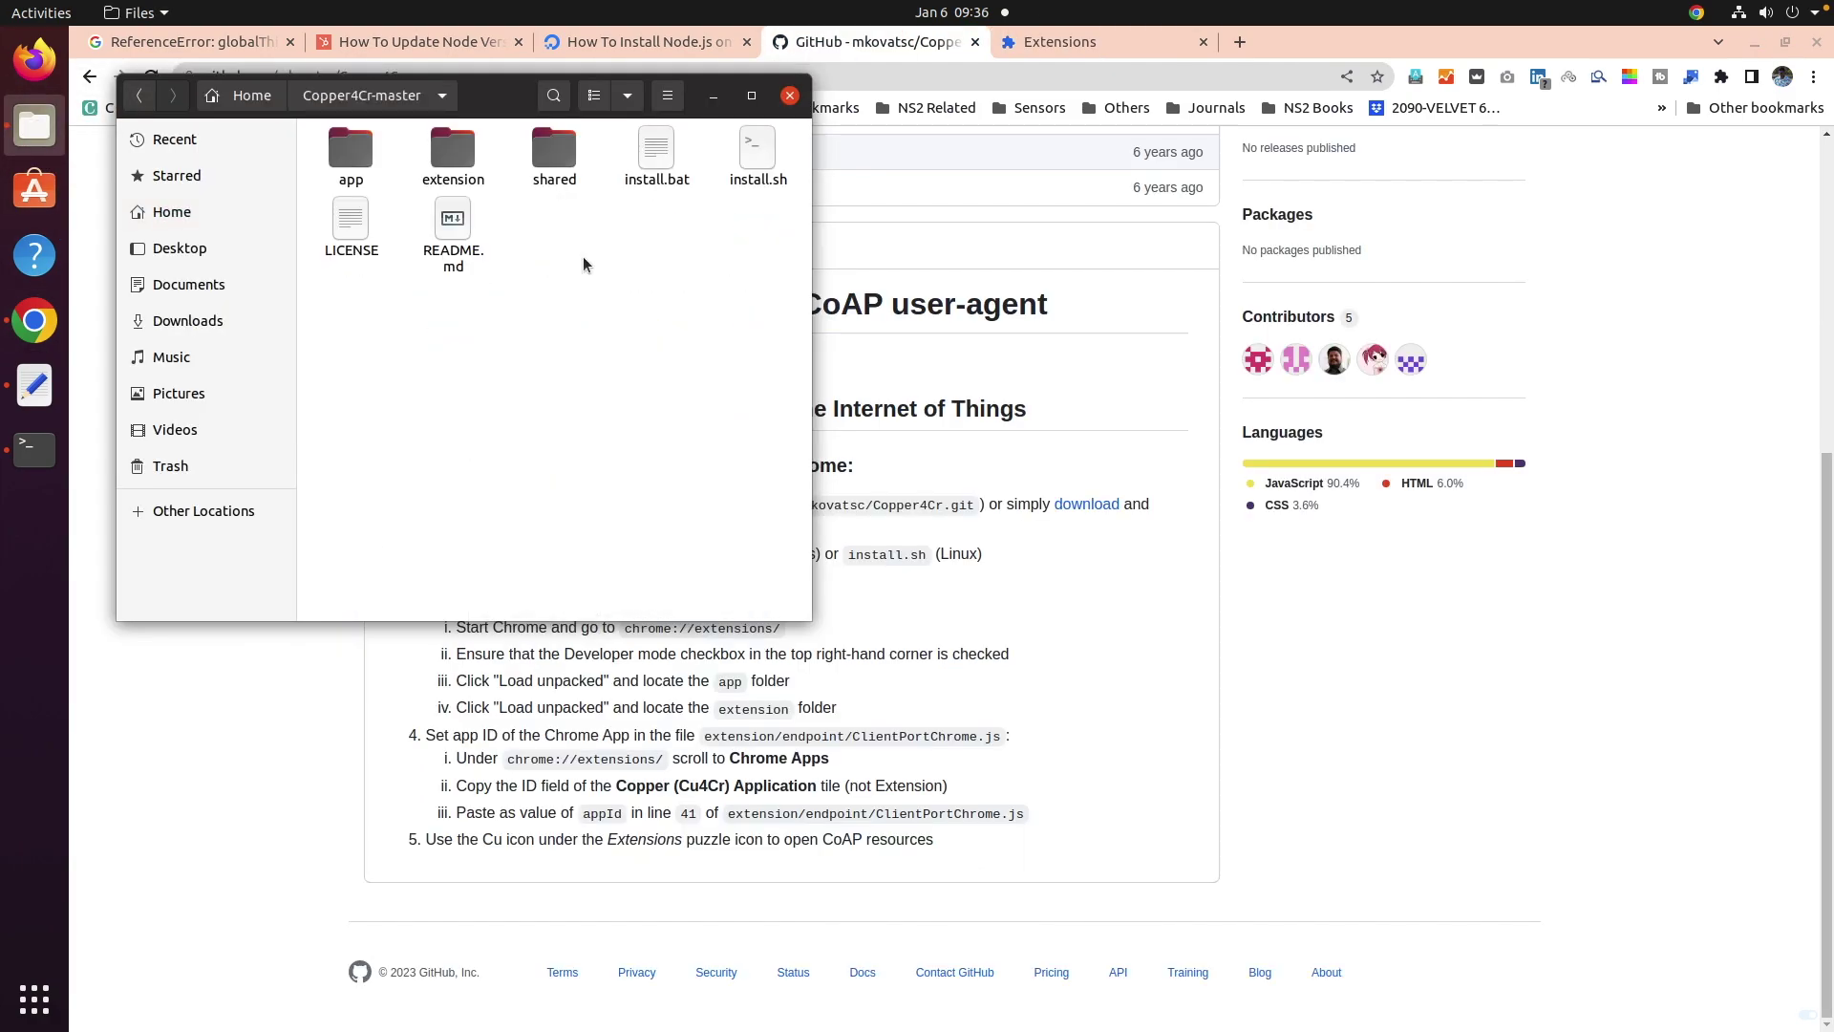
double_click(447, 151)
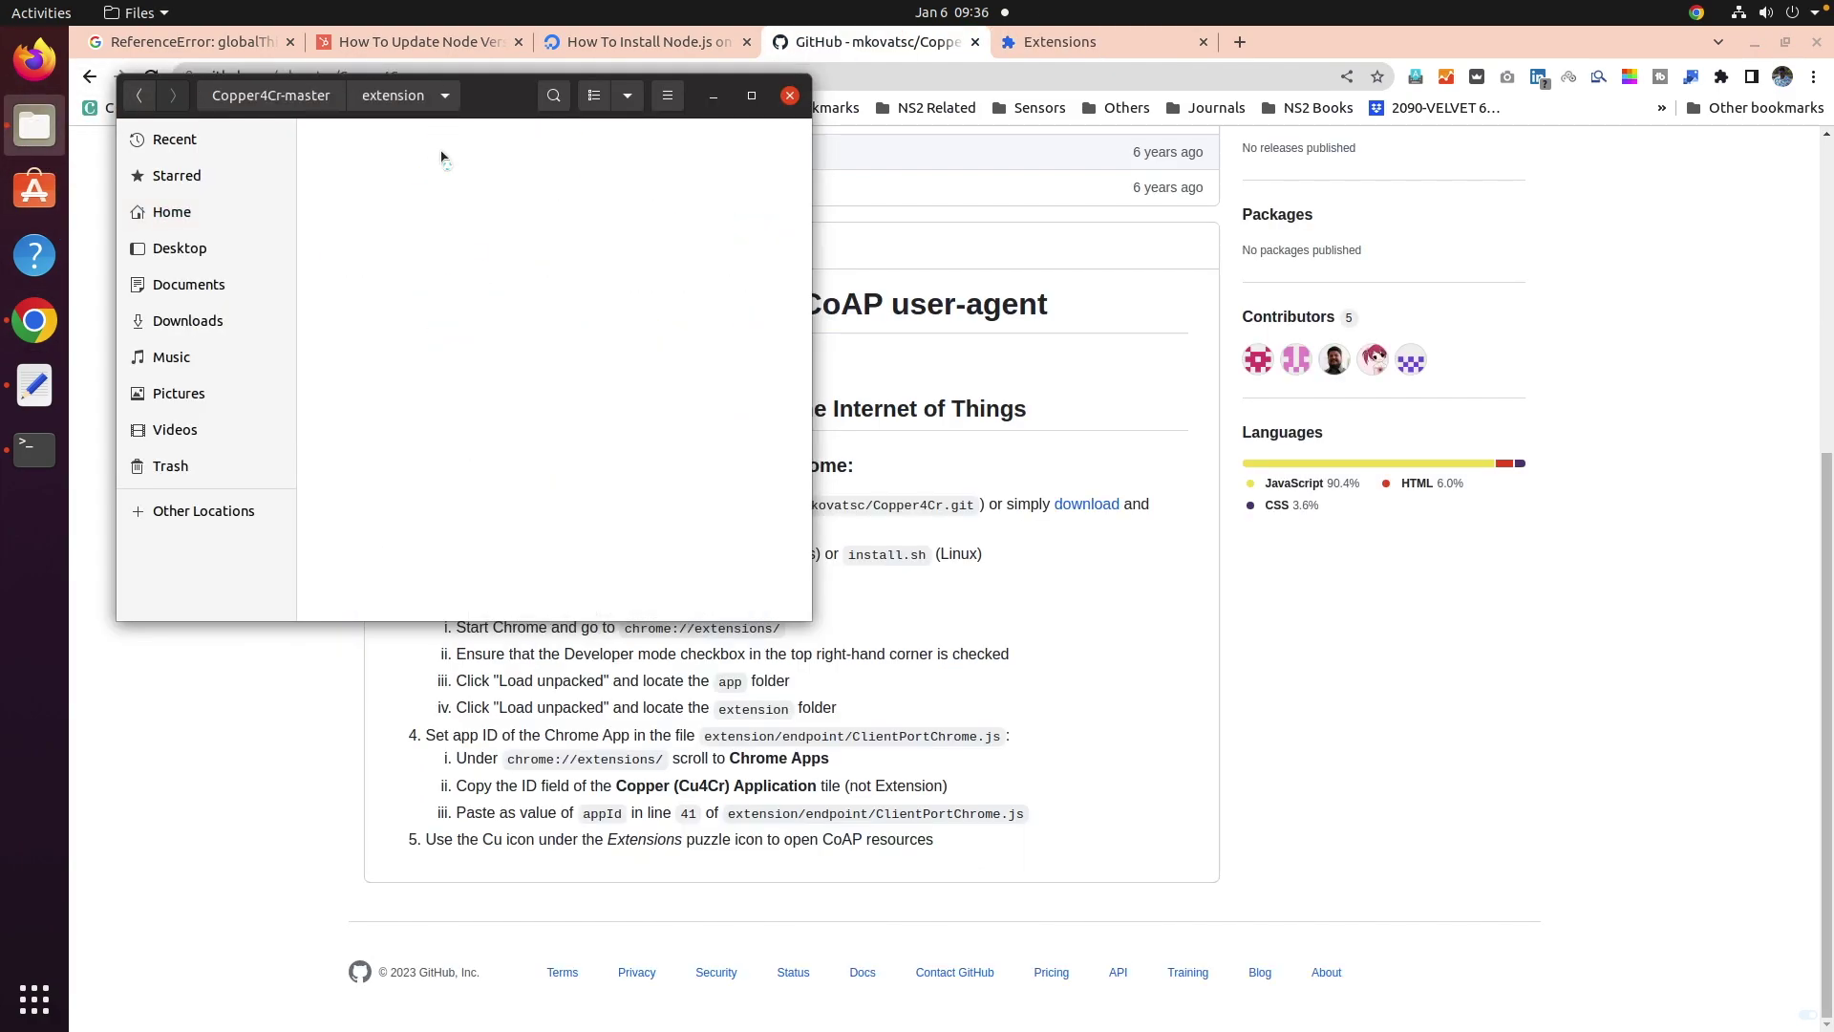
left_click(445, 149)
double_click(445, 149)
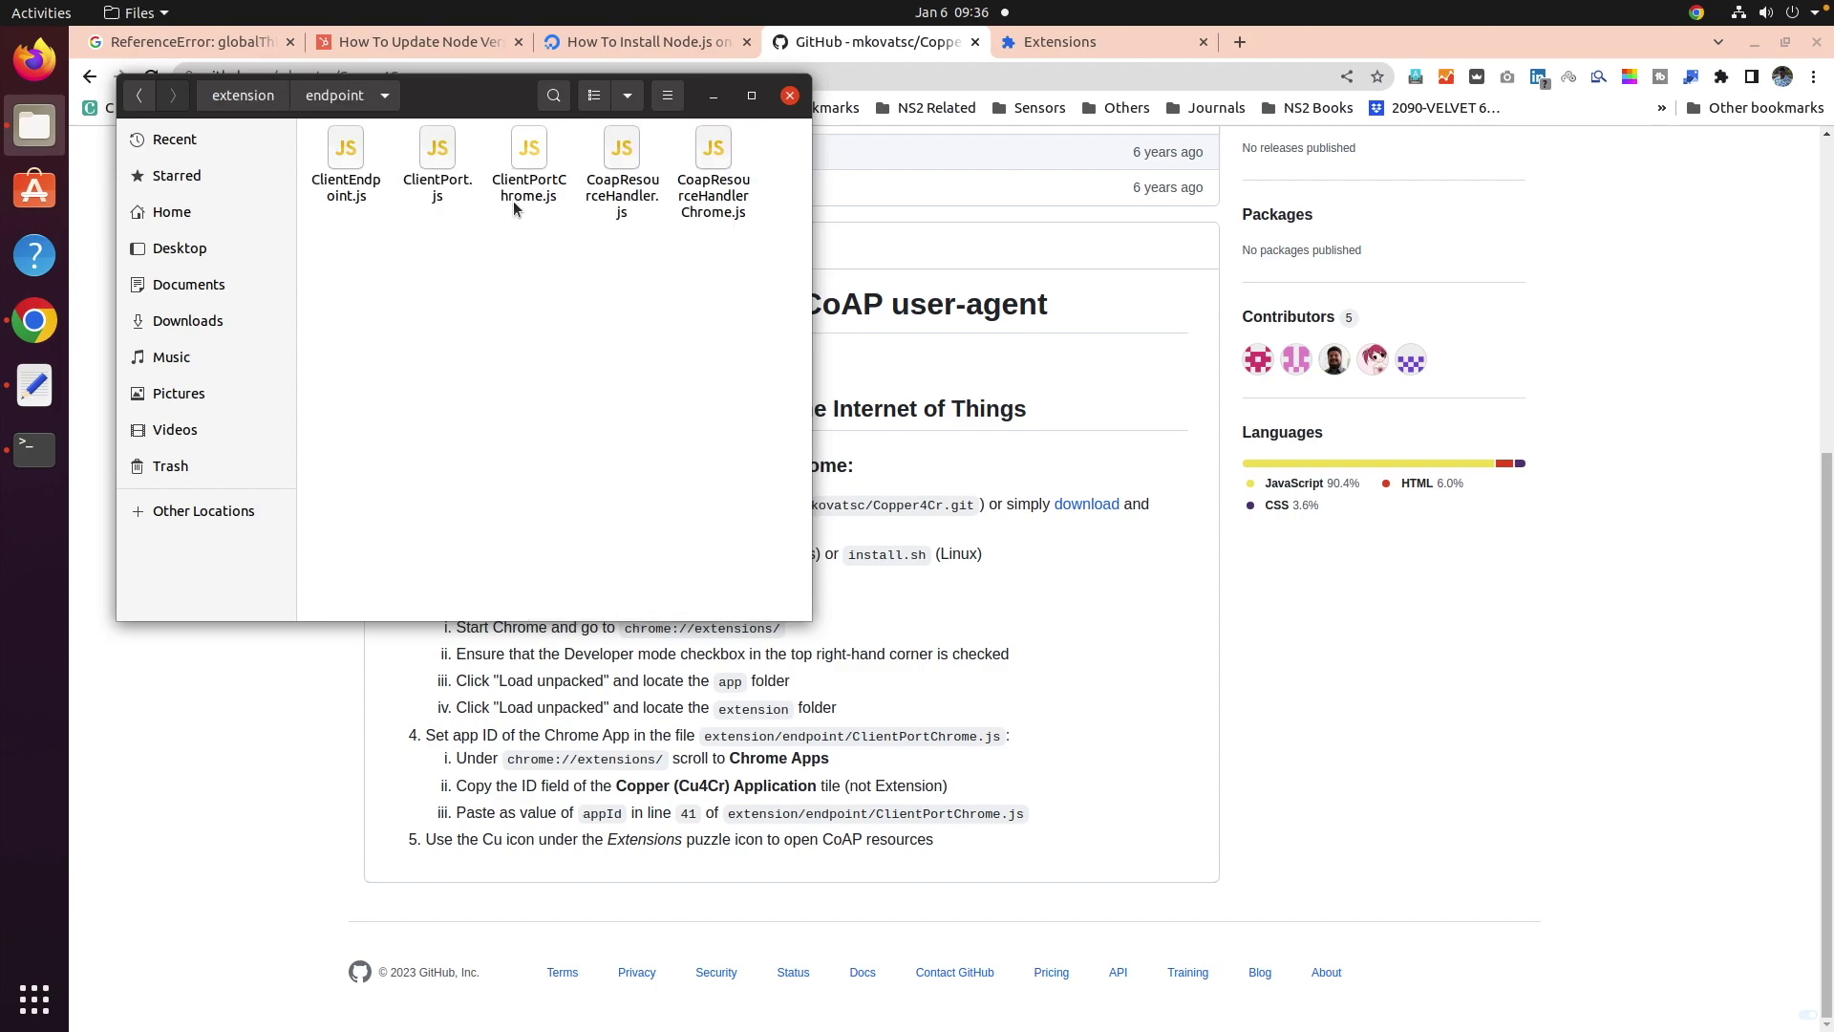
left_click(523, 206)
double_click(530, 189)
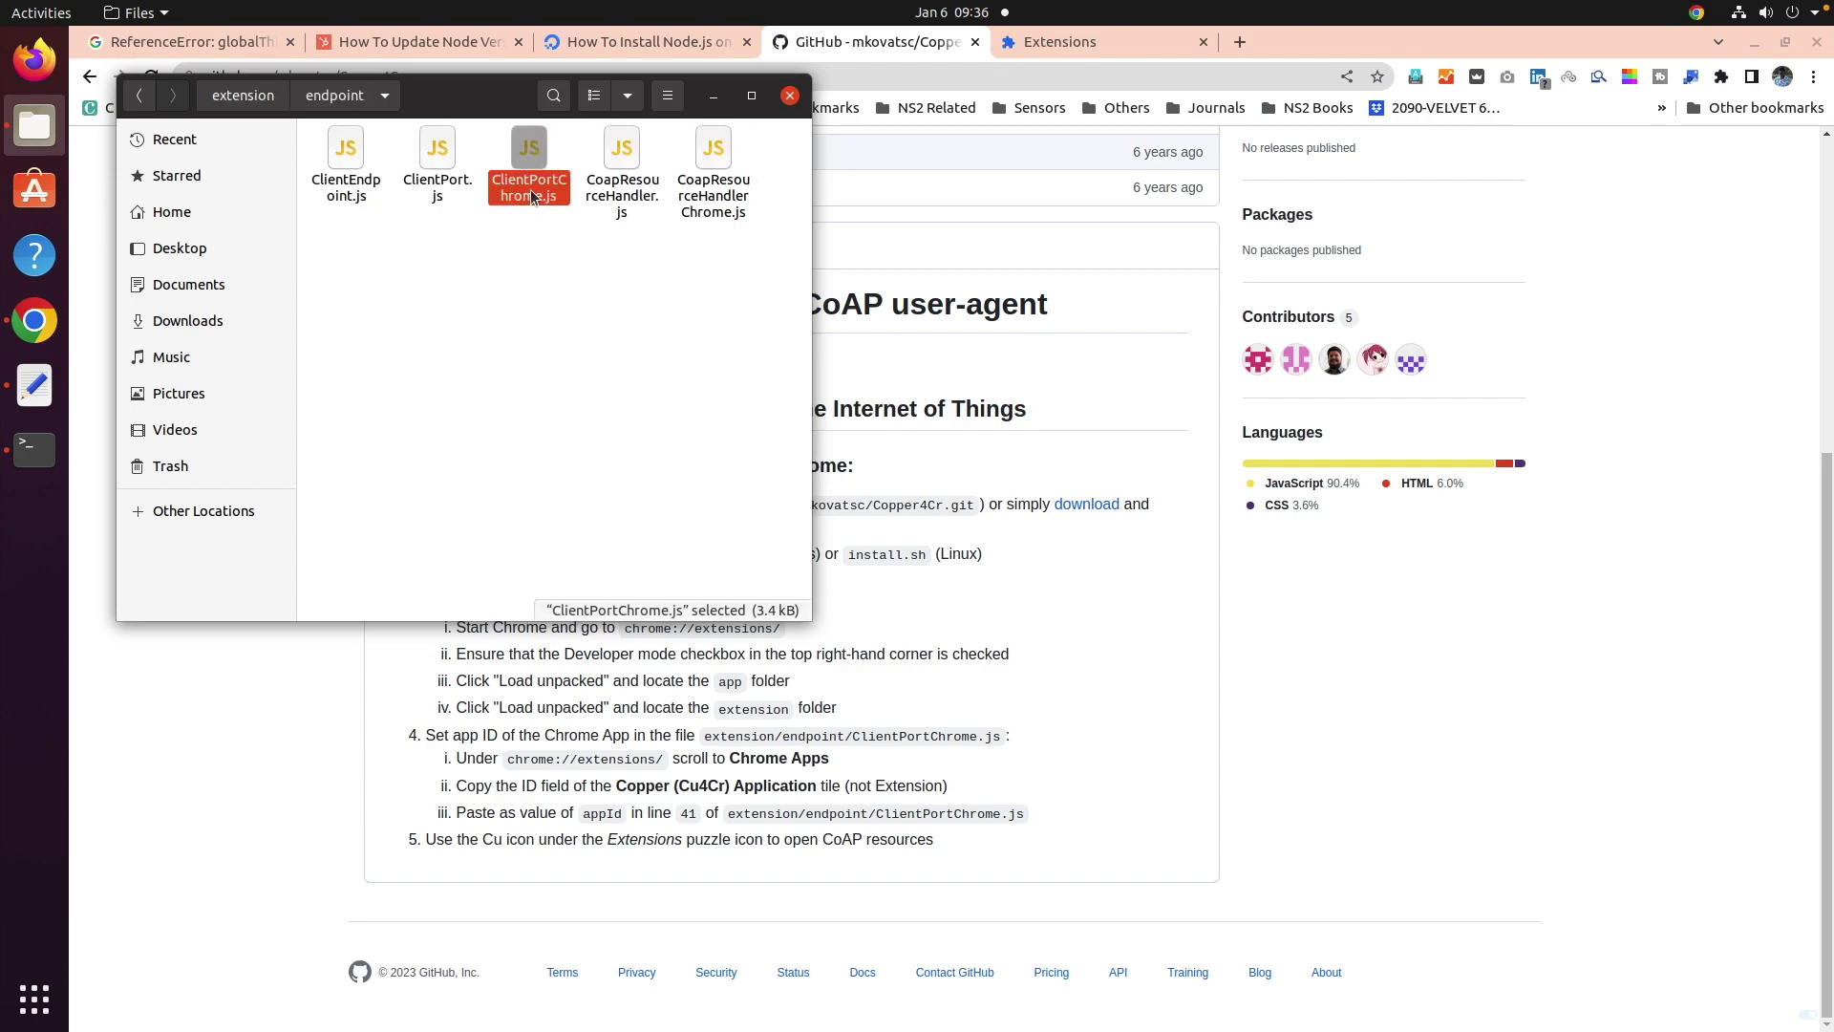
Replace the appId value on line 41 of ClientPortChrome.js with the copied Copper application ID and save the file.
scroll(537, 279, "down", 14)
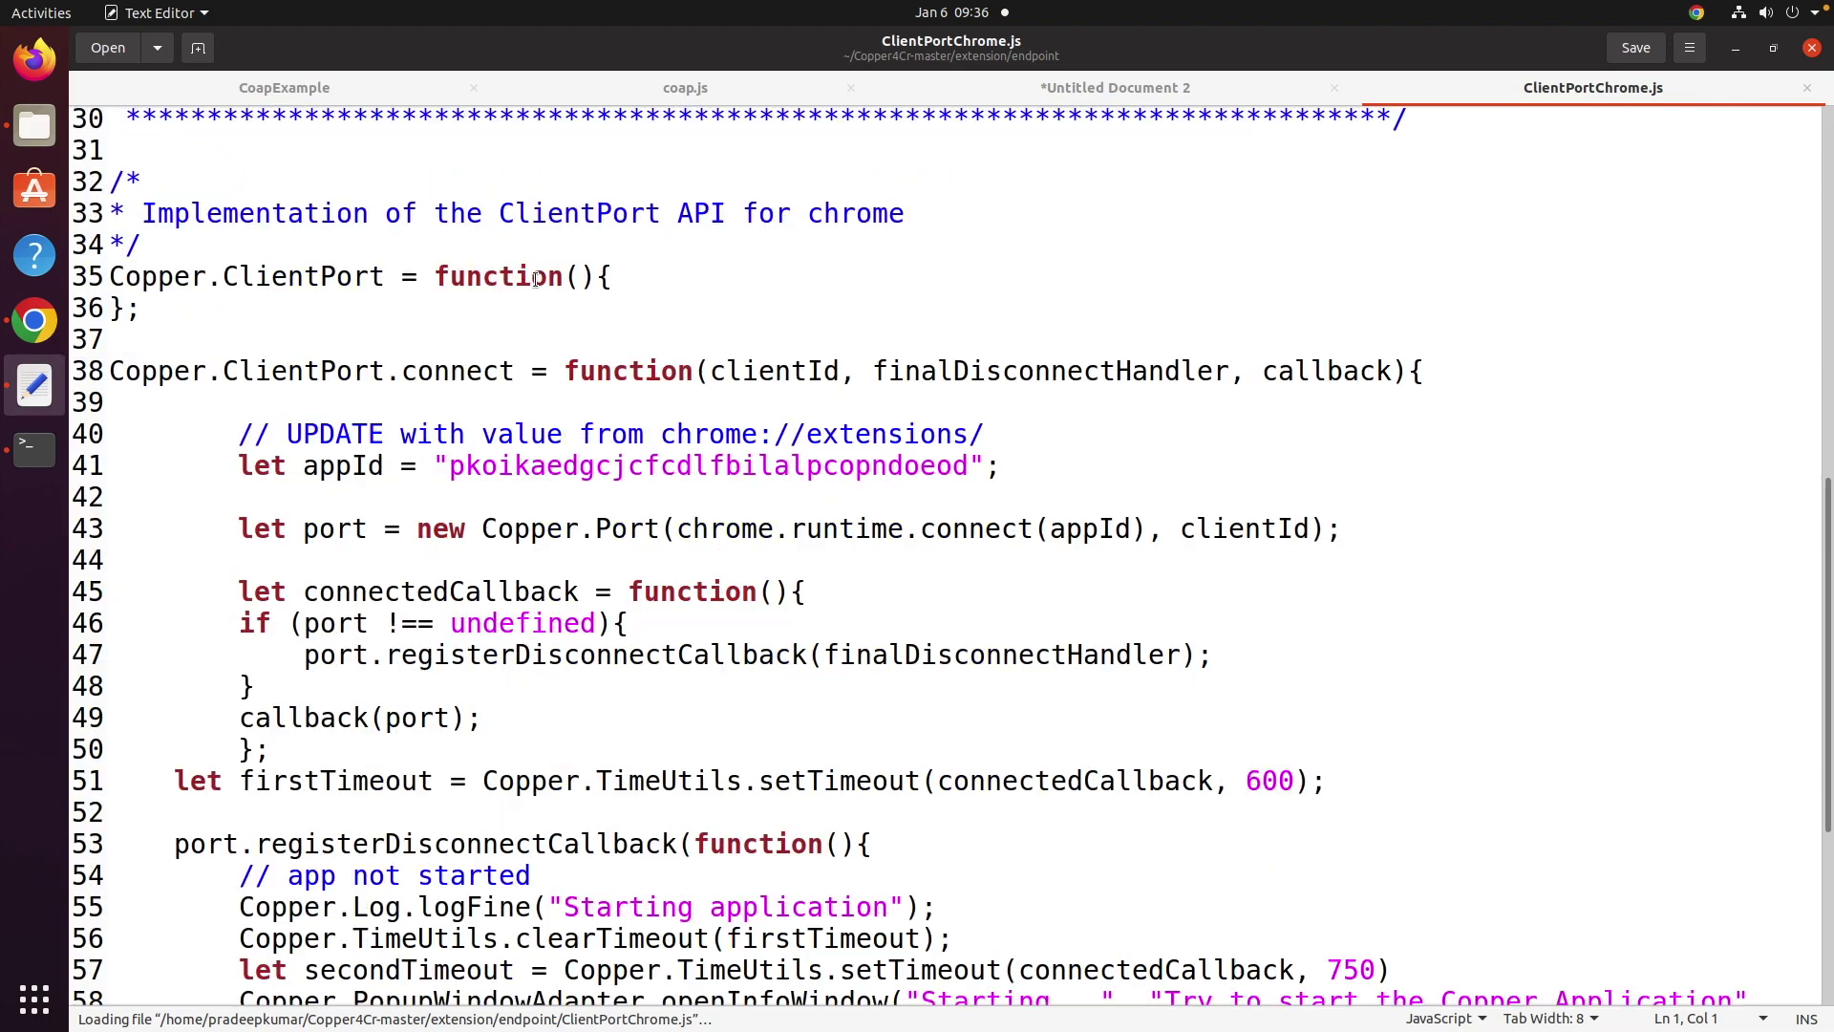
scroll(306, 291, "up", 1)
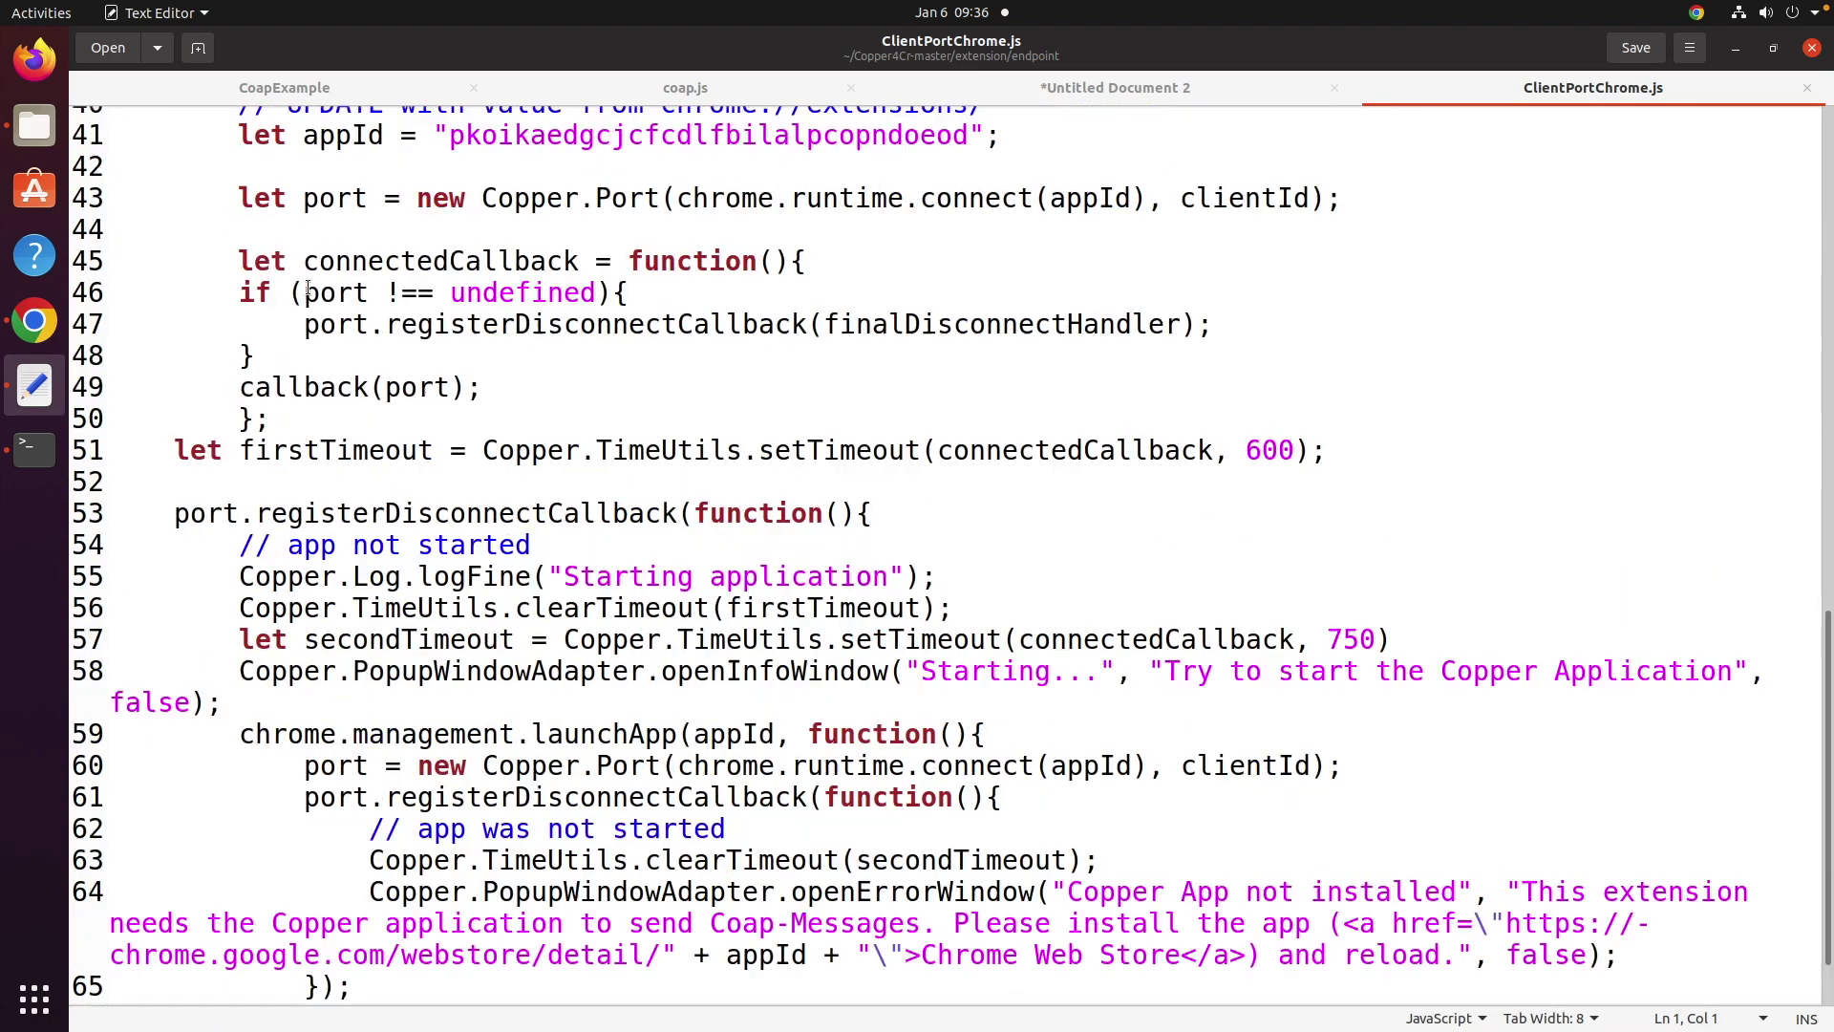
double_click(681, 134)
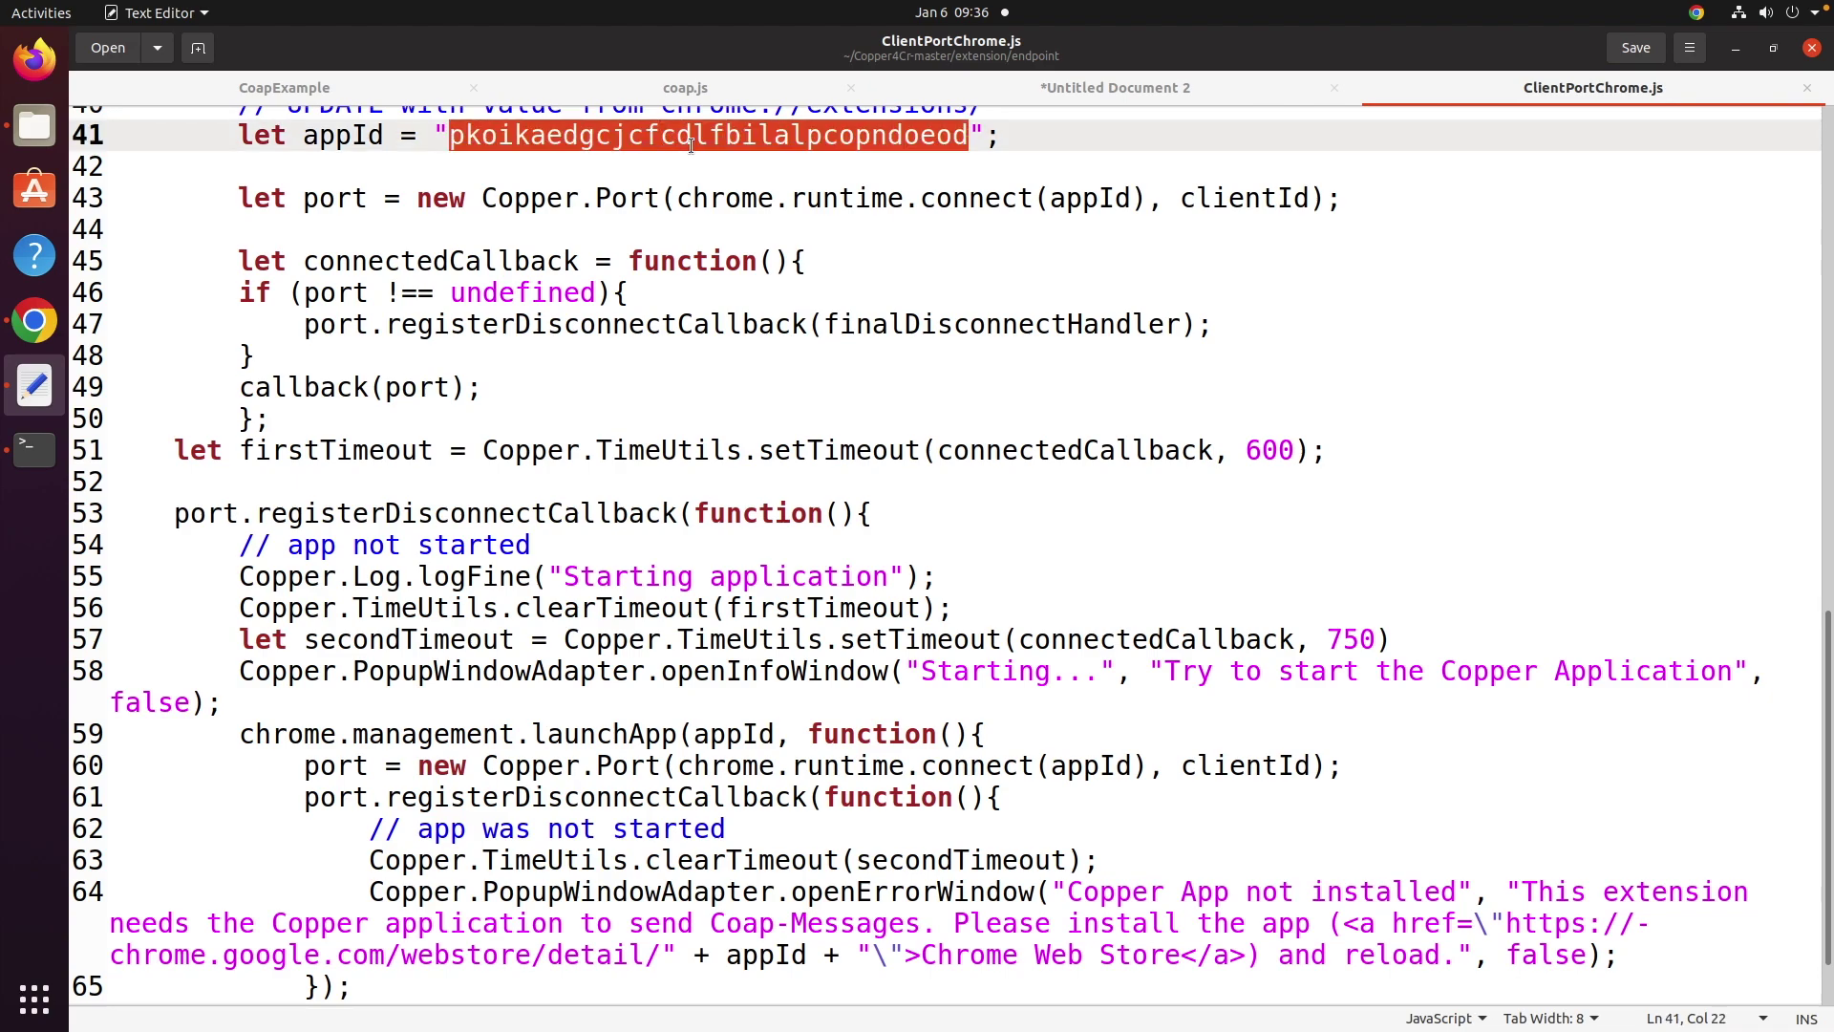
key("BackSpace")
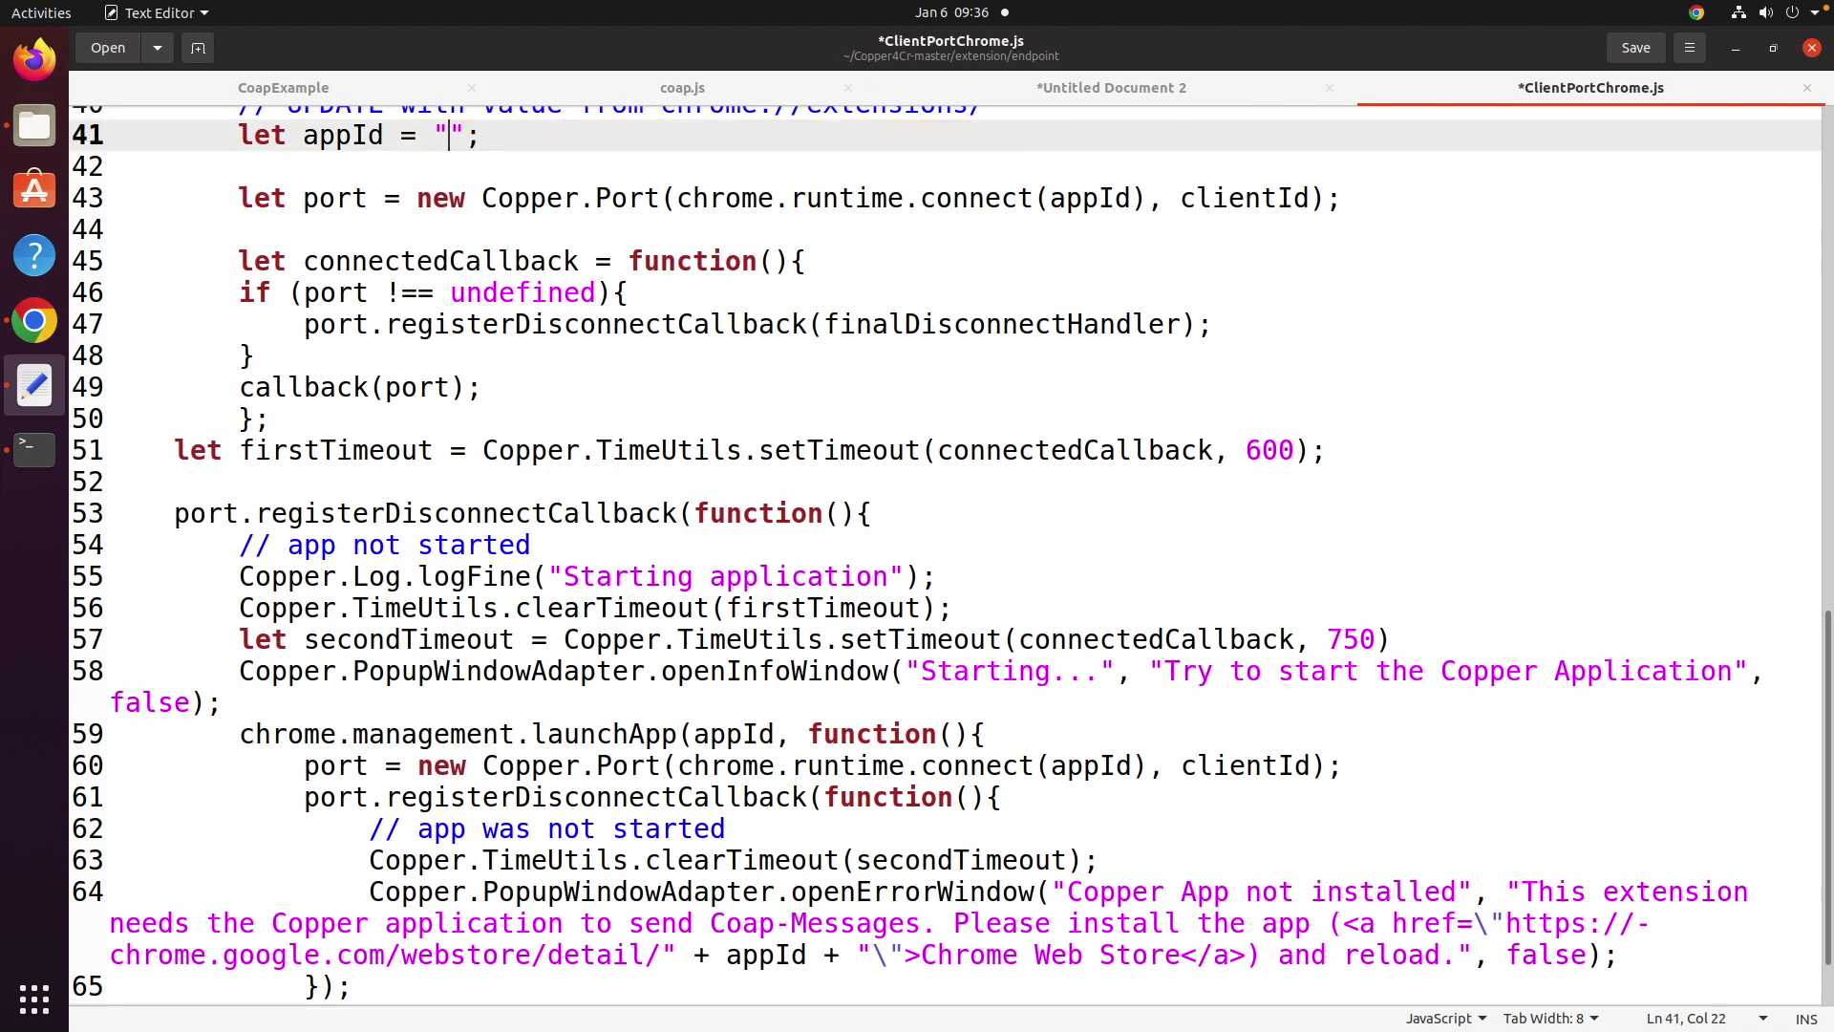
right_click(446, 135)
left_click(494, 247)
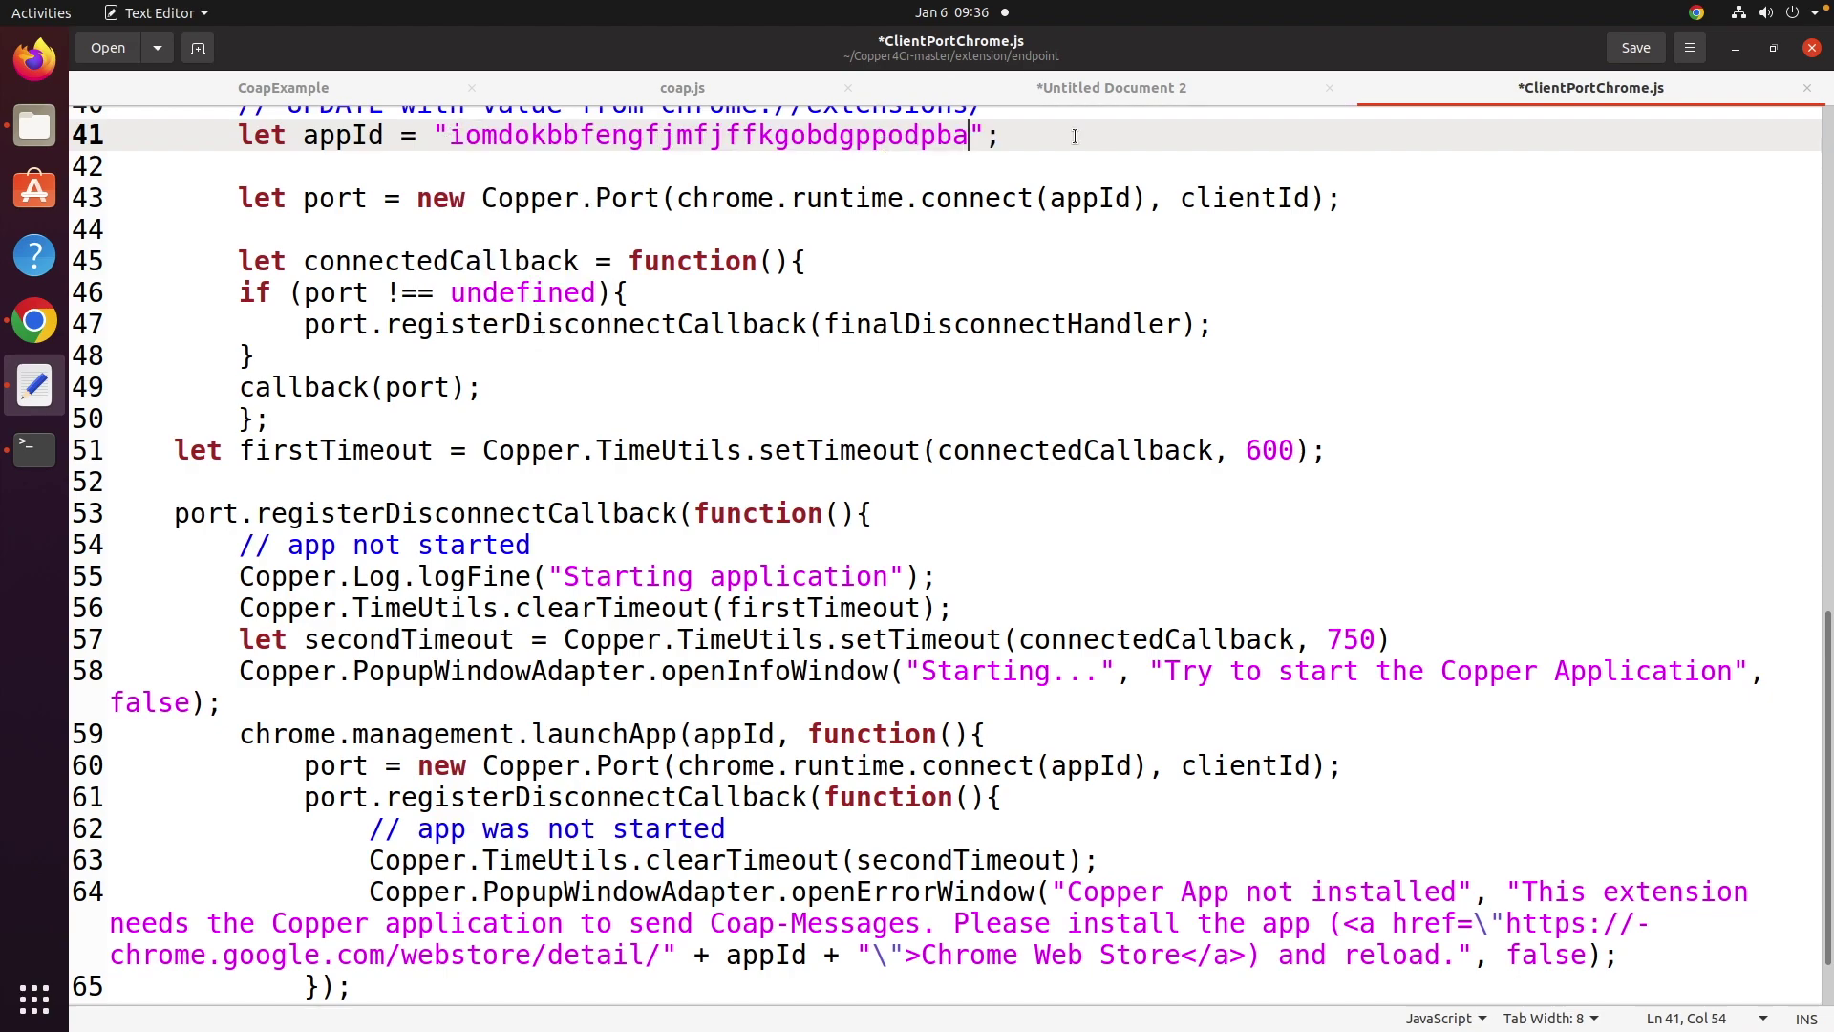
key("ctrl+s")
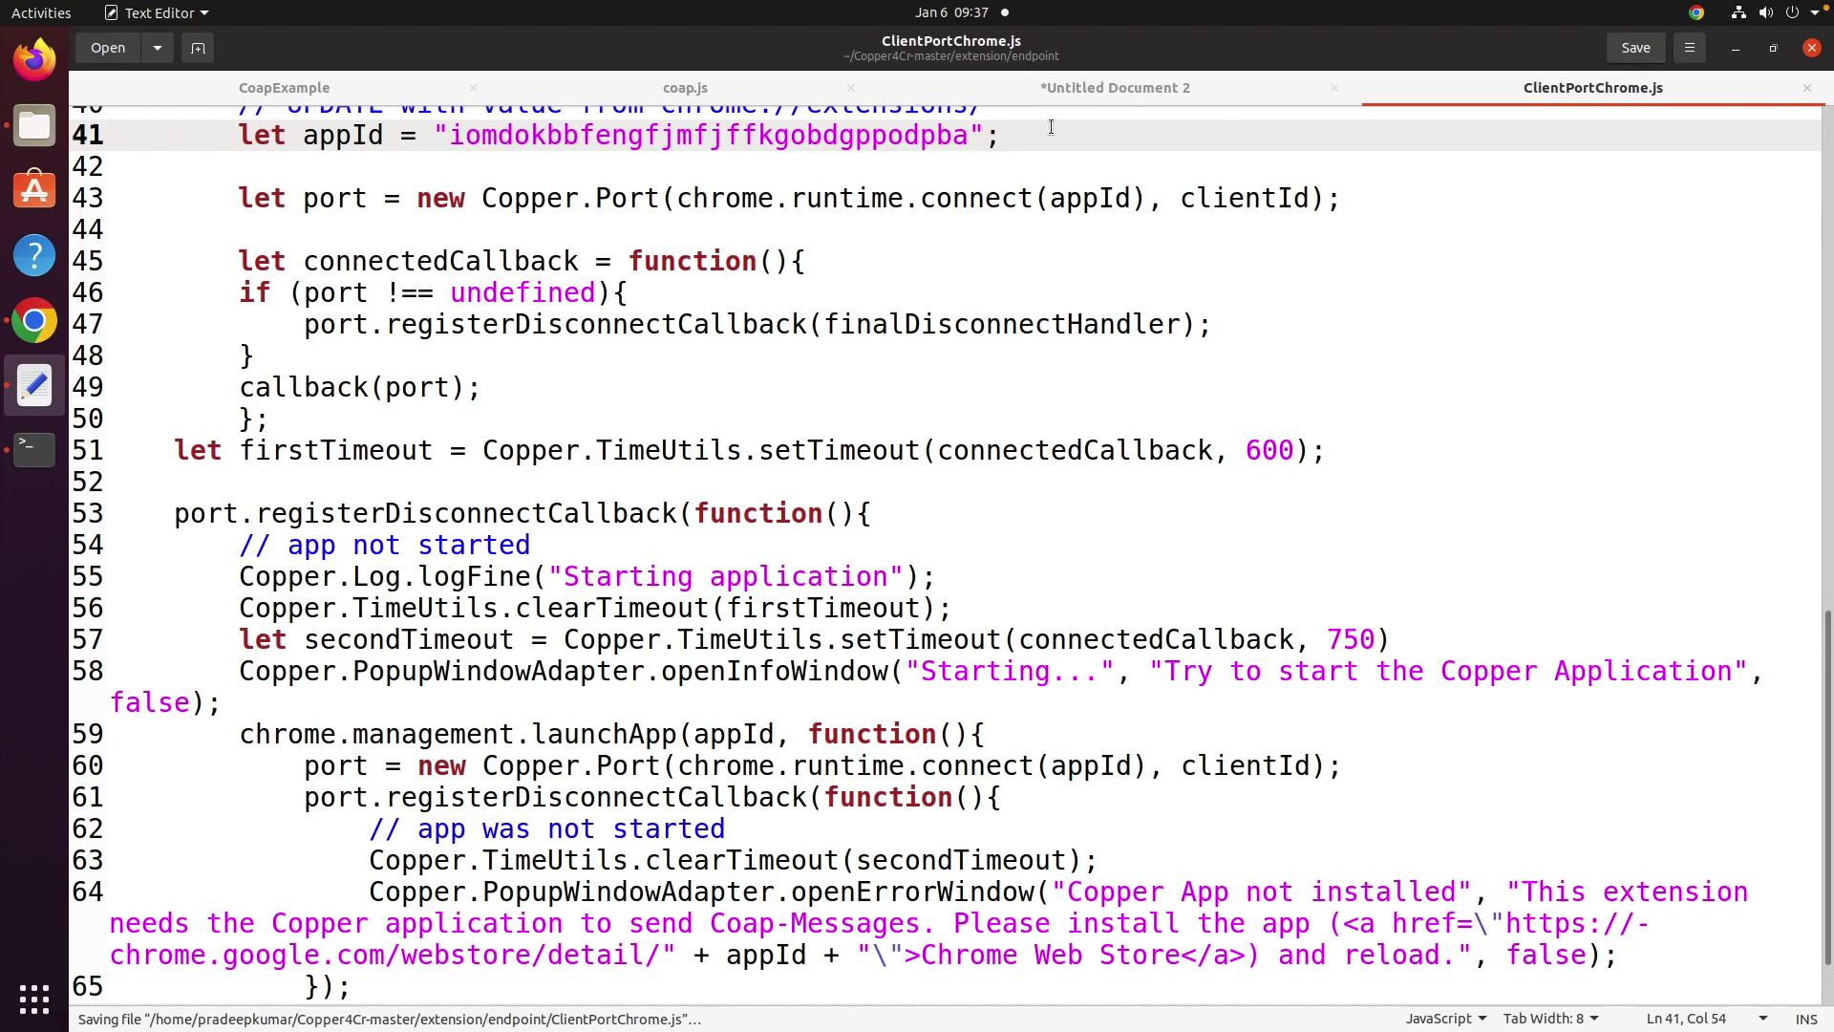
Go back to Chrome's extension management page and update all installed extensions.
left_click(33, 320)
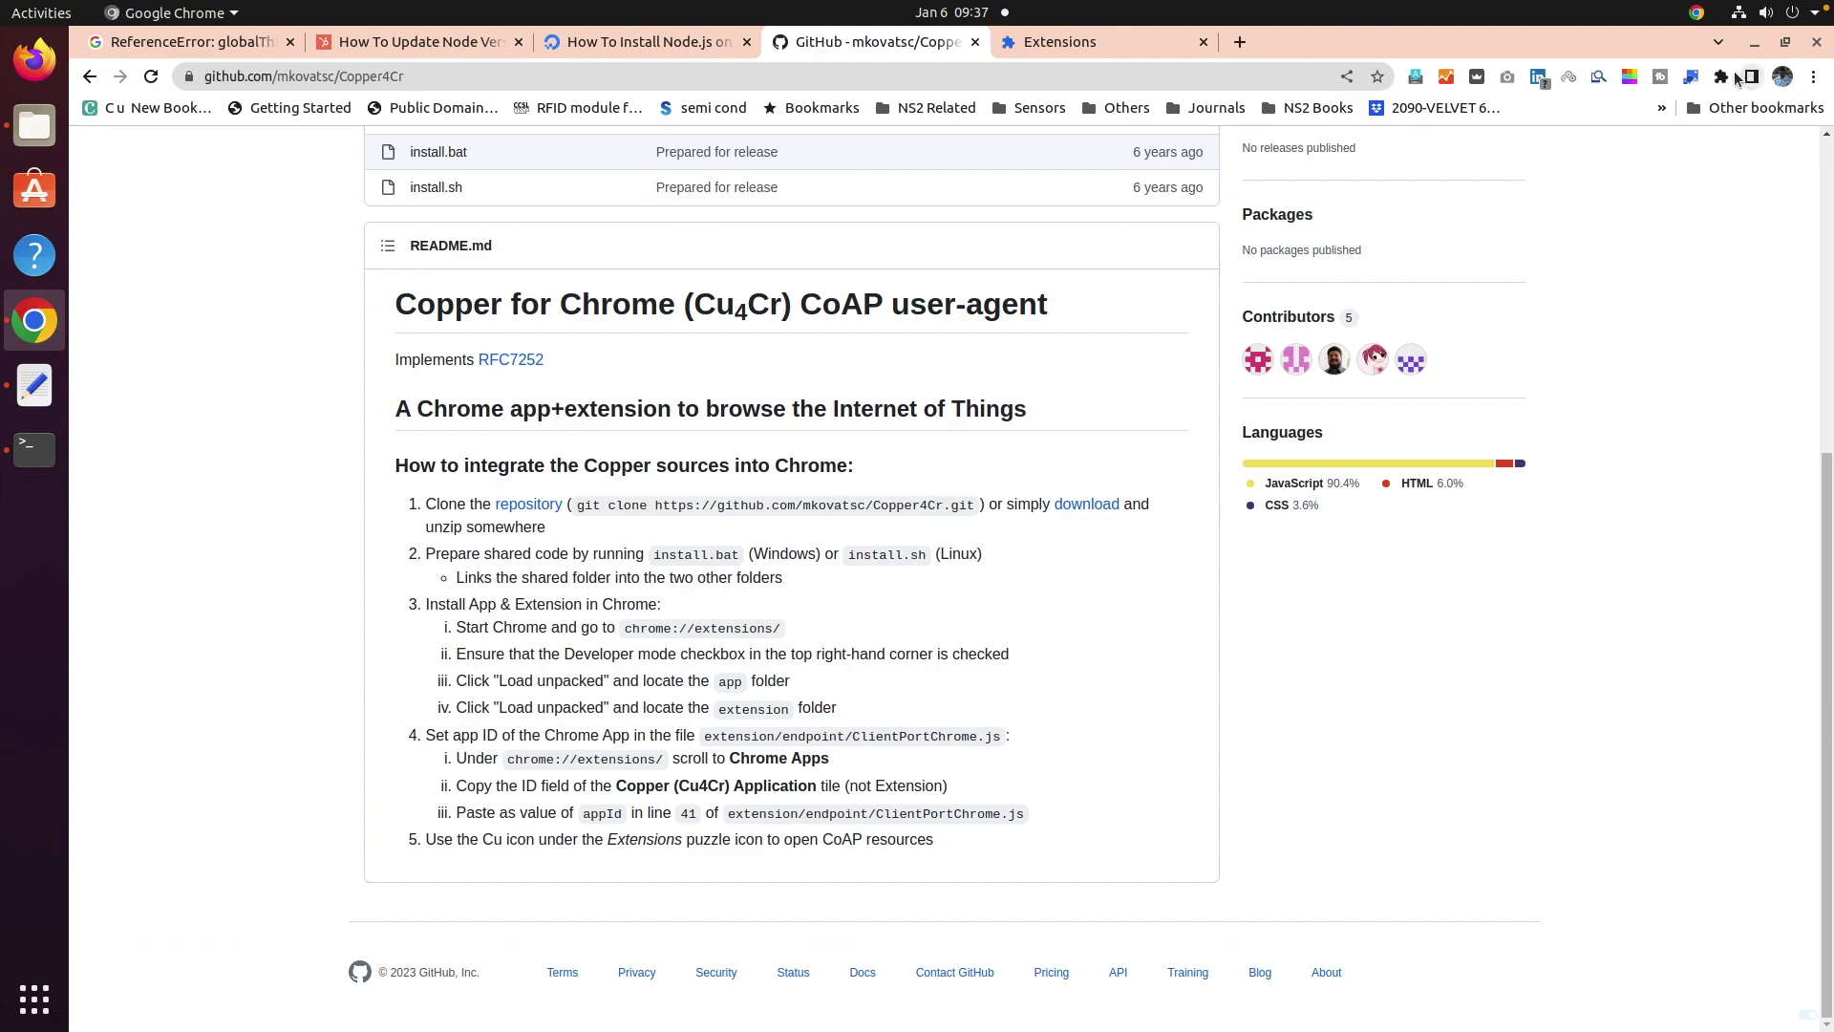
left_click(1061, 42)
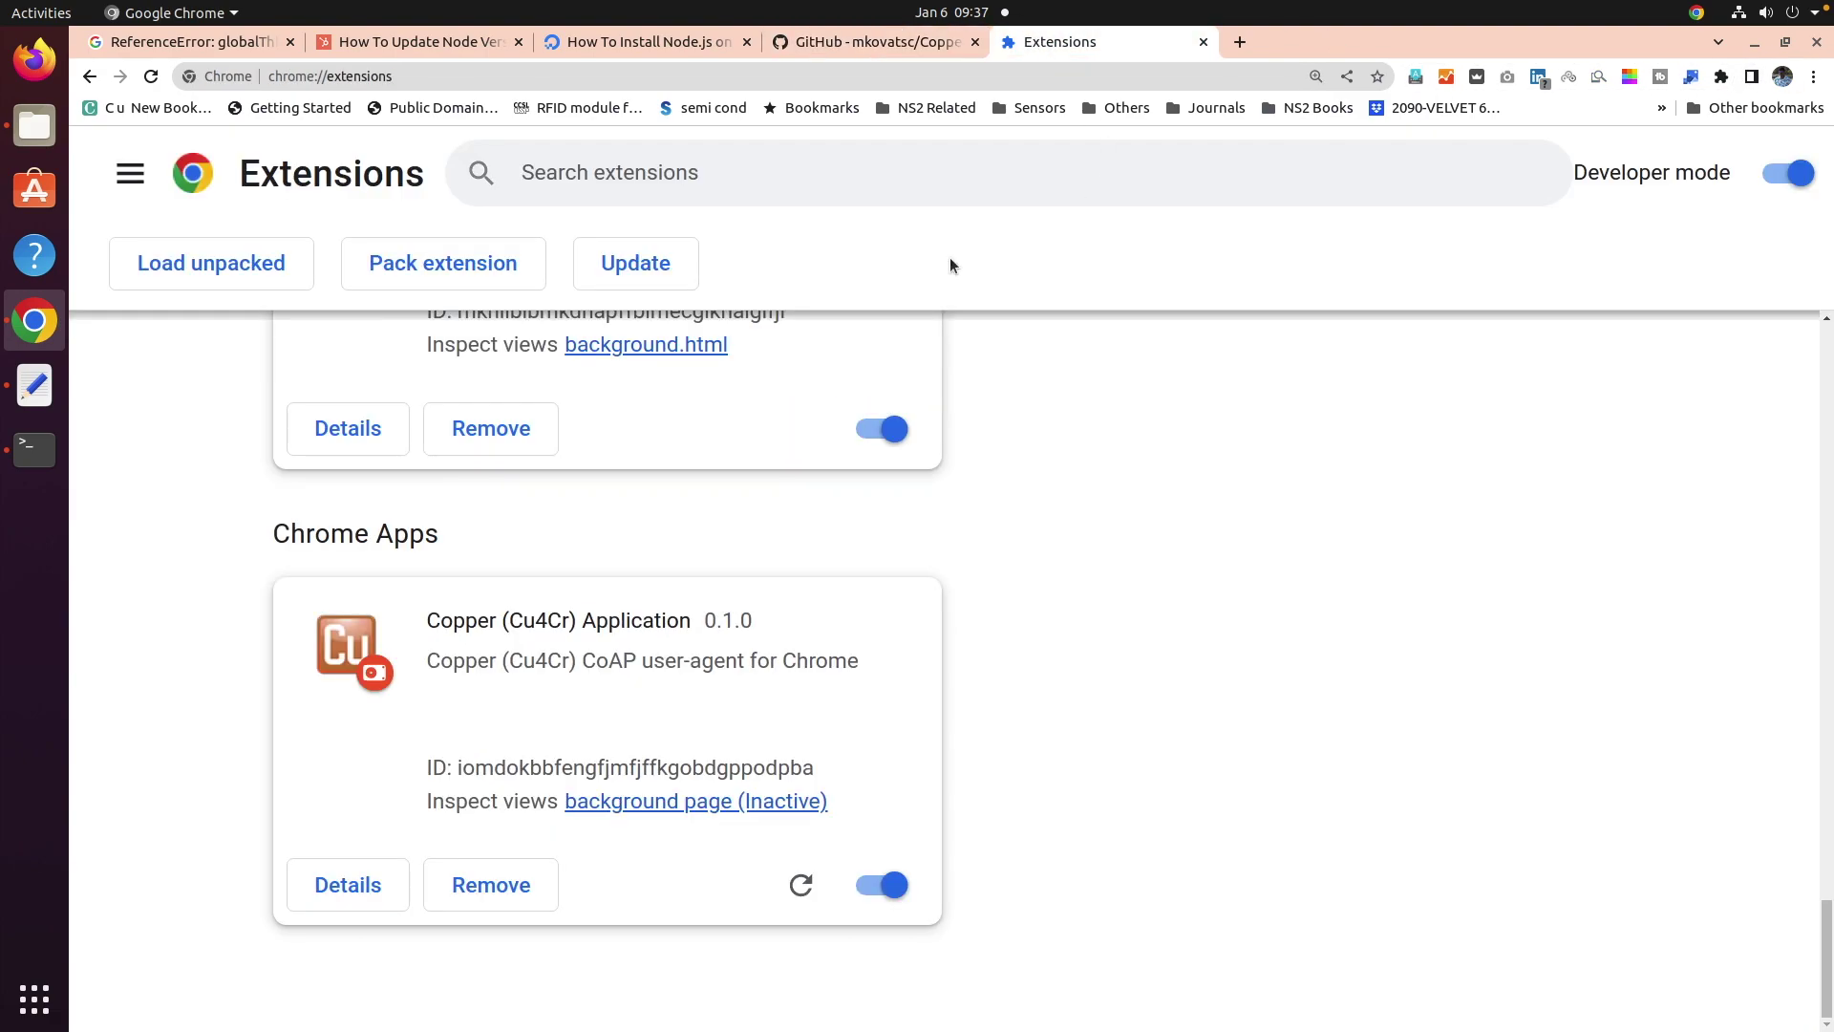
left_click(636, 264)
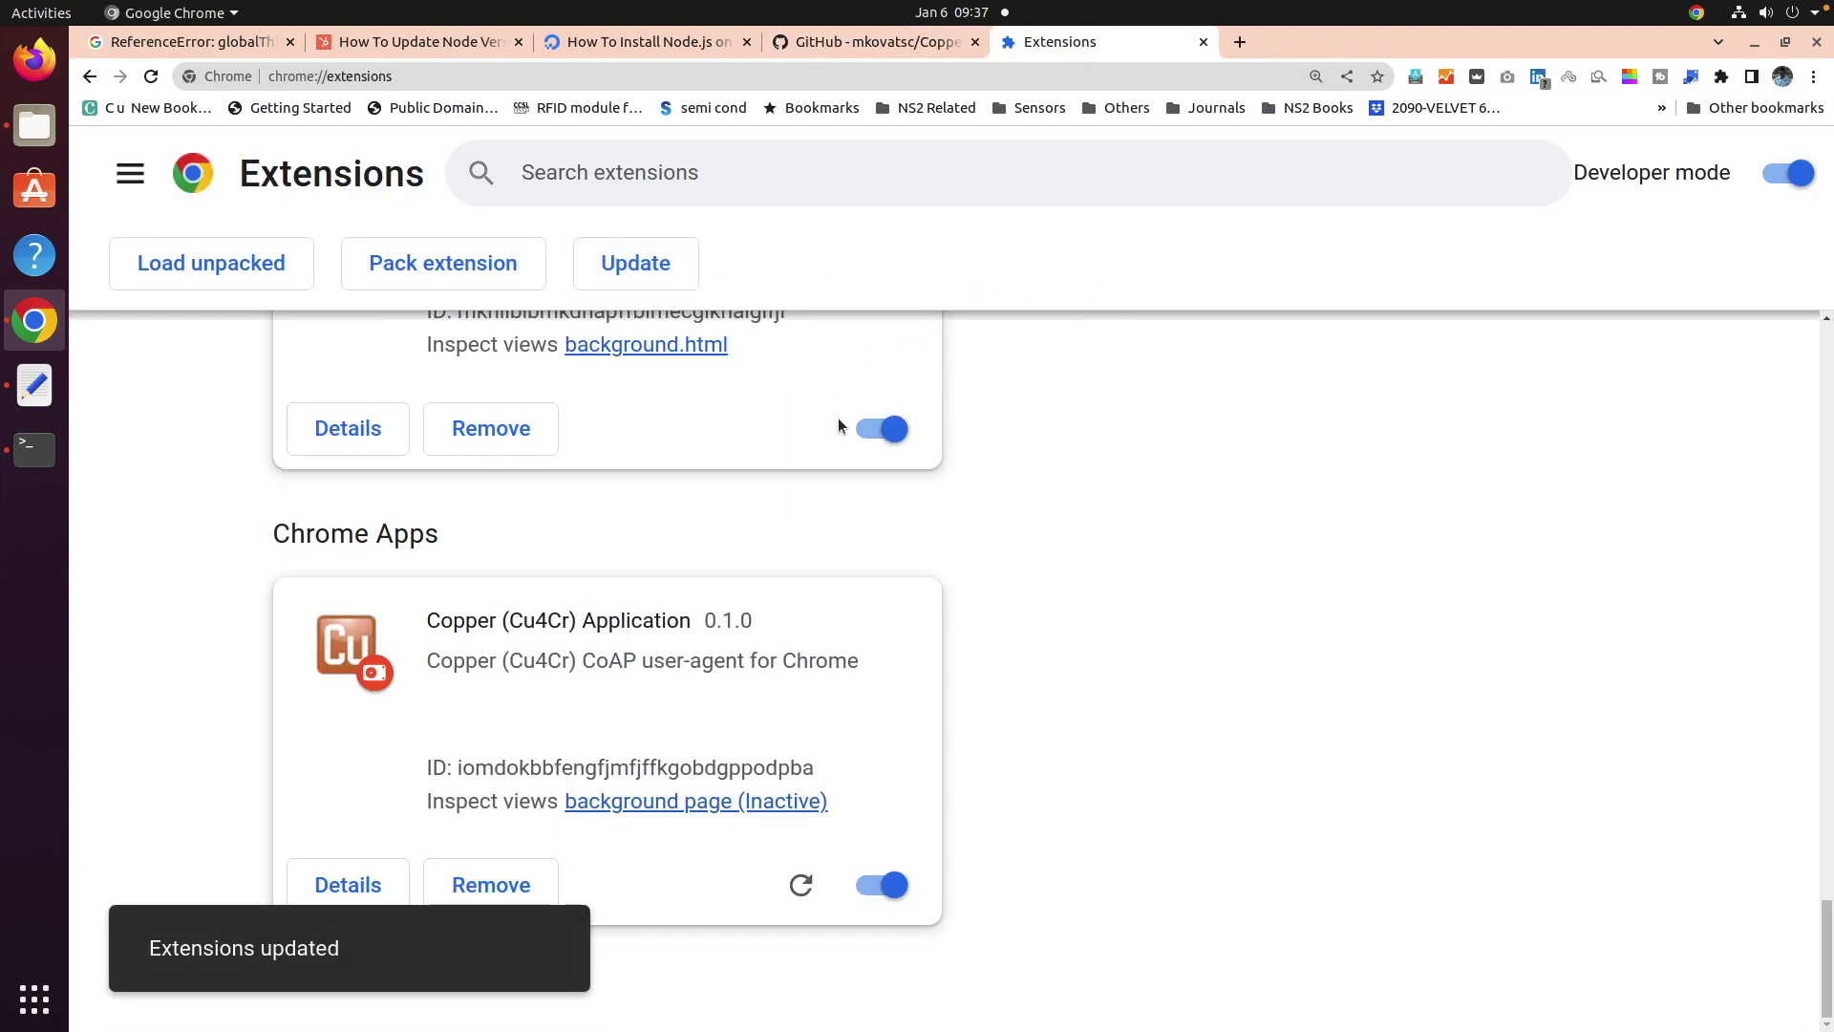
Inspect the background page of the Copper (Cu4Cr) Application in DevTools twice, closing the window each time.
left_click(729, 802)
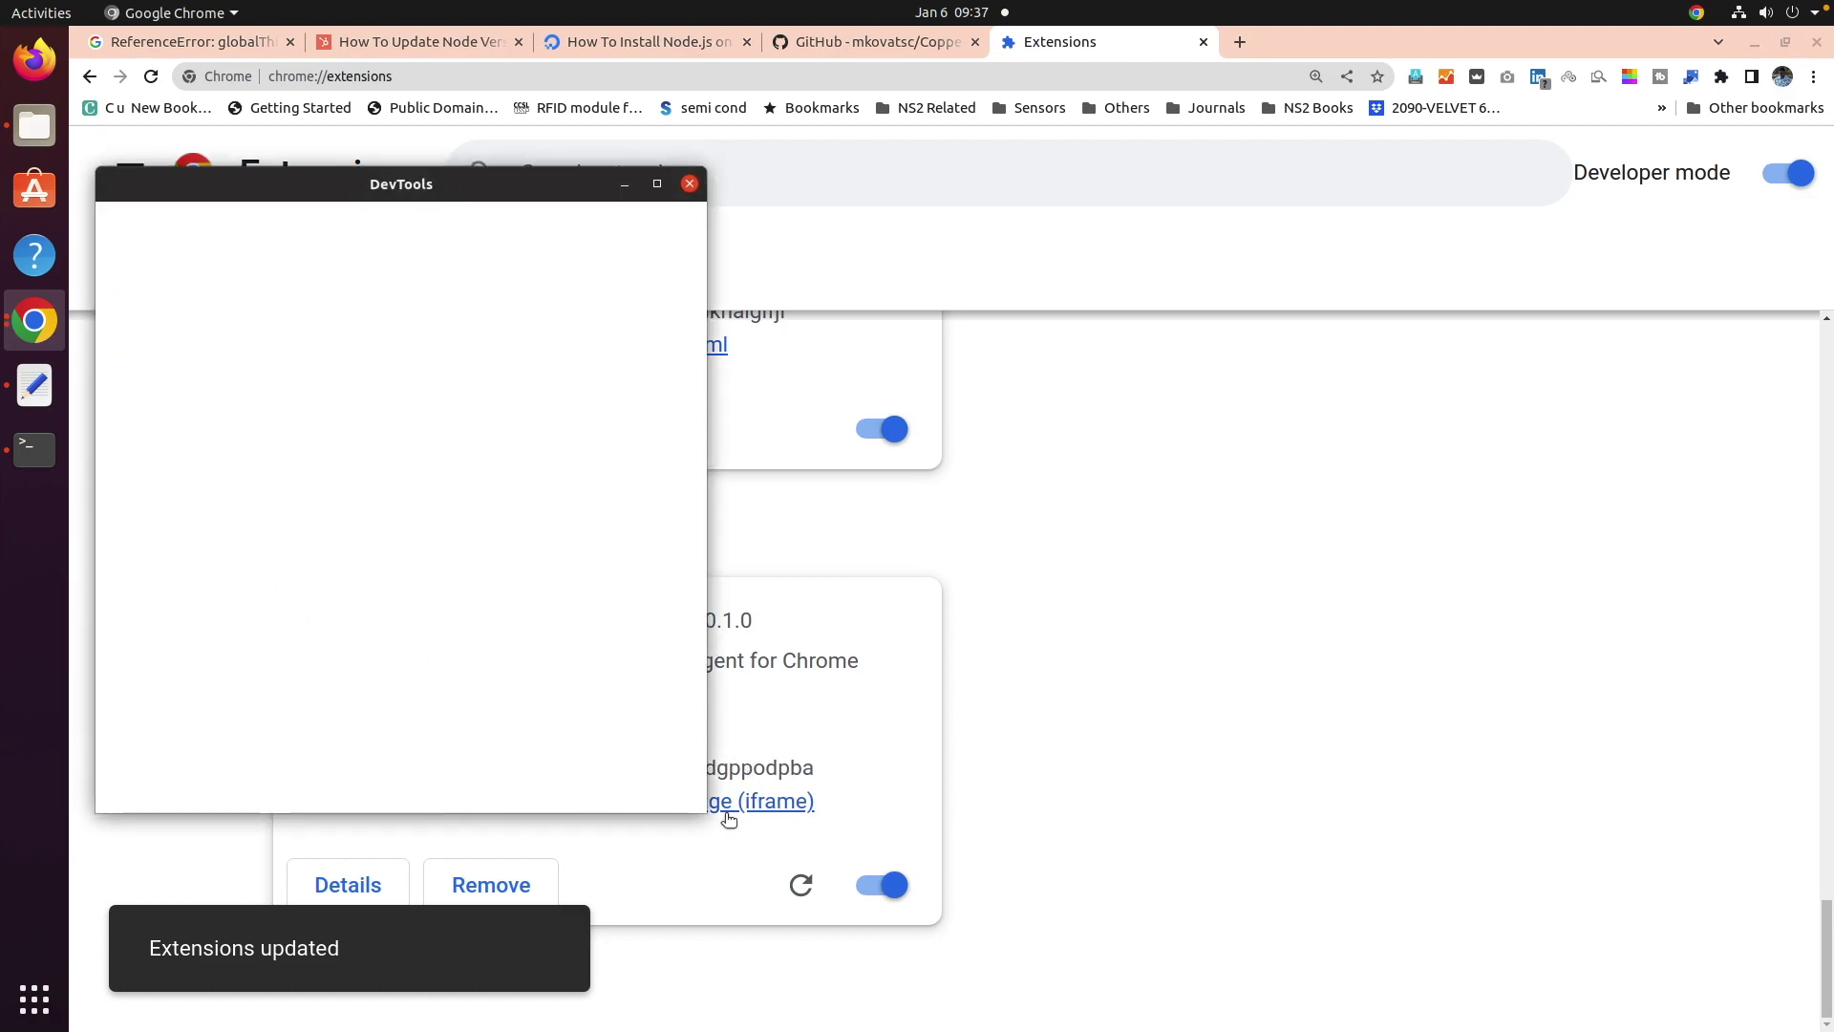
left_click(689, 184)
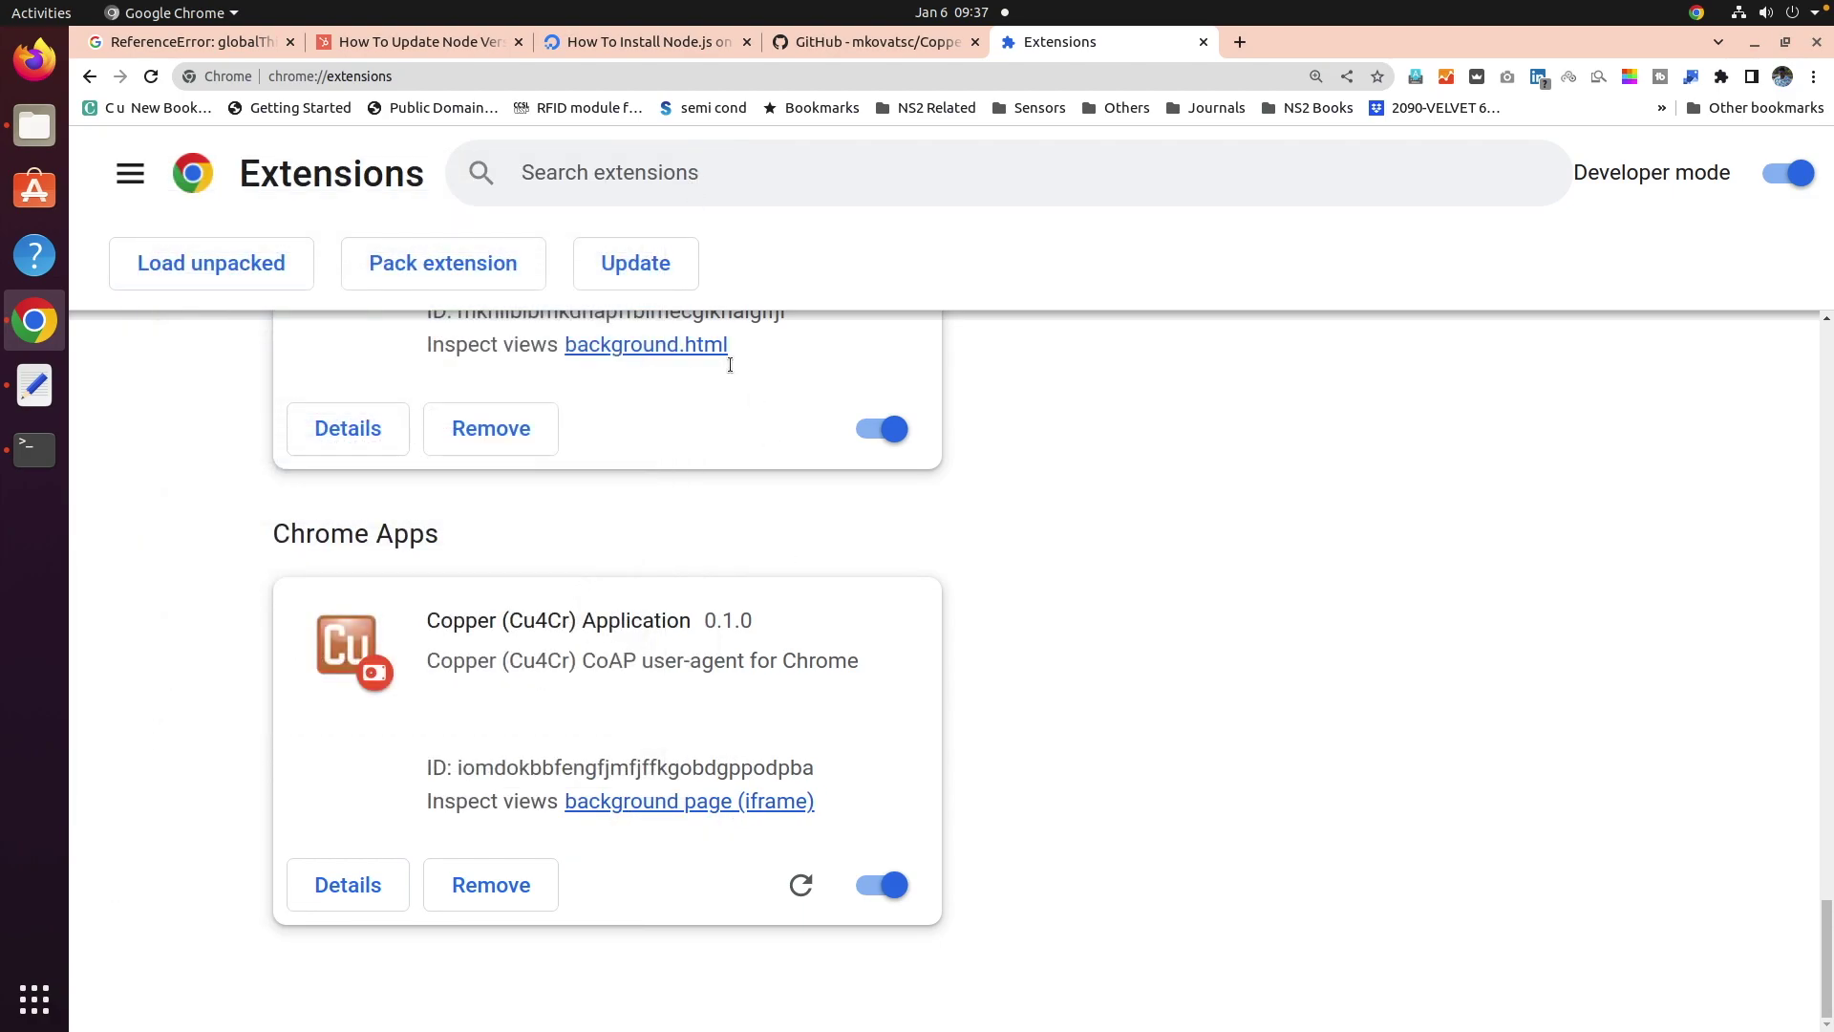
left_click(730, 802)
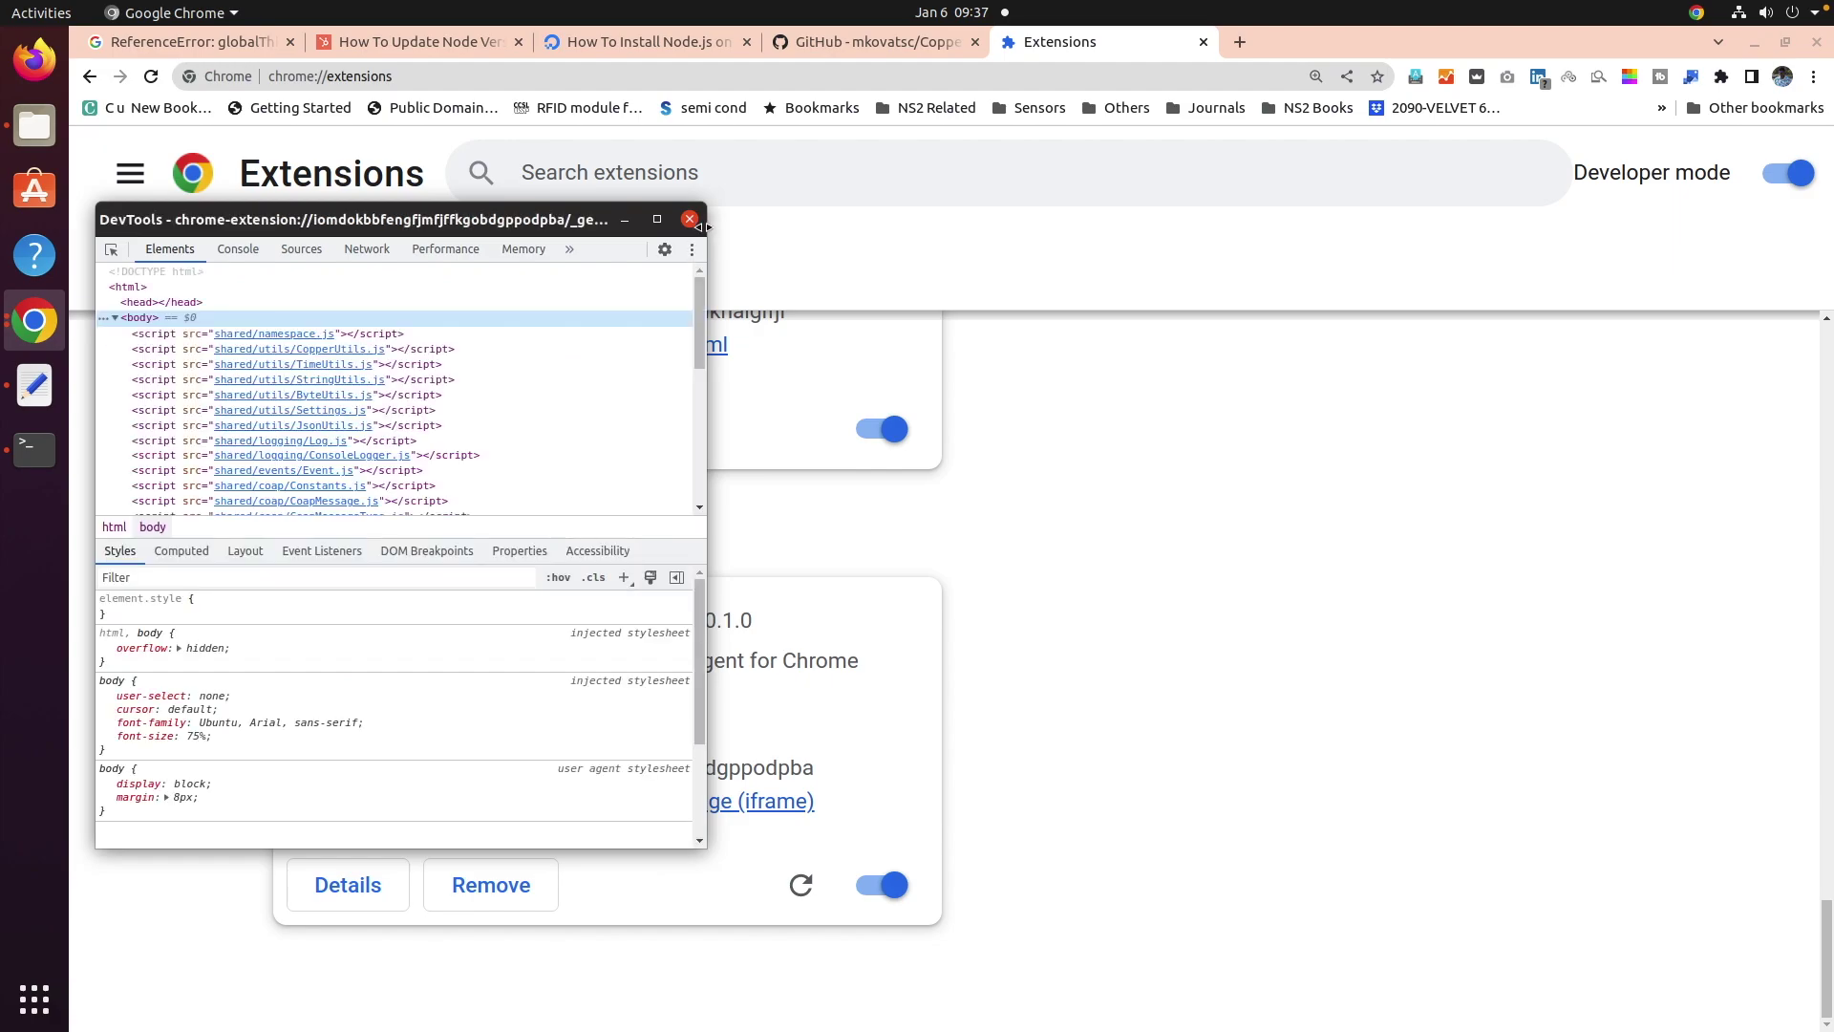
left_click(690, 219)
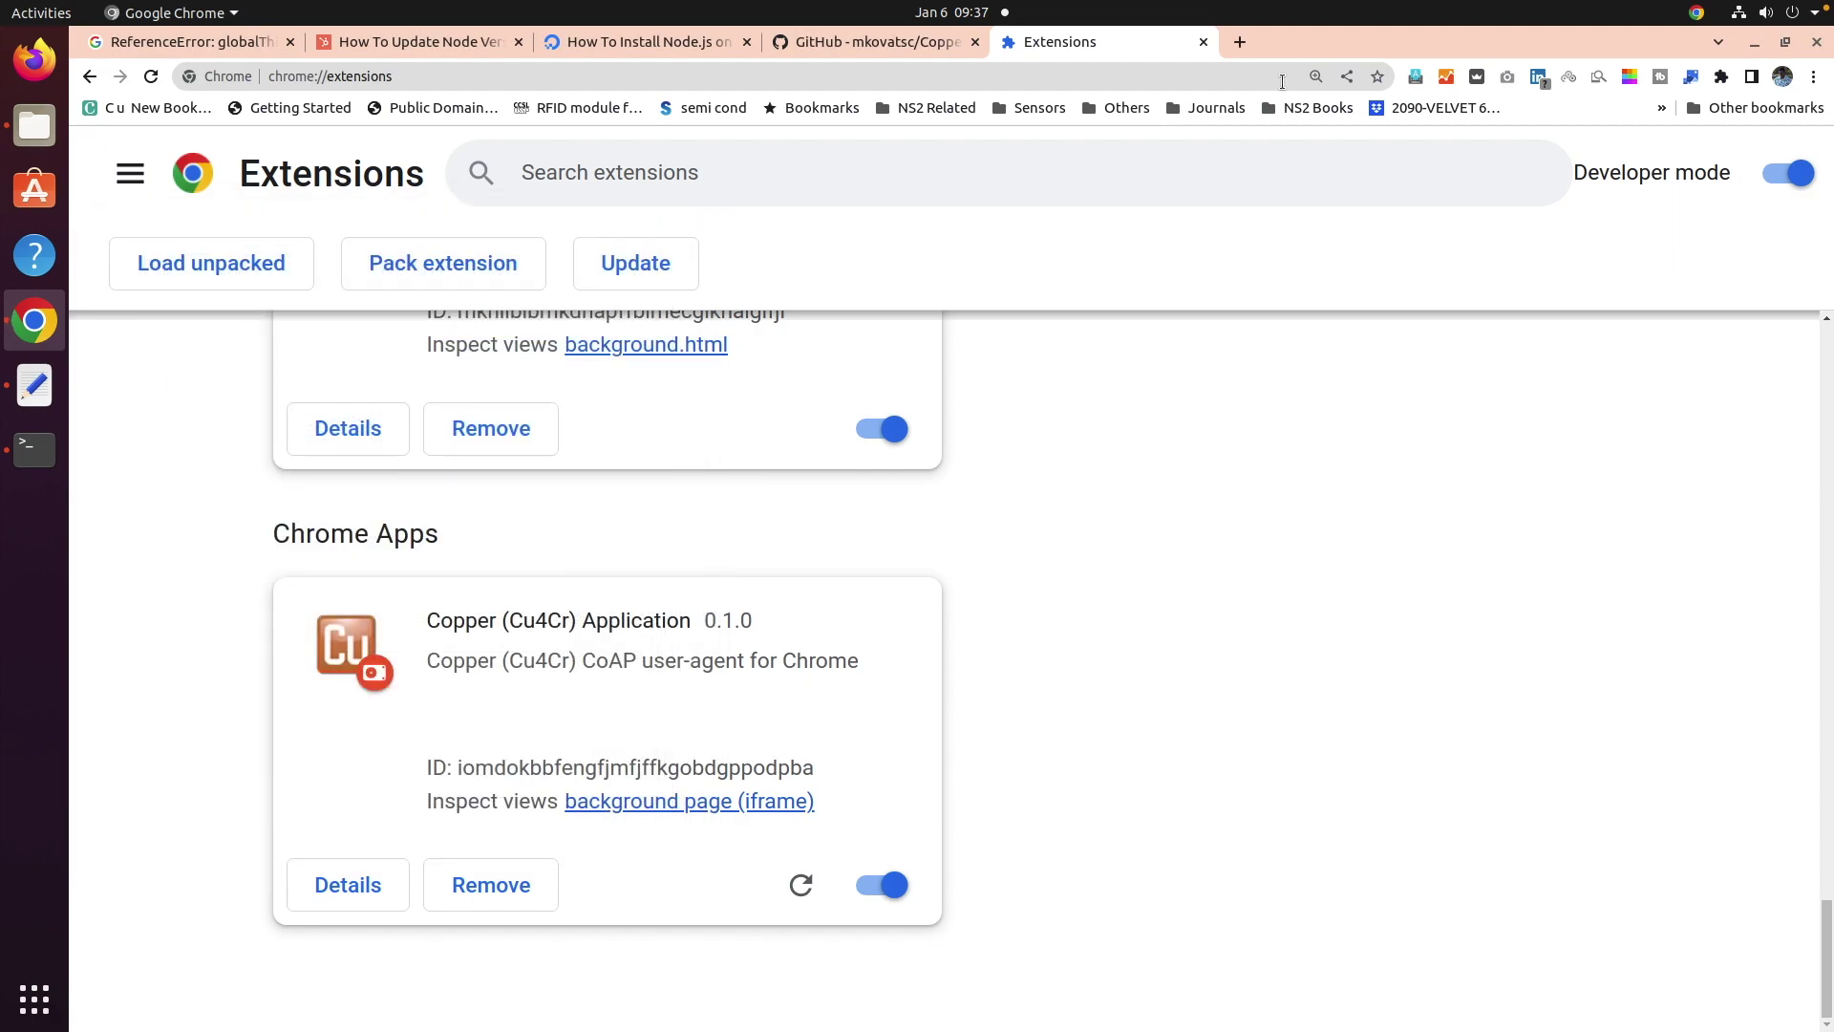
Restart Chrome and open the list of installed extensions to find the Copper (Cu4Cr) Extension.
left_click(1816, 41)
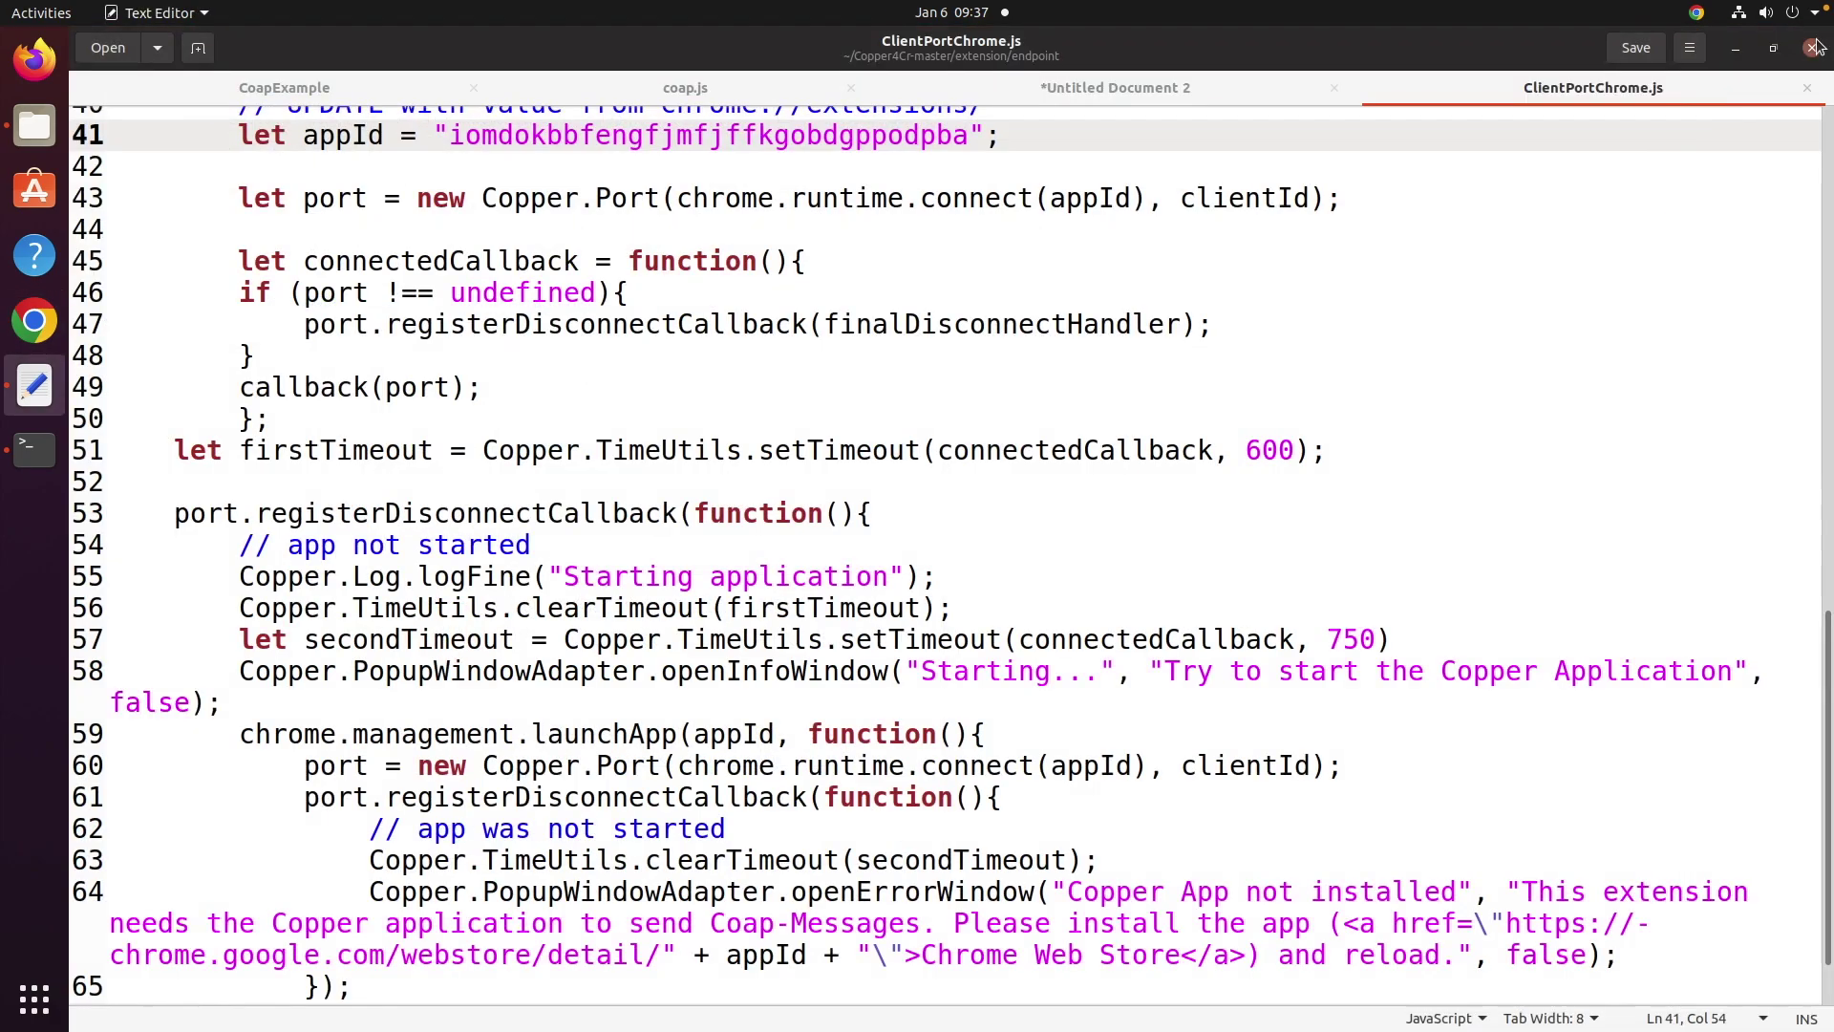
left_click(35, 325)
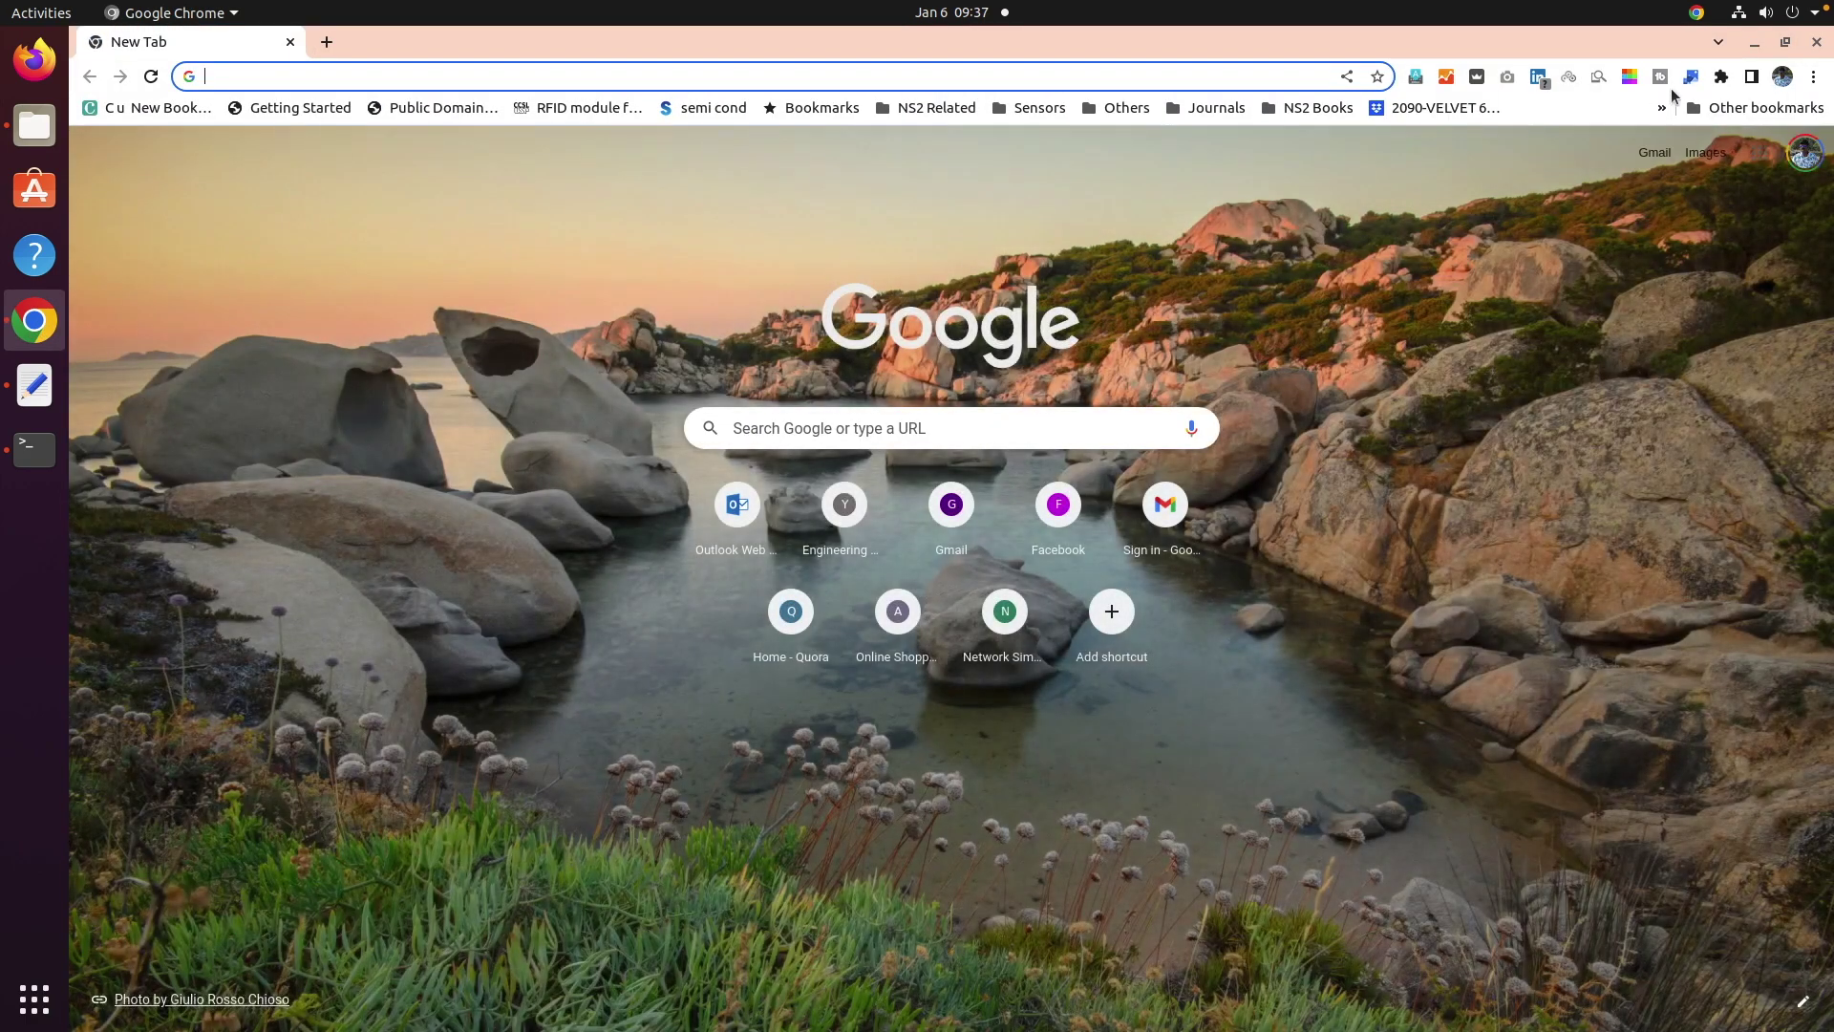
left_click(1716, 74)
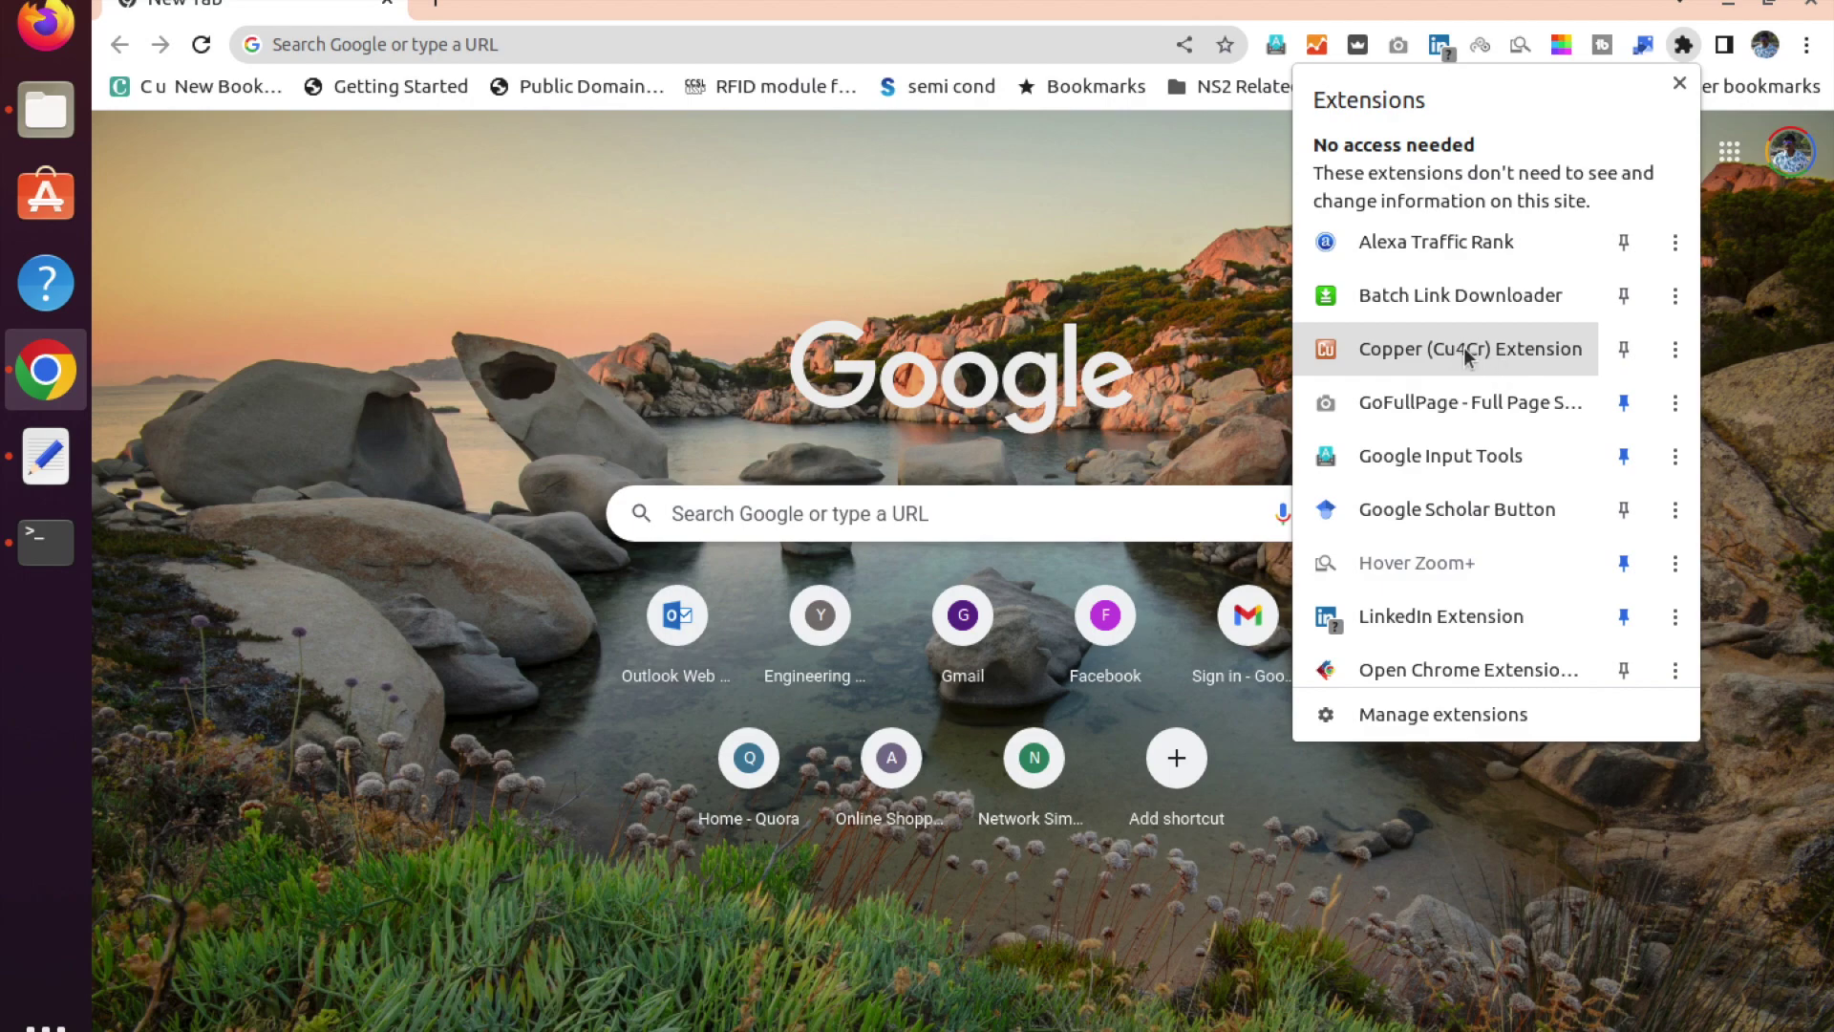
Look through the installed extensions list and launch the Copper (Cu4Cr) Extension.
scroll(1511, 357, "down", 4)
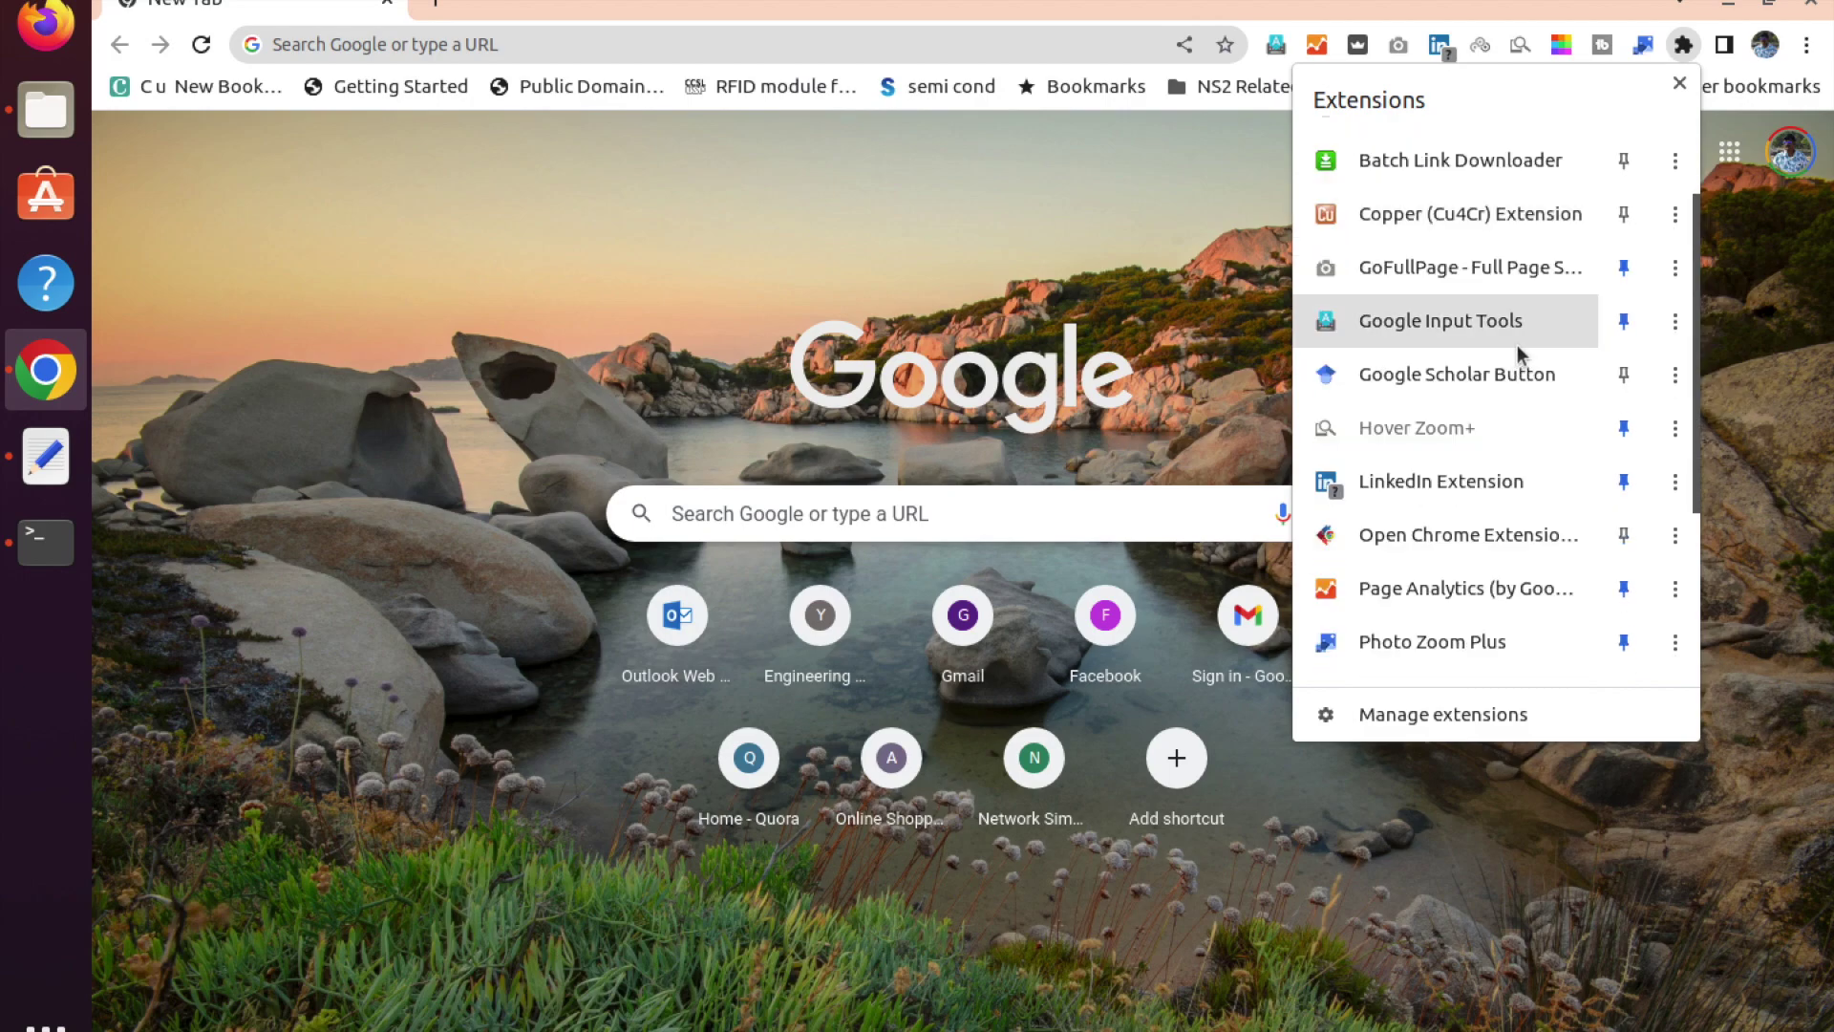
scroll(1516, 356, "down", 5)
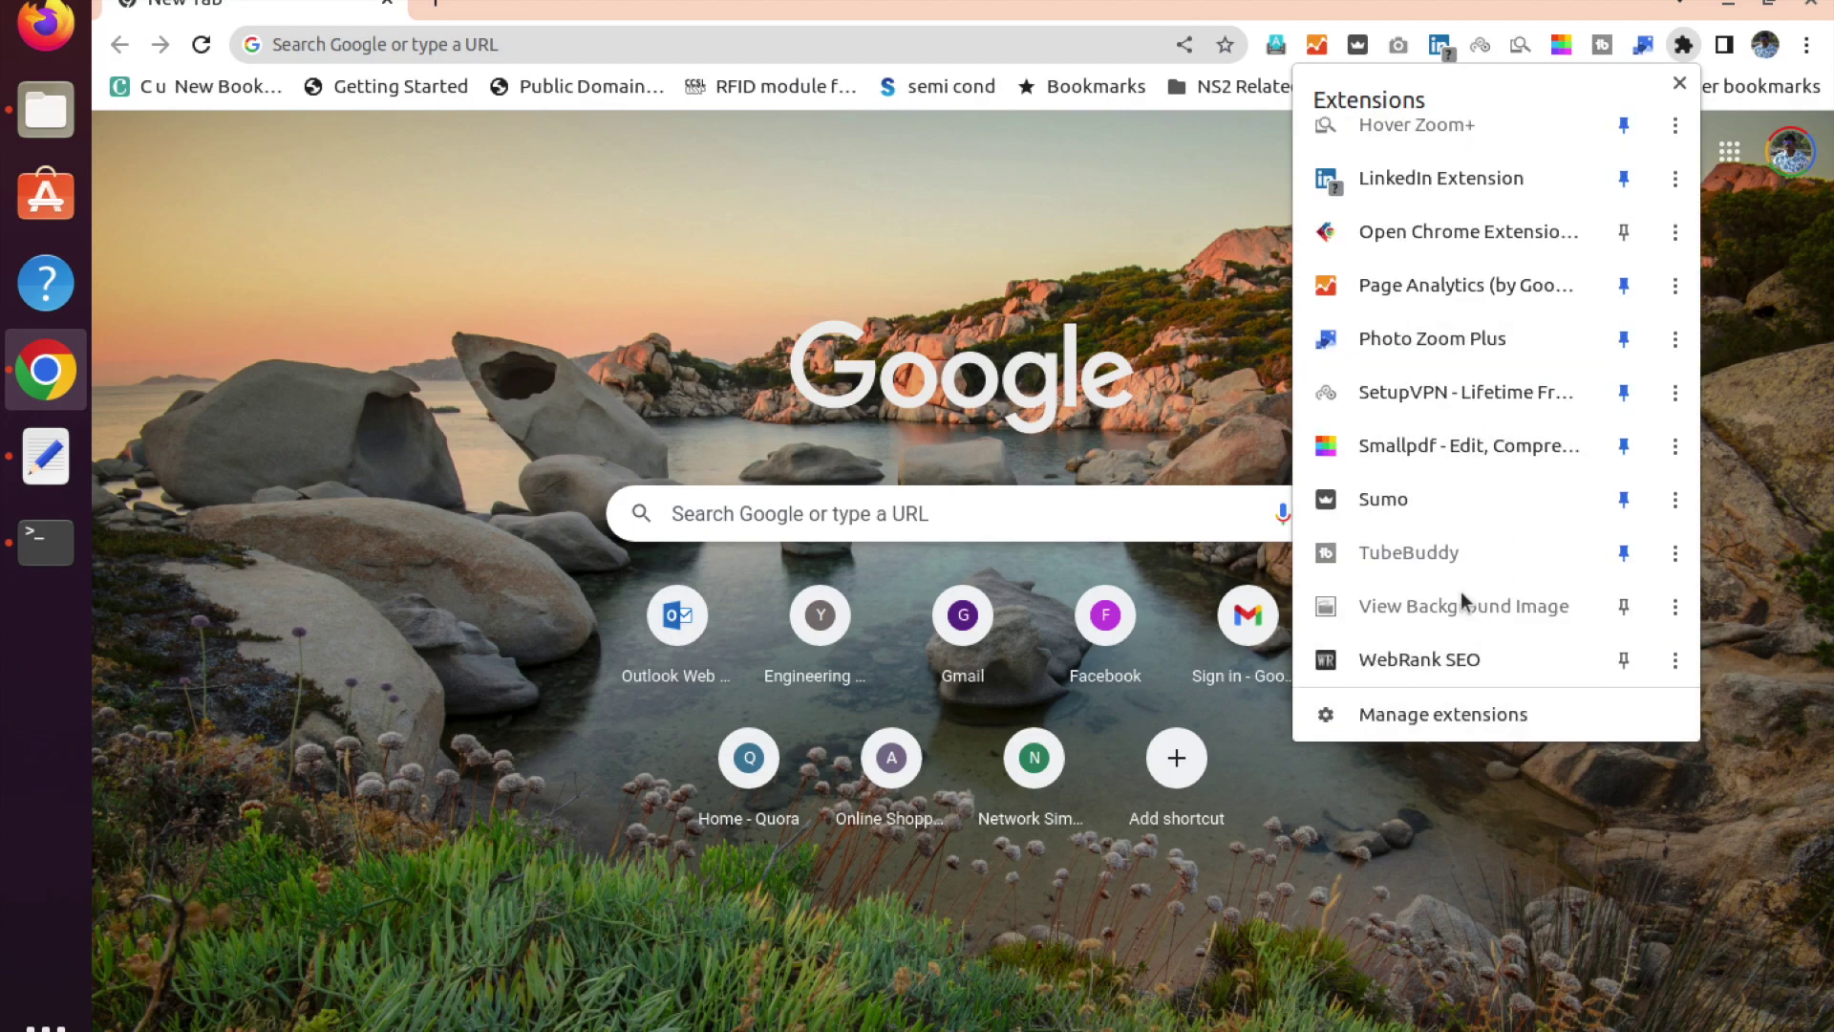
scroll(1459, 592, "up", 9)
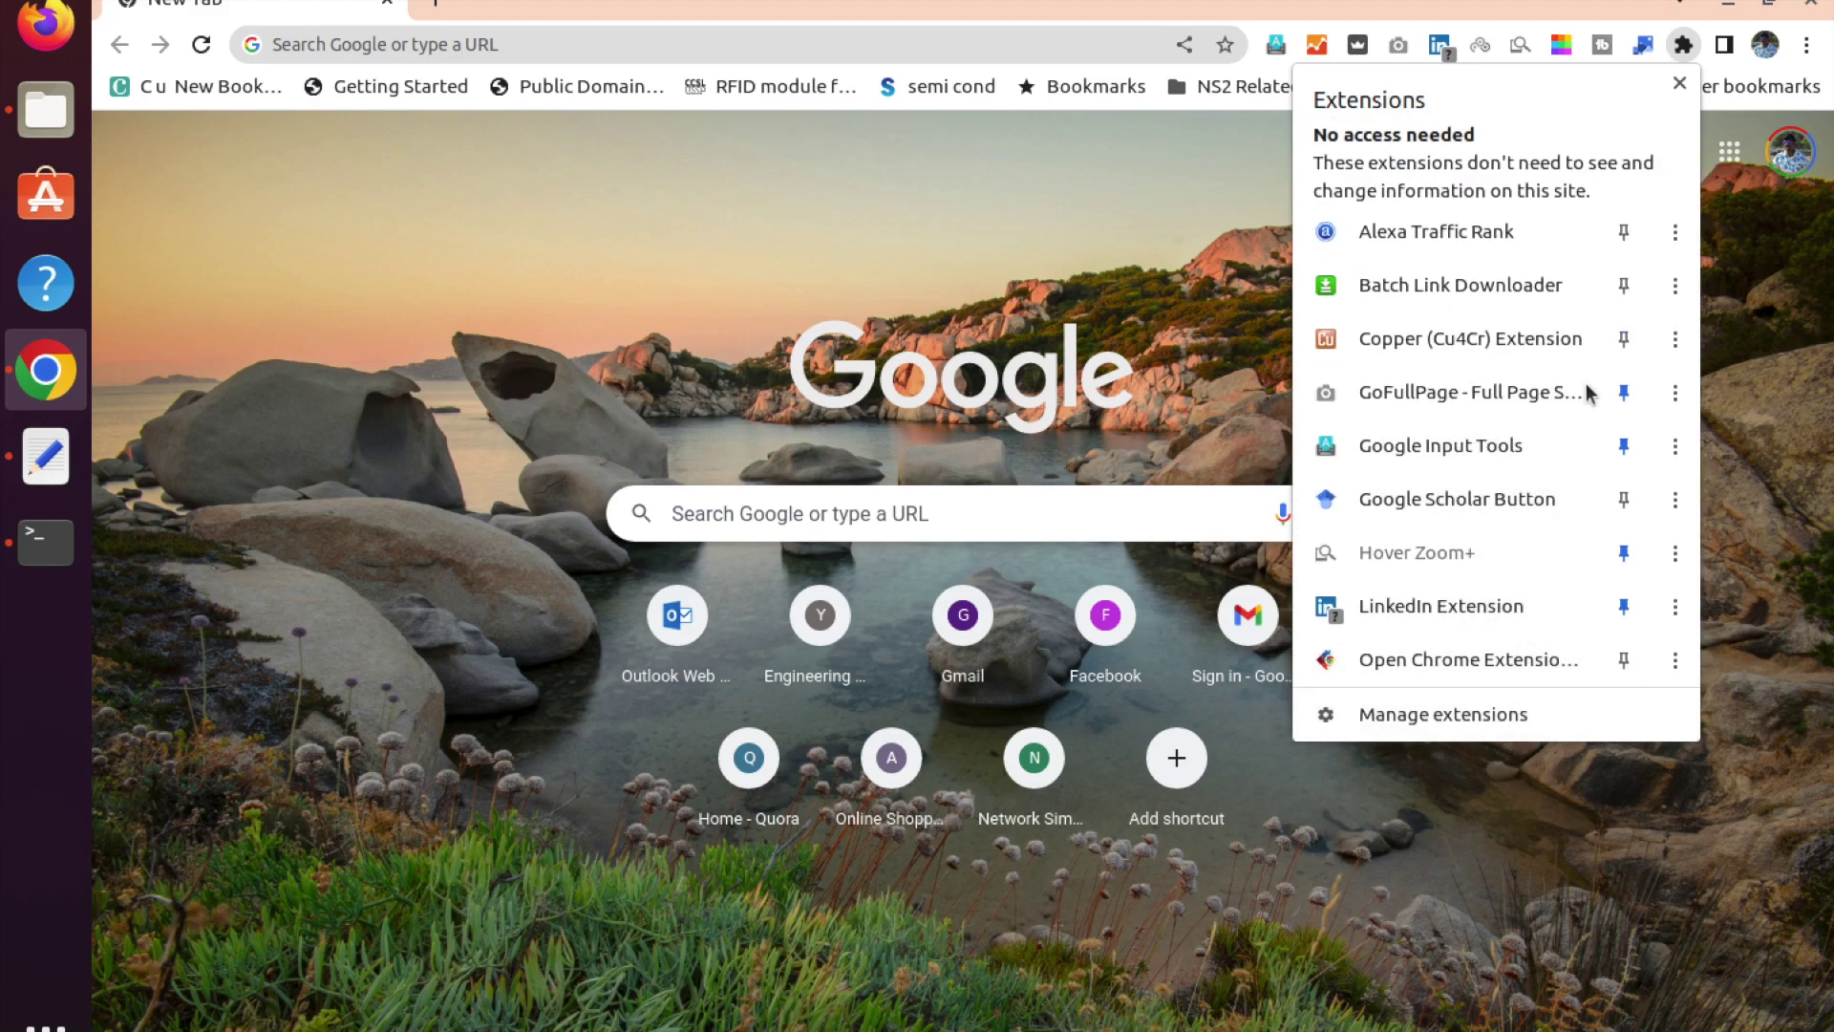
left_click(1450, 336)
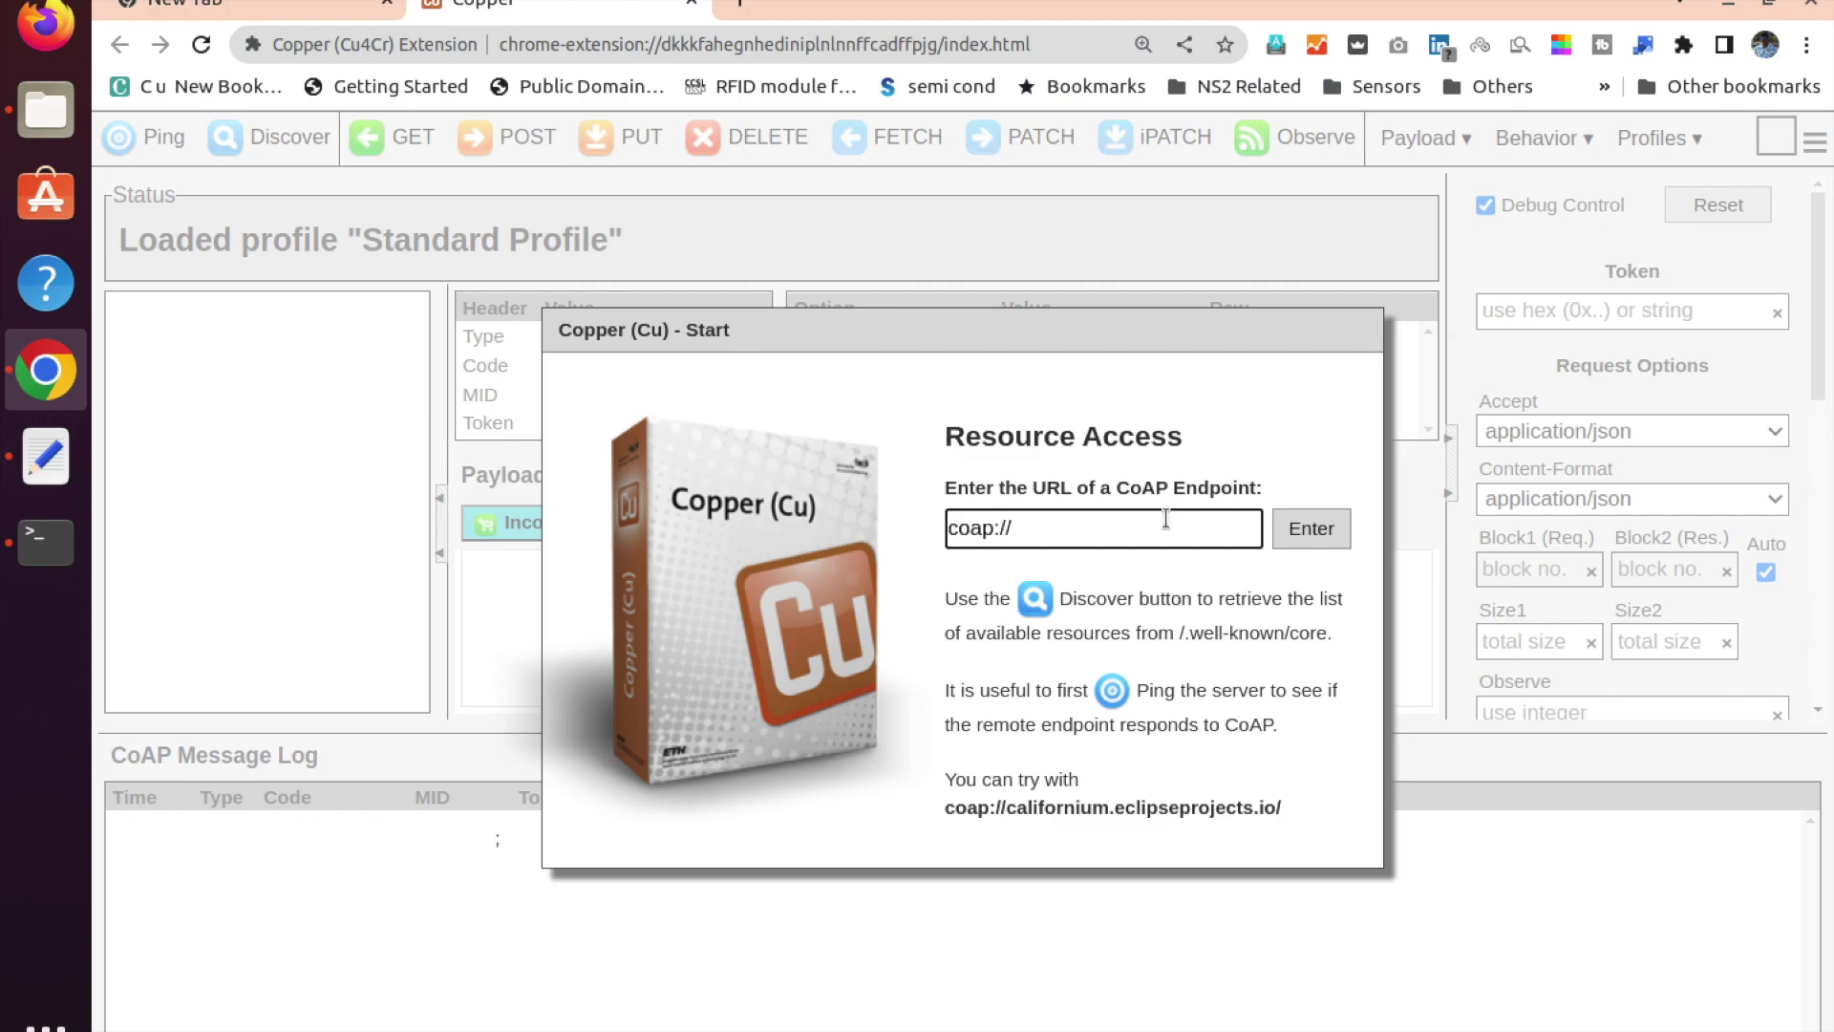
Connect Copper to the local CoAP endpoint coap://localhost:5683/co2.
key("ctrl+plus")
key("ctrl+plus")
key("ctrl+plus")
key("ctrl+plus")
key("ctrl+plus")
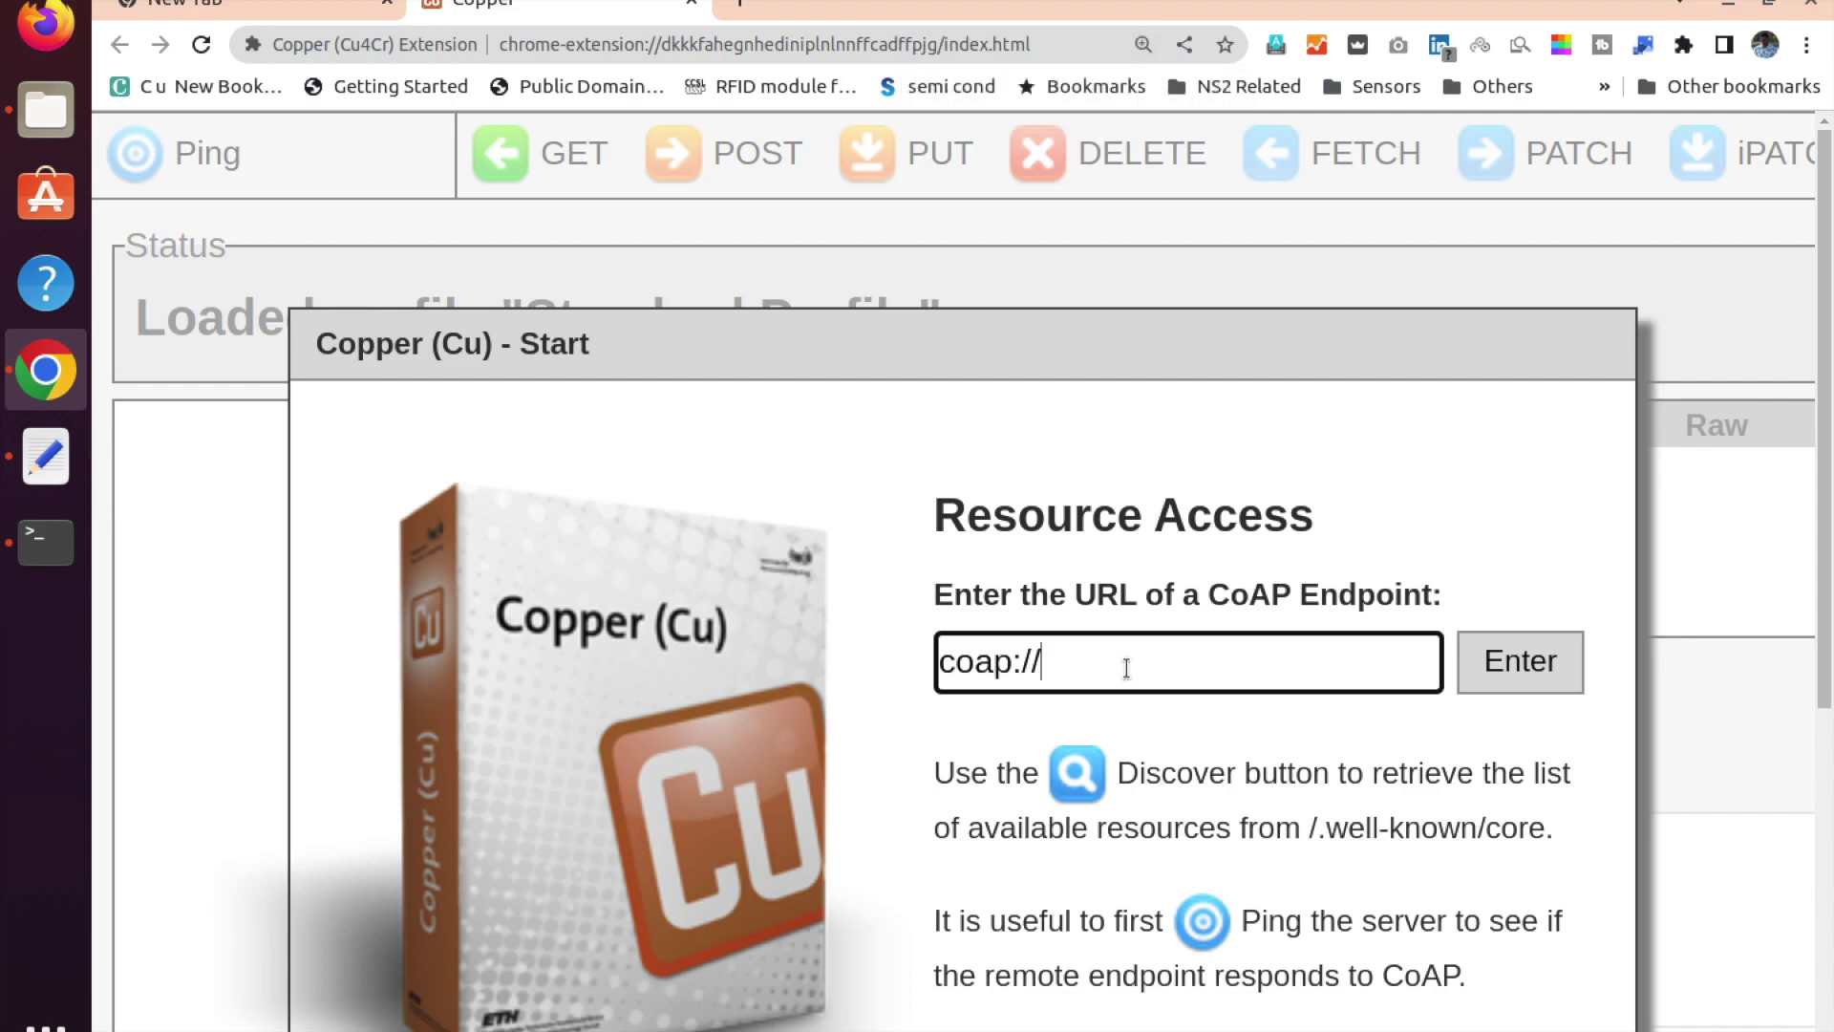
type("localhost:5683")
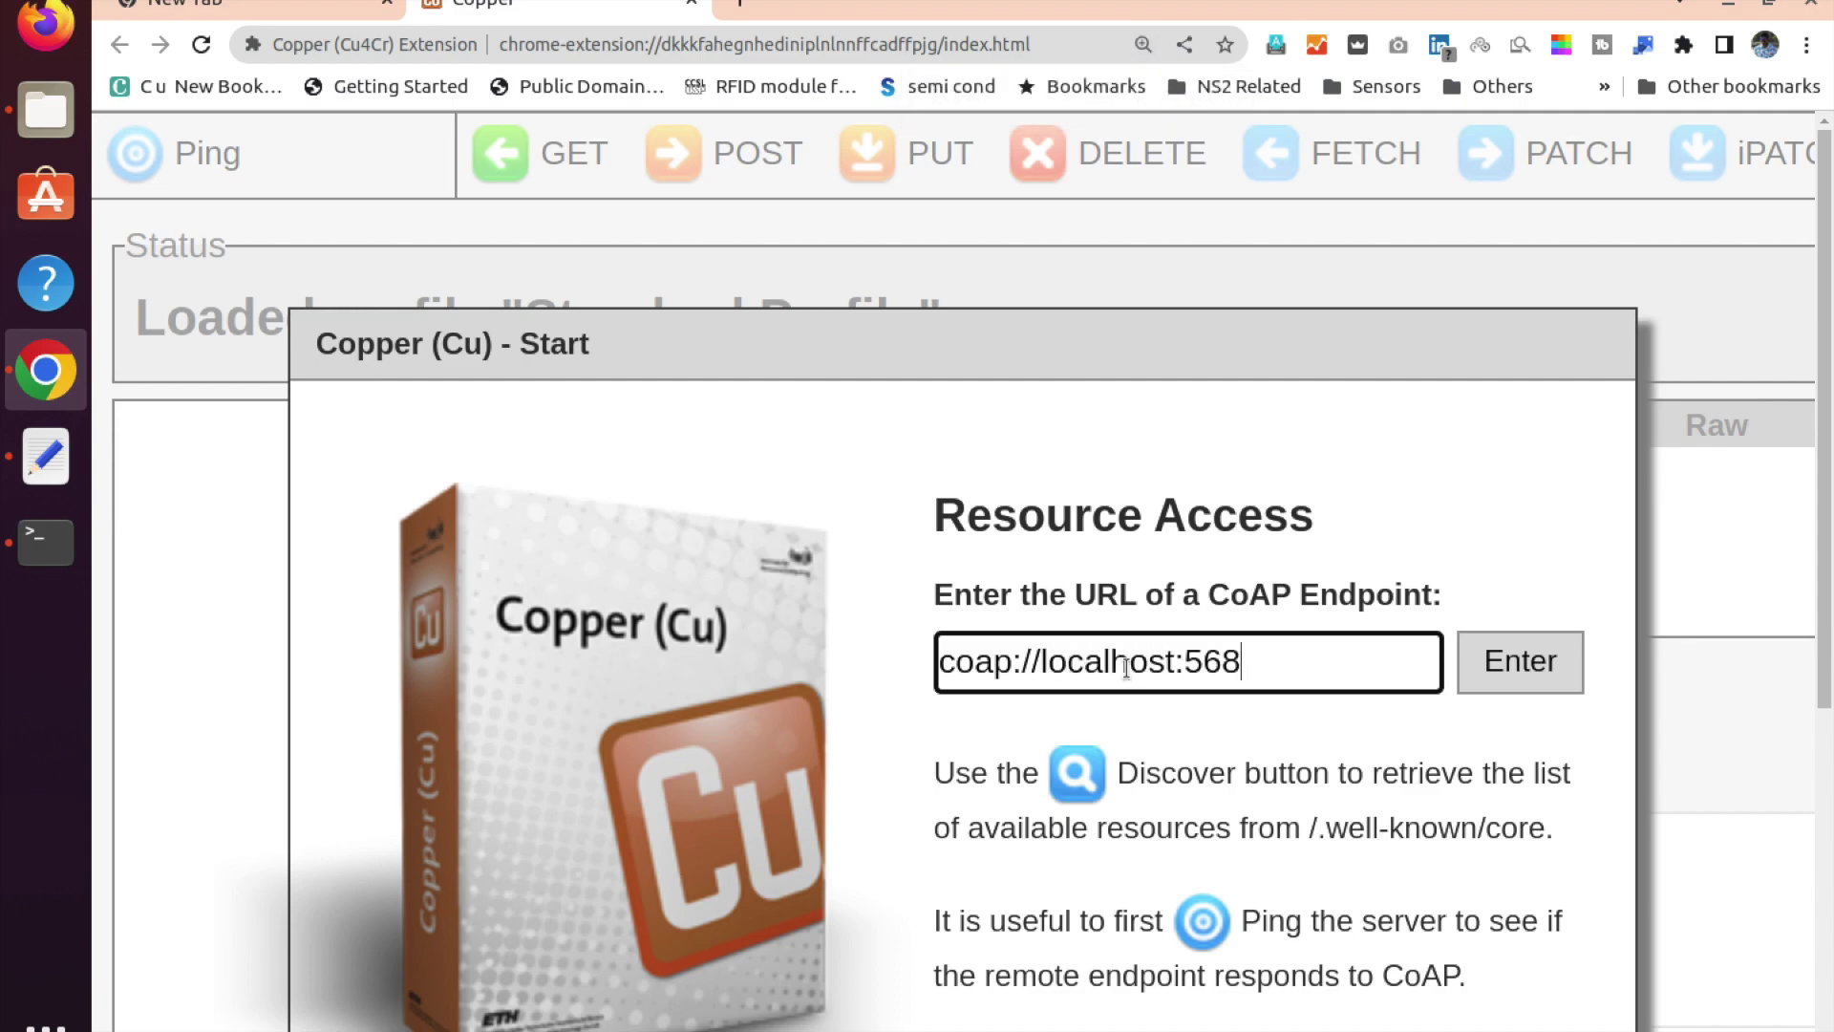
type("/co2")
left_click(1523, 660)
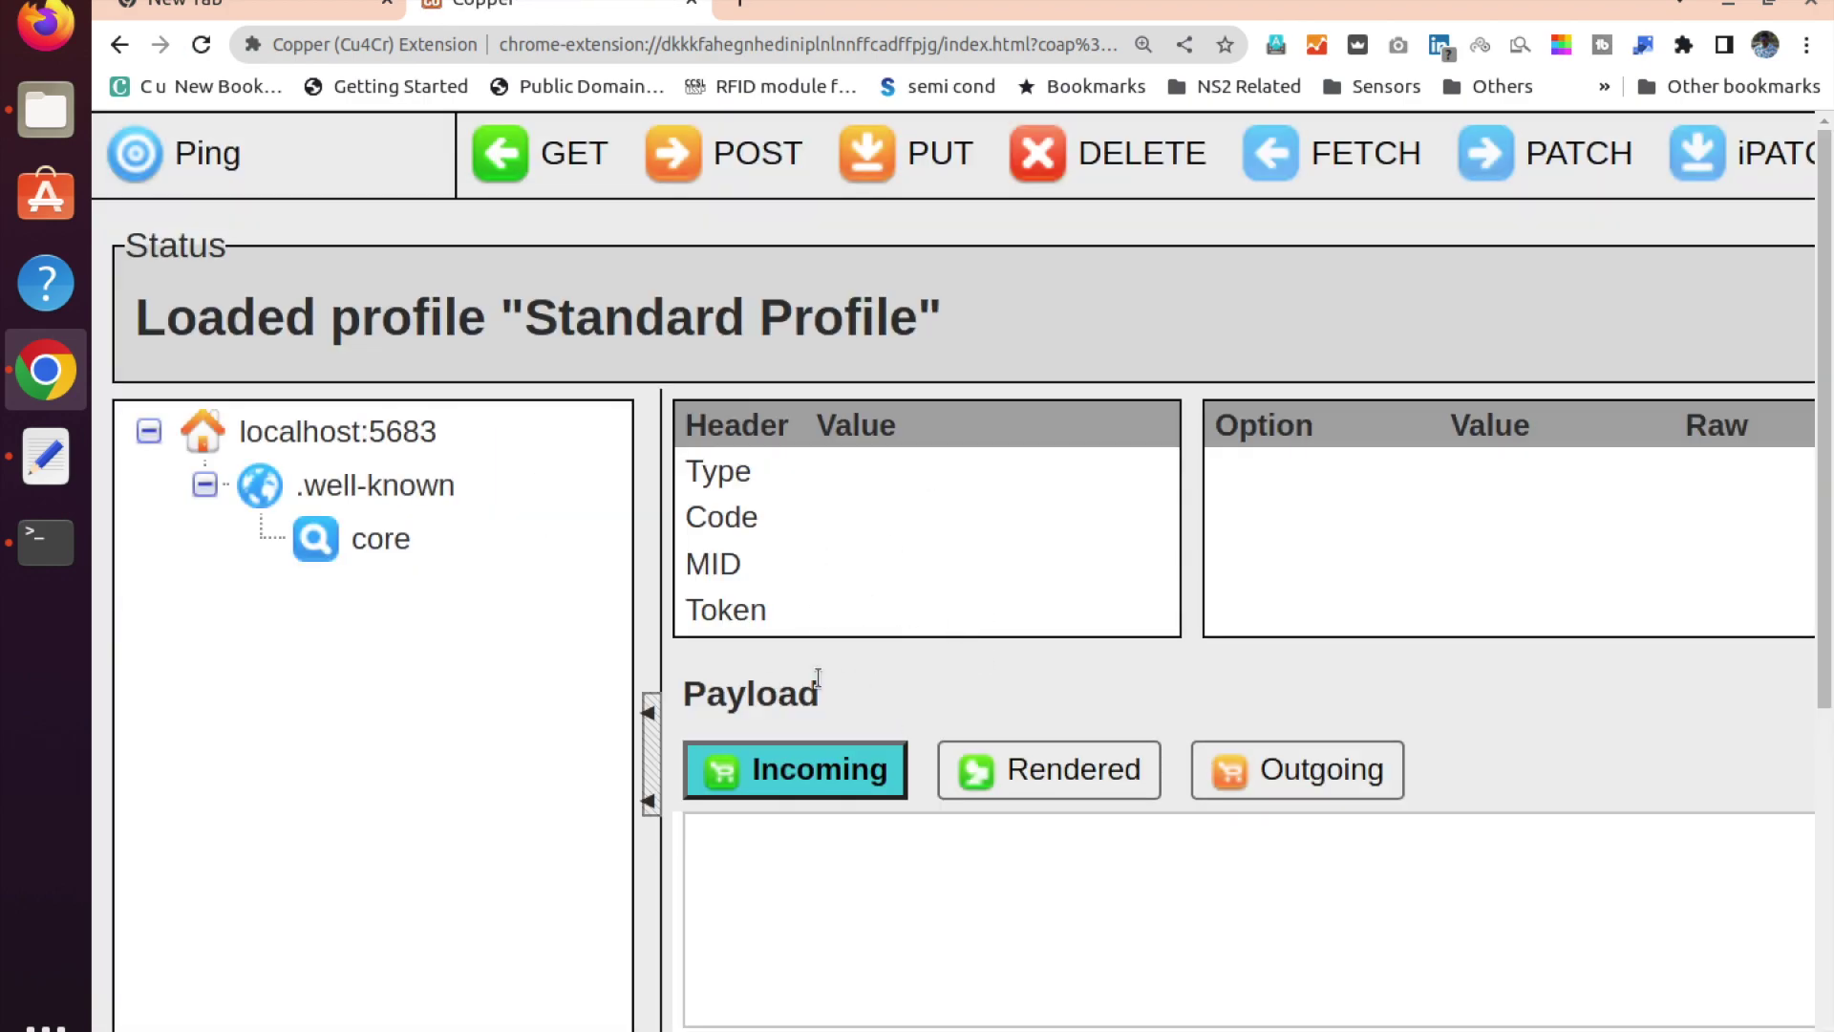
Send seven FETCH requests to the co2 resource on the local CoAP server to retrieve successive readings.
key("ctrl+minus")
key("ctrl+minus")
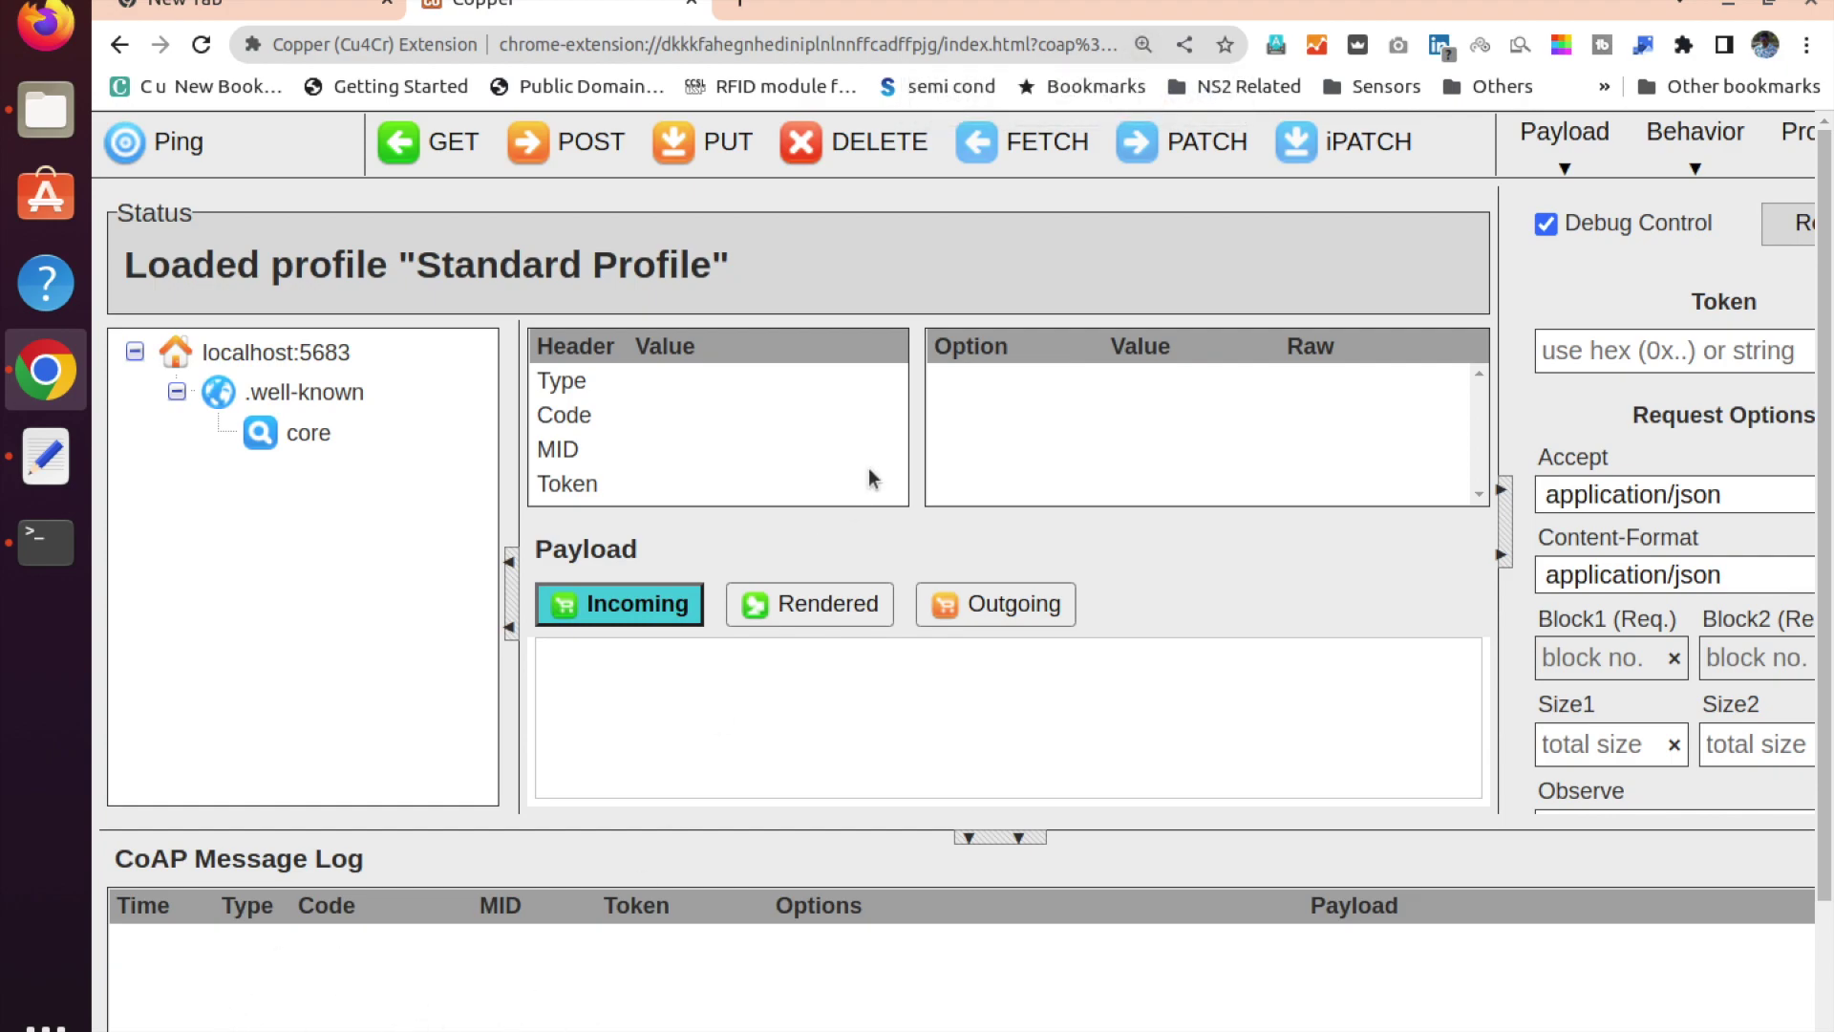
left_click(1022, 151)
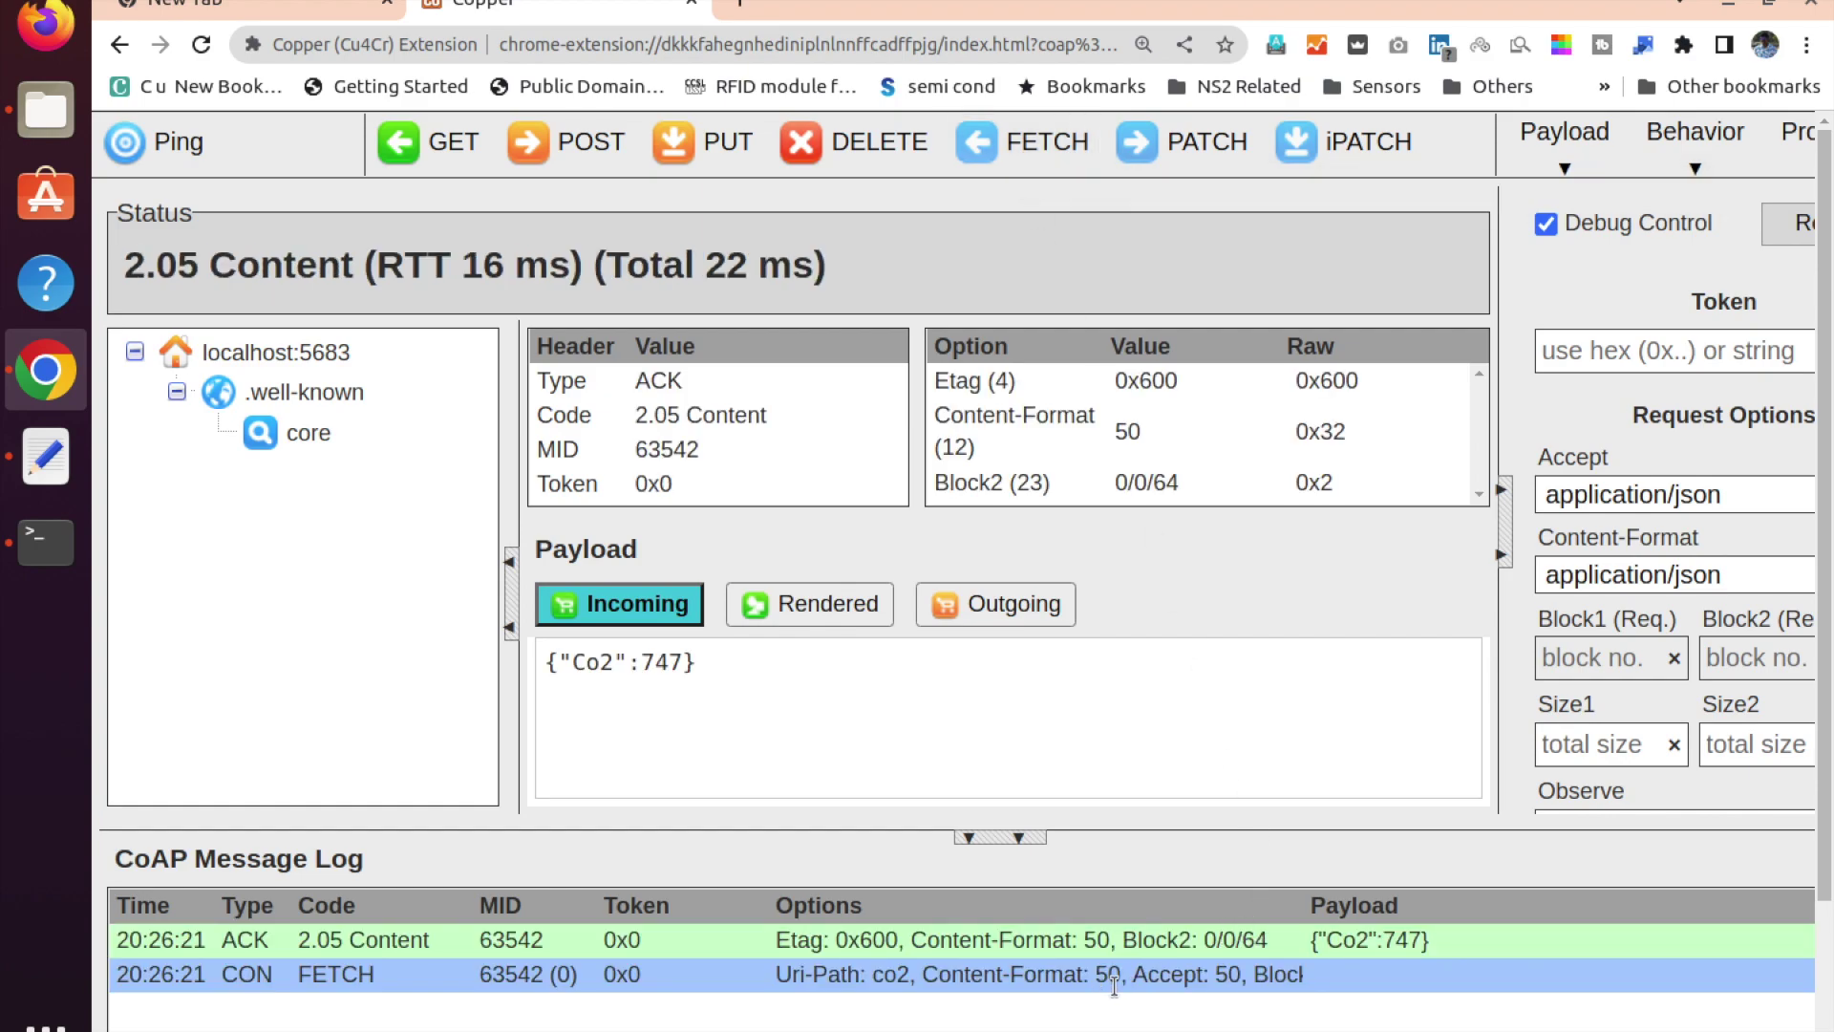
key("ctrl+minus")
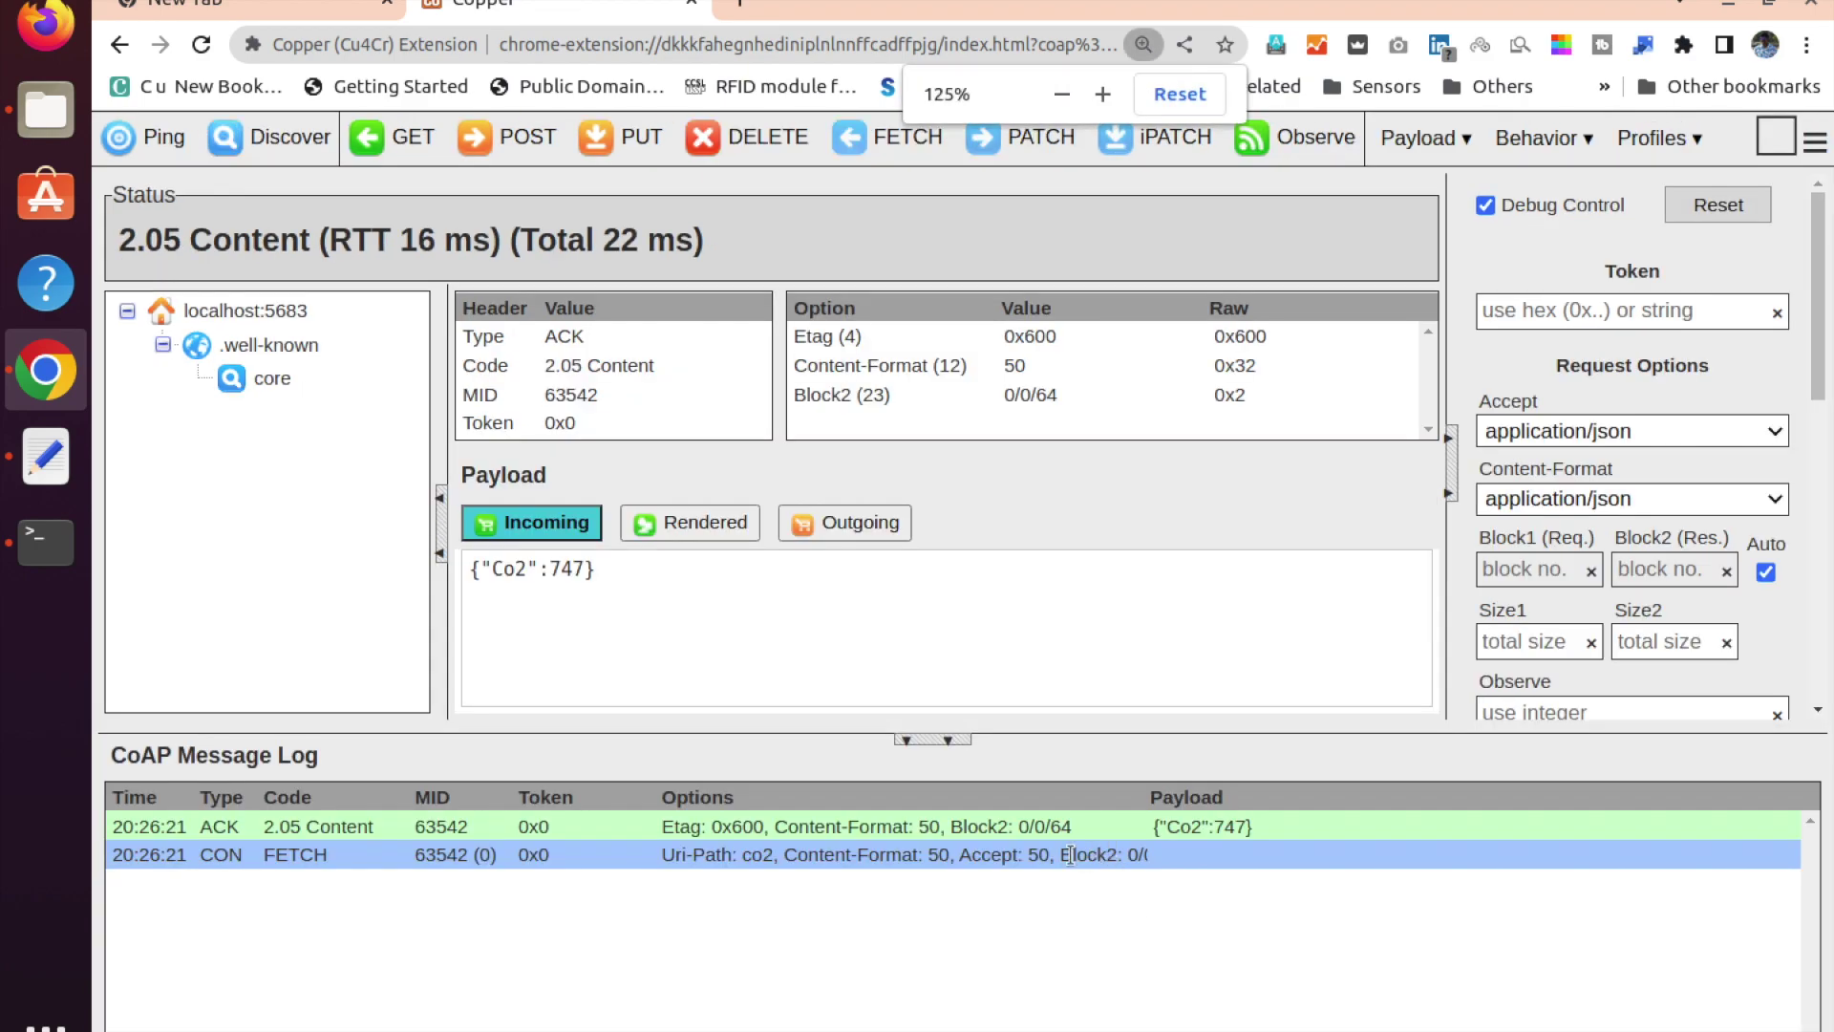
left_click(920, 160)
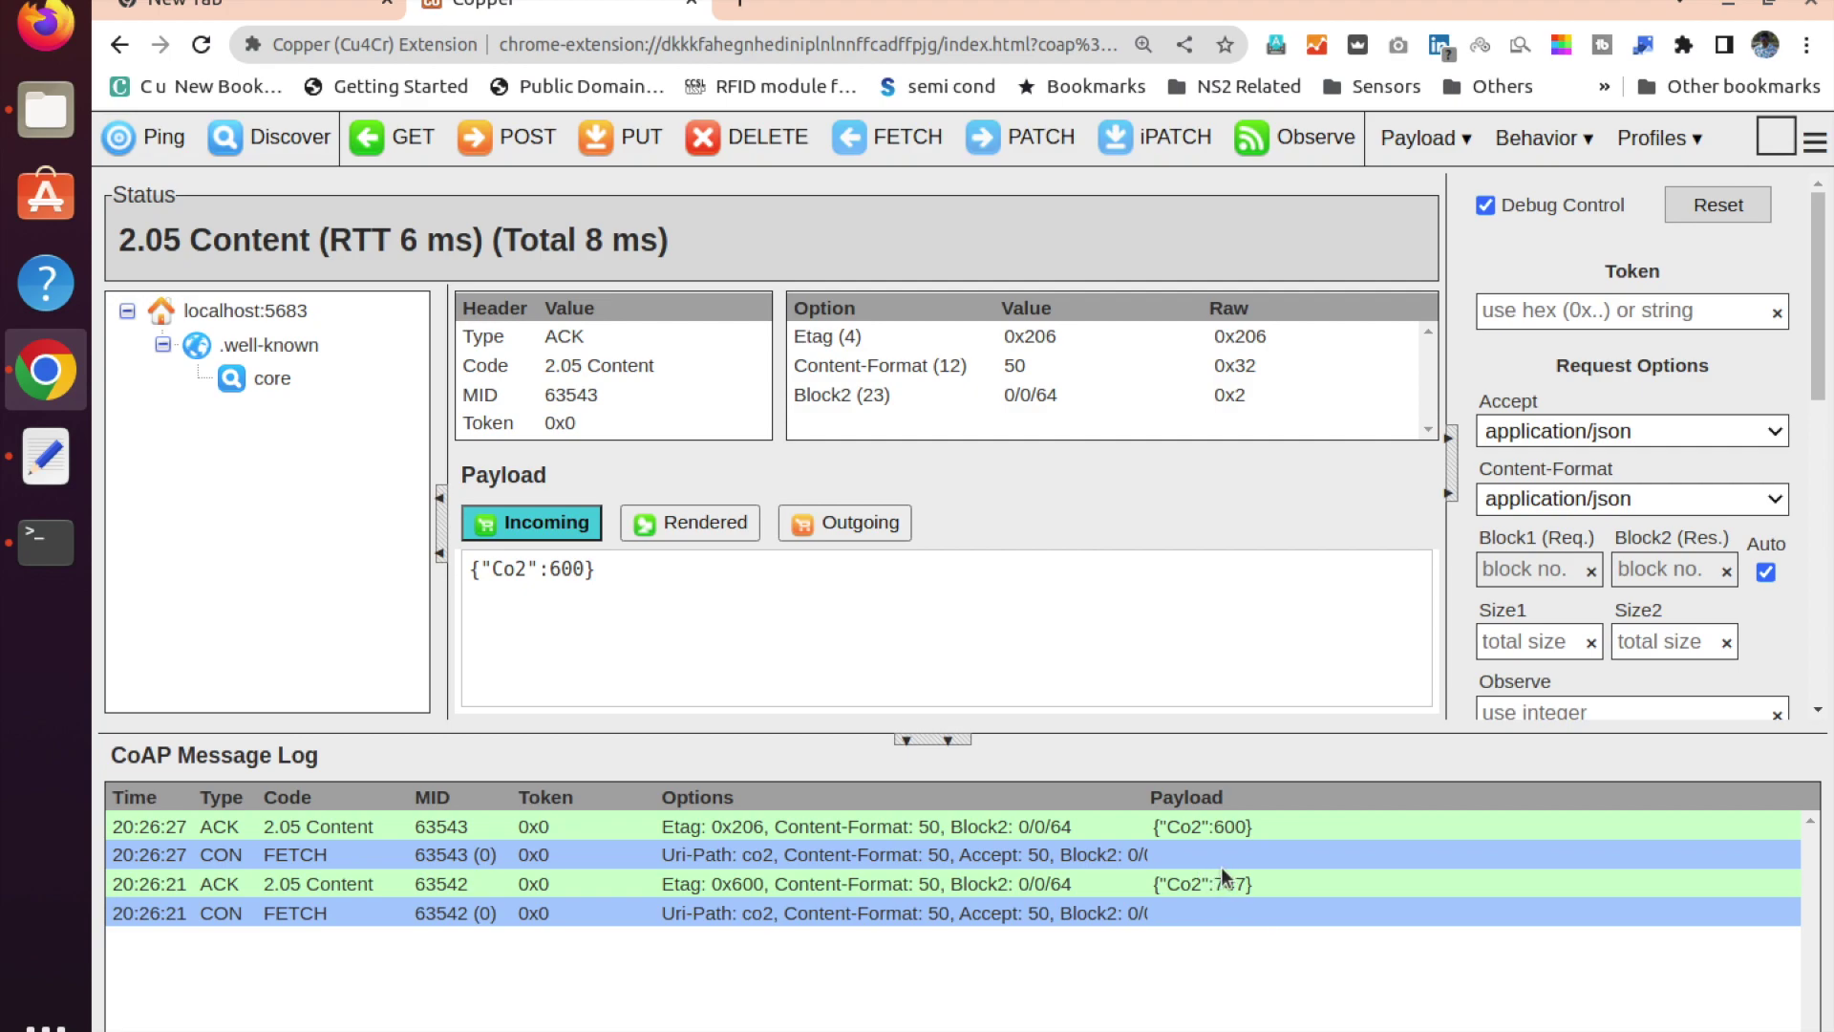
key("ctrl+plus")
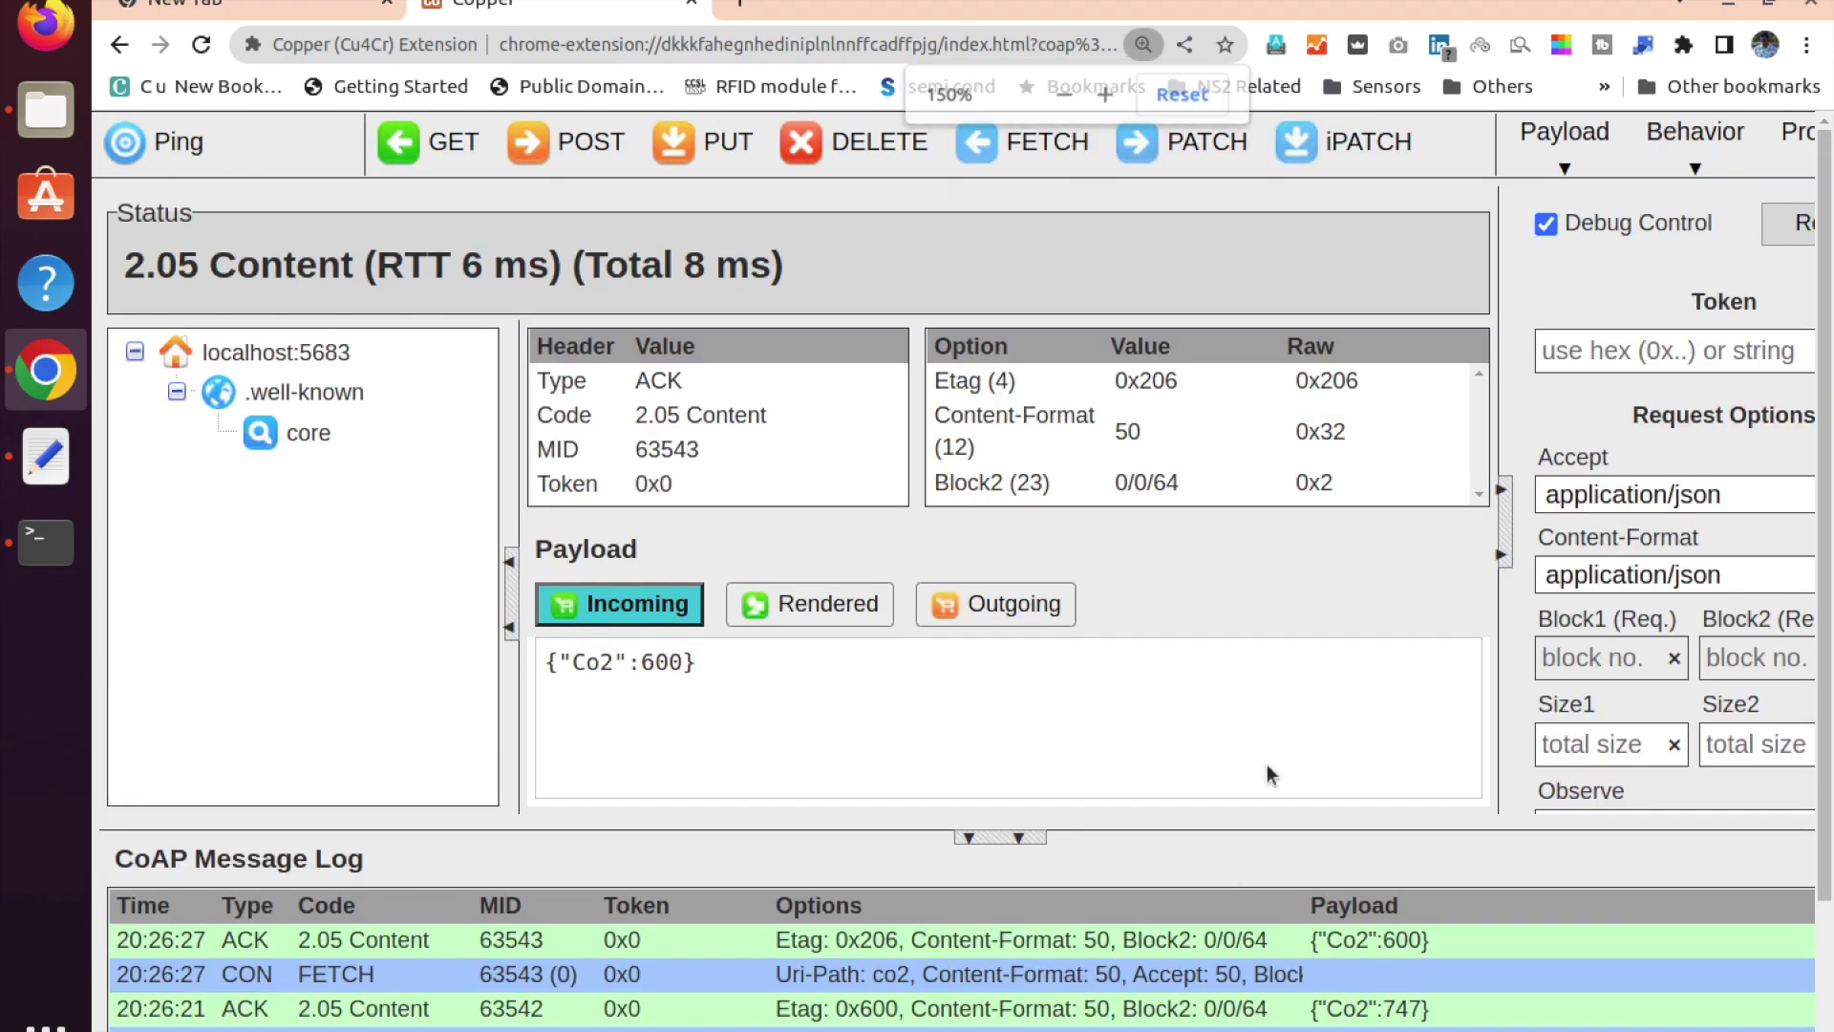
left_click(1007, 145)
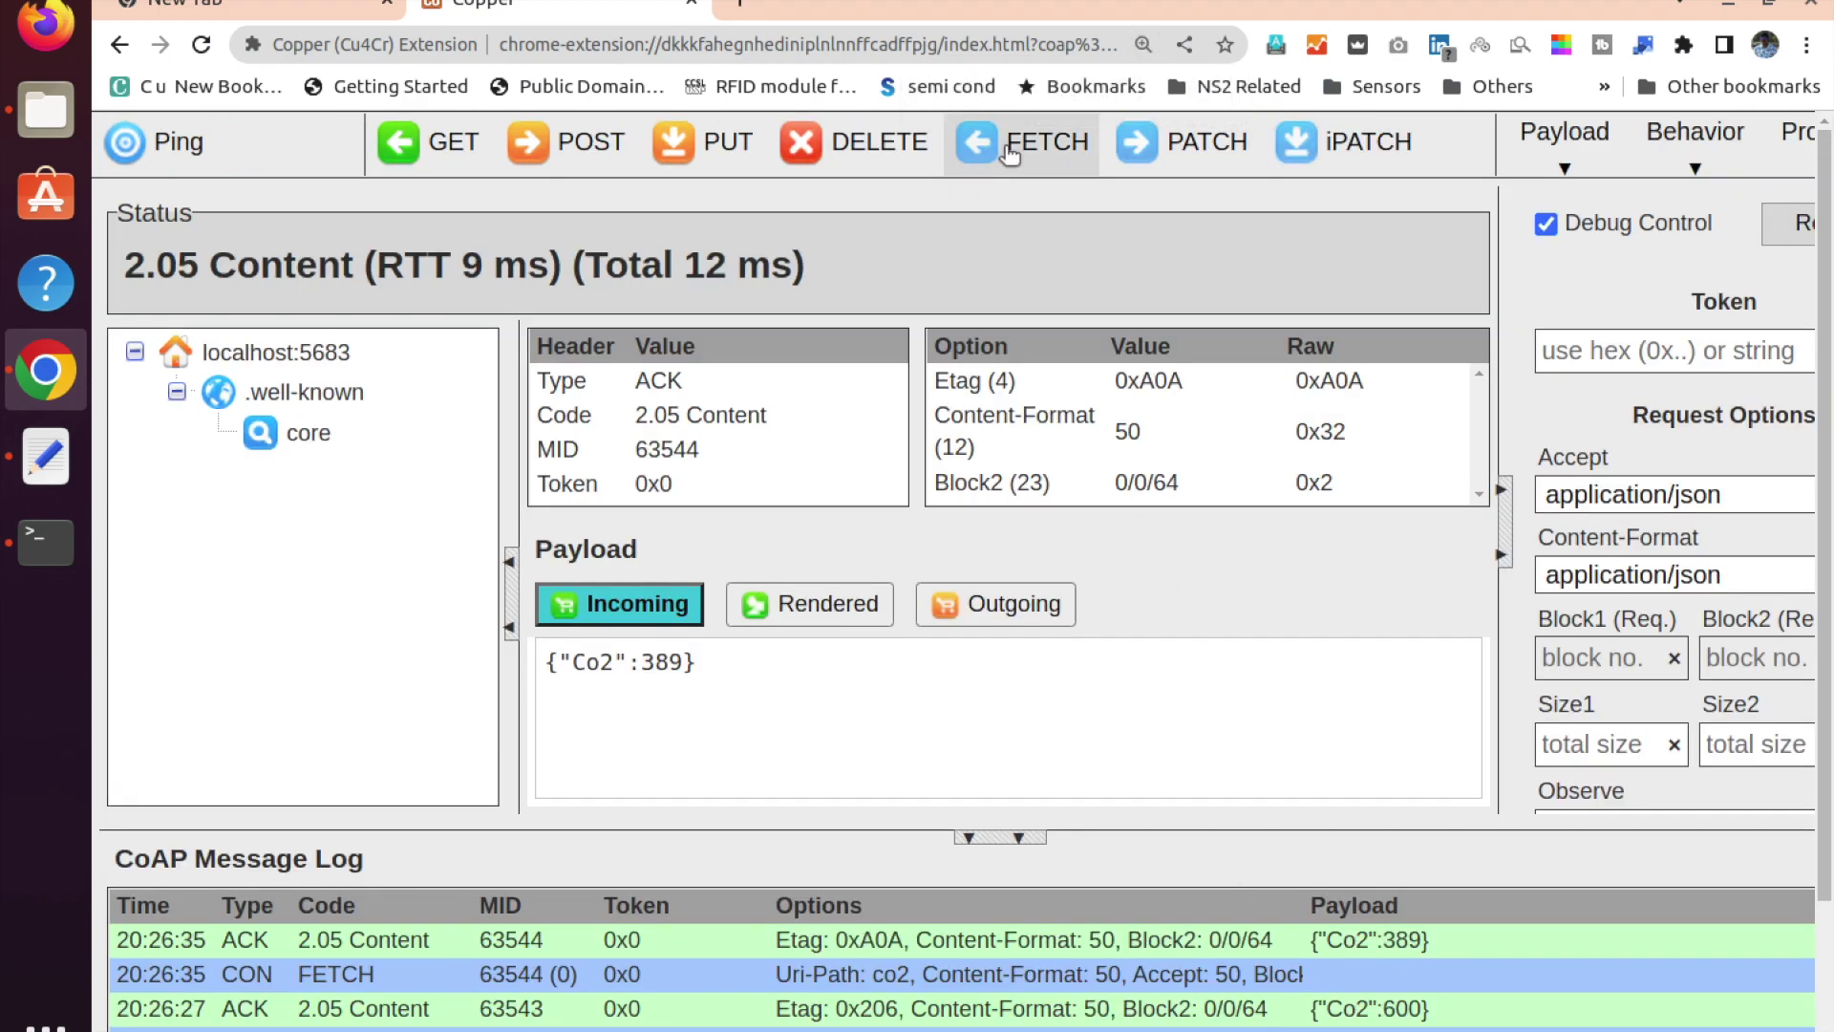
left_click(1010, 152)
left_click(1009, 153)
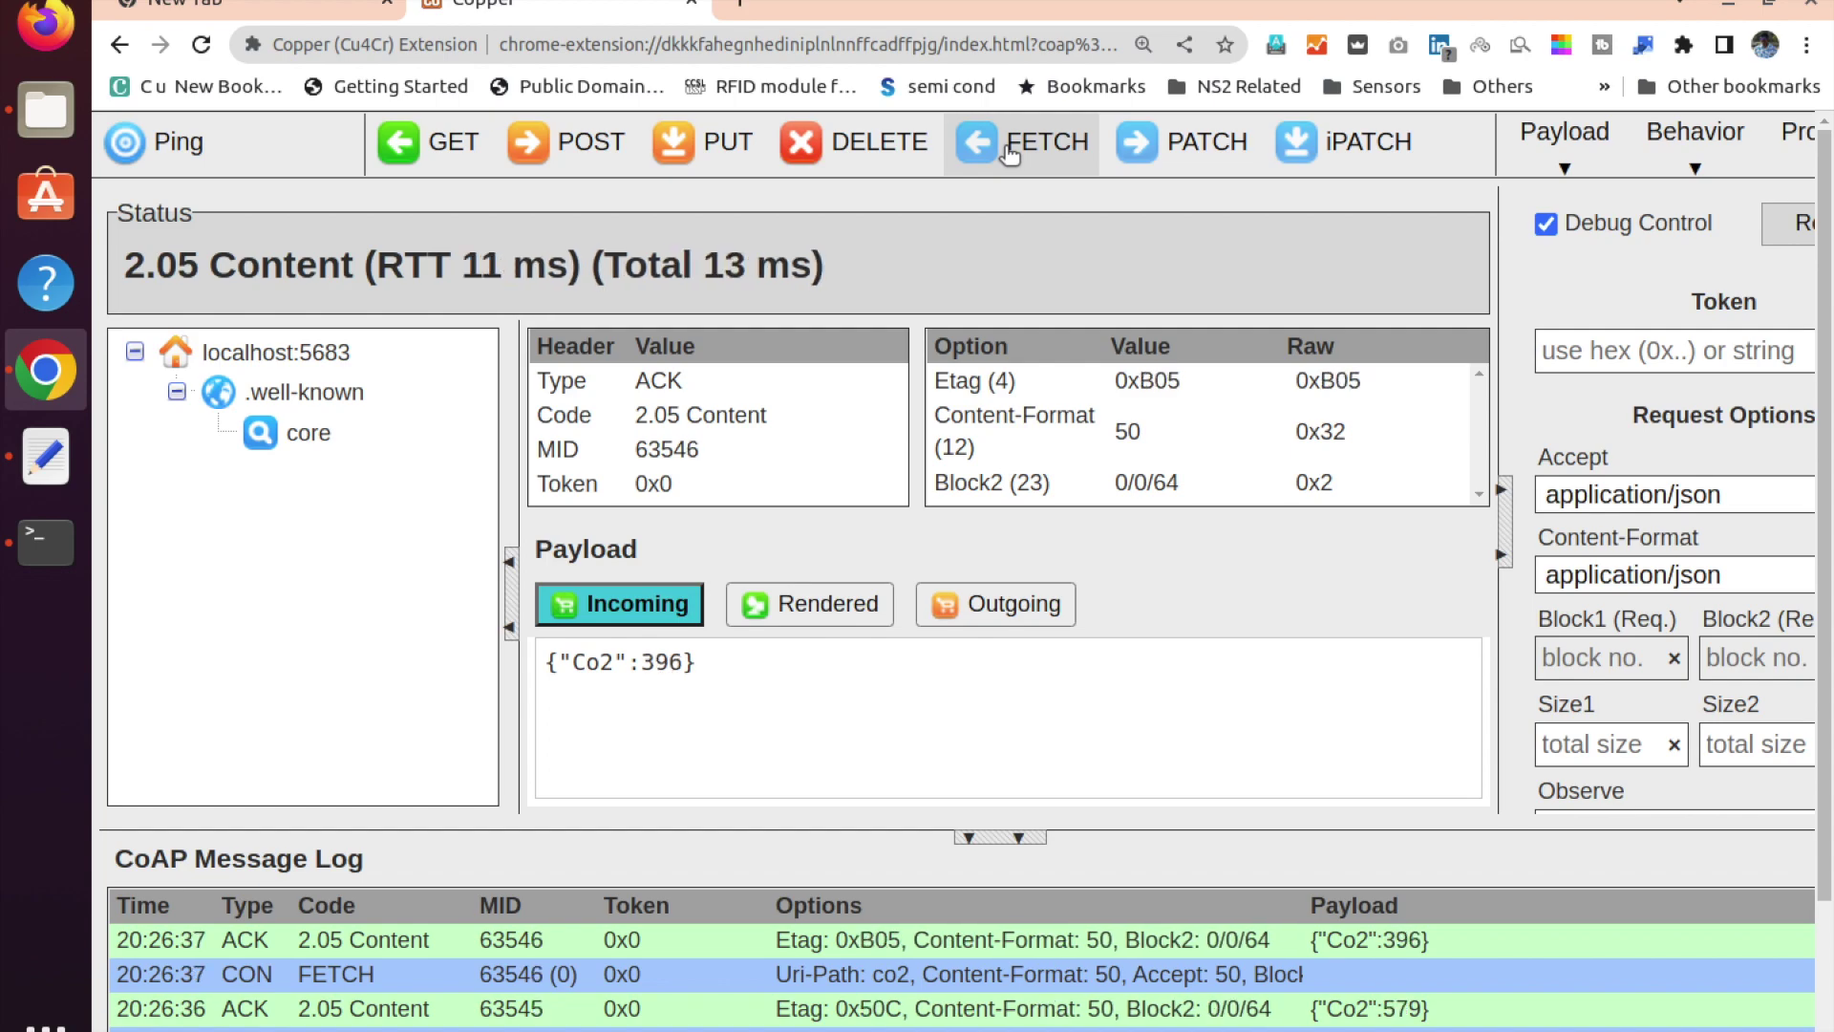
left_click(1010, 153)
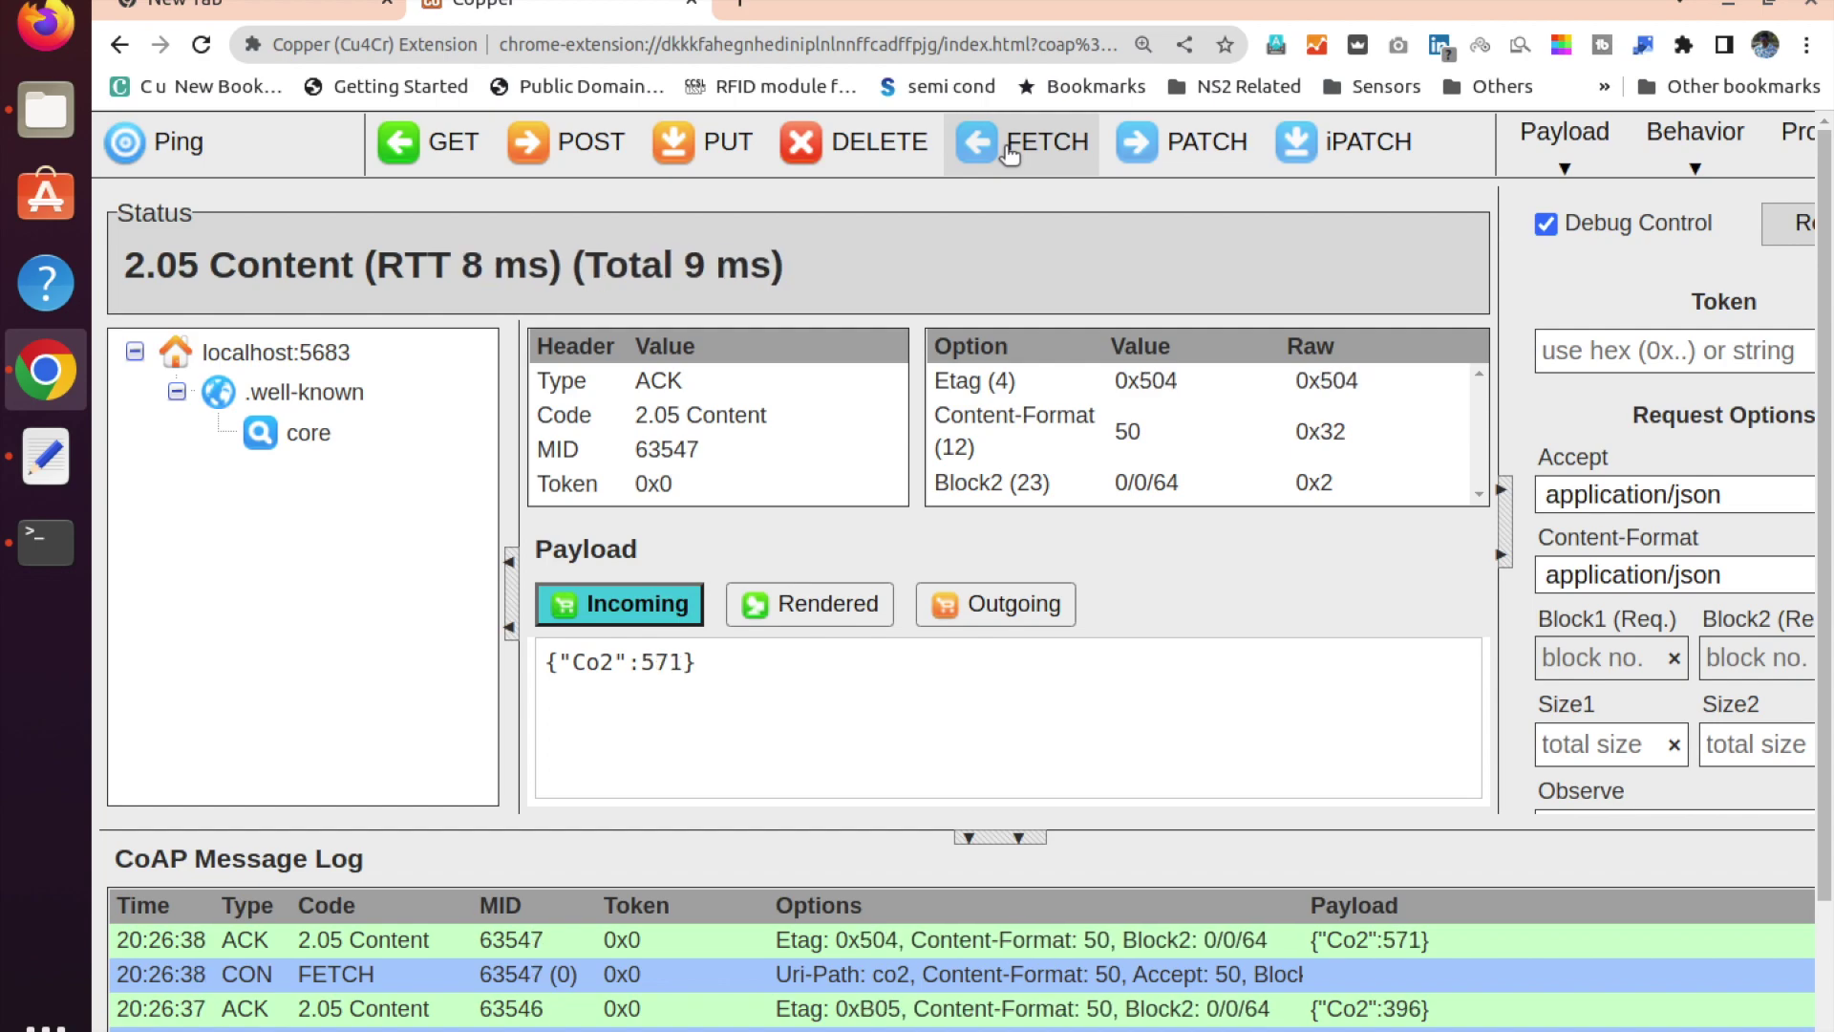
left_click(1010, 153)
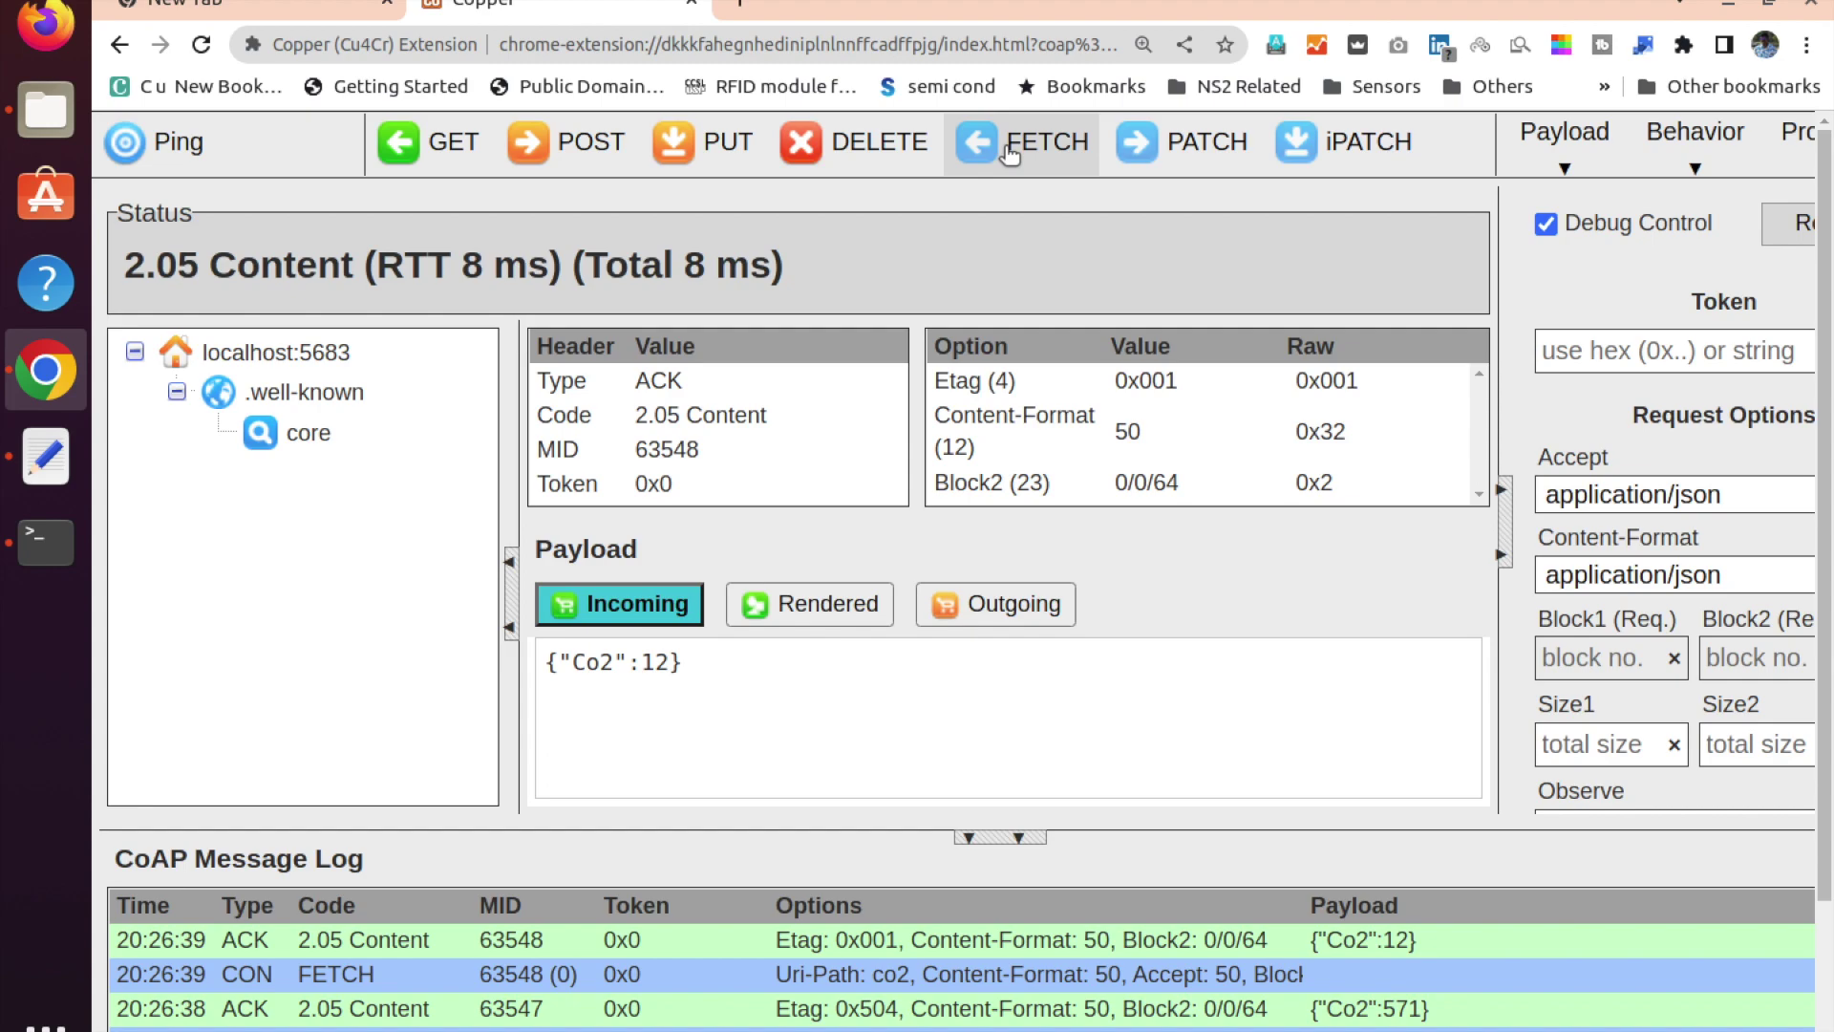